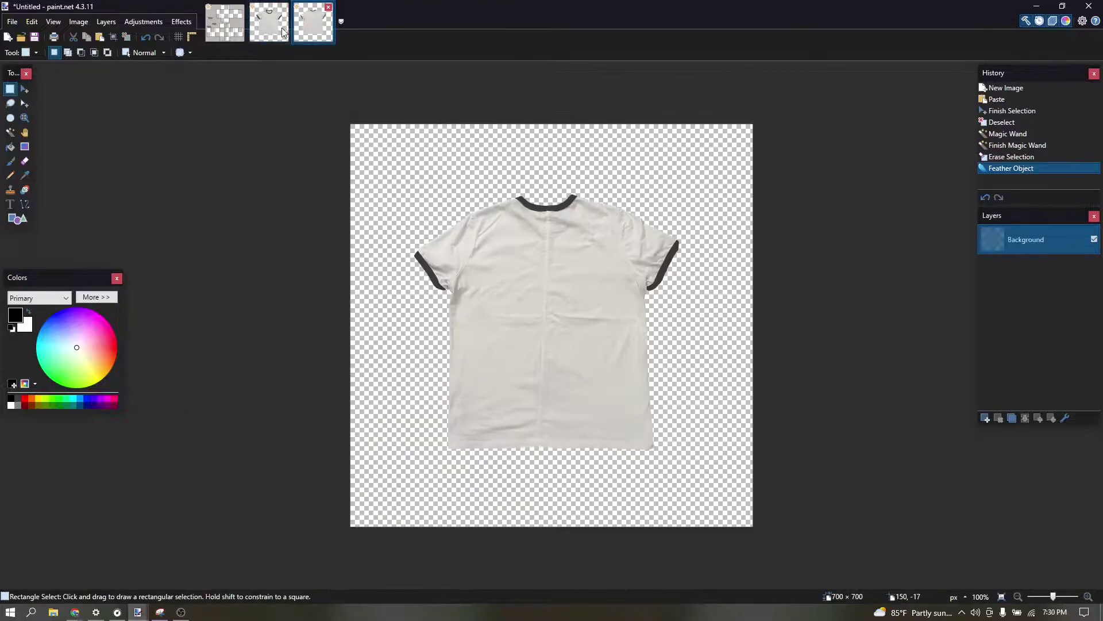
Step: Copy the collar area, about 143 × 100 px, from the front shirt image and paste it onto Layer 3 of temp.pdn
{"action": "left_click", "coordinate": [275, 24]}
{"action": "scroll", "coordinate": [445, 184], "scroll_direction": "up", "scroll_amount": 6}
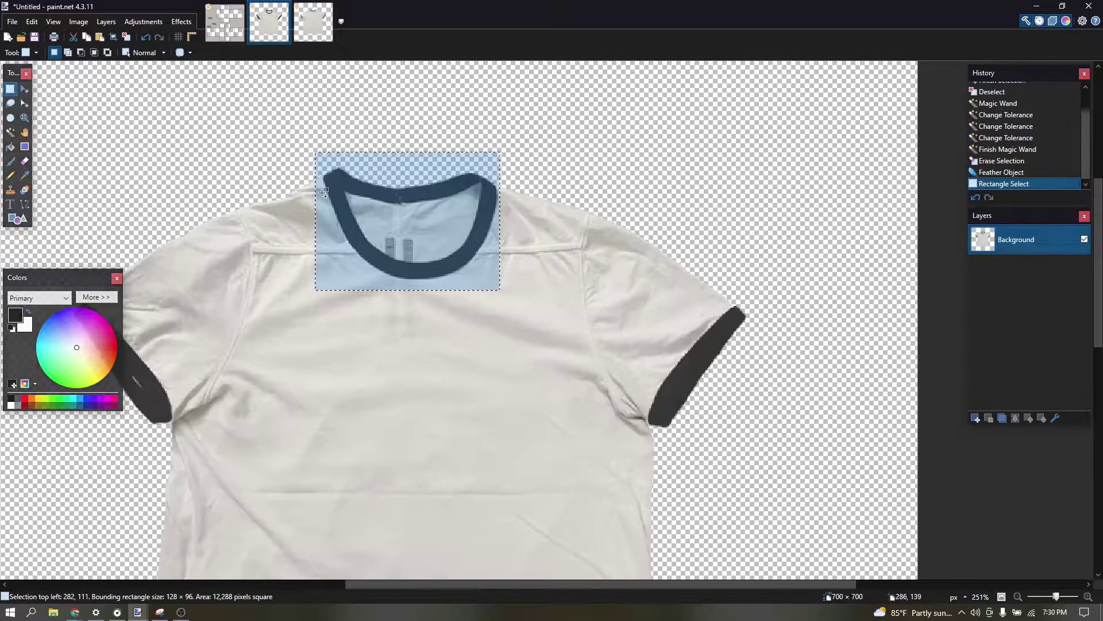
{"action": "left_click_drag", "start_coordinate": [399, 163], "coordinate": [513, 243]}
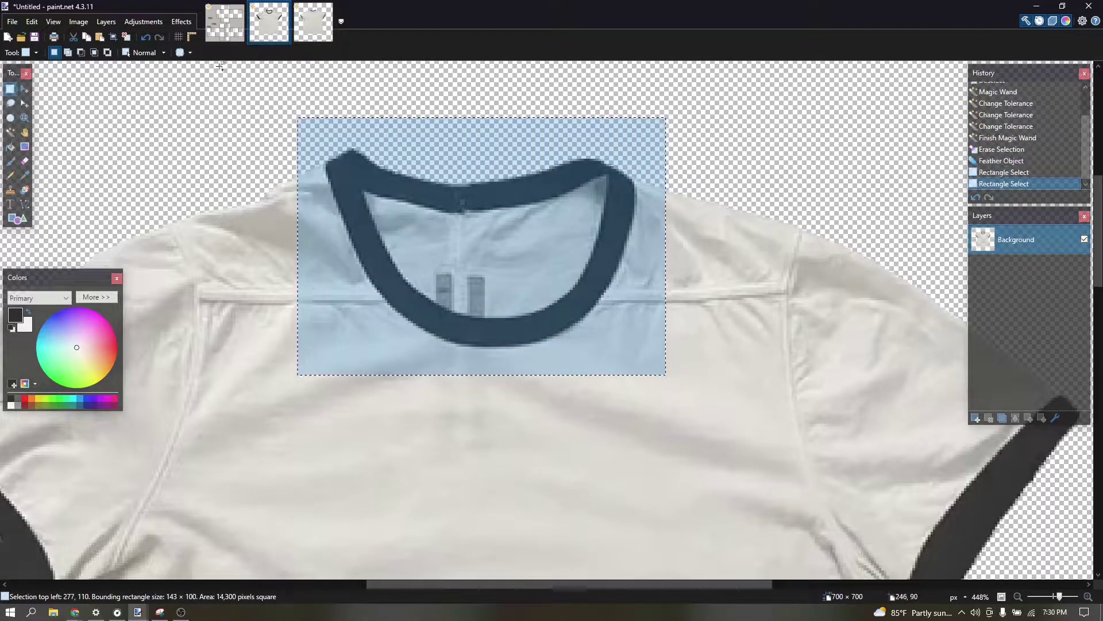
{"action": "left_click", "coordinate": [207, 33]}
{"action": "key", "text": "ctrl+v"}
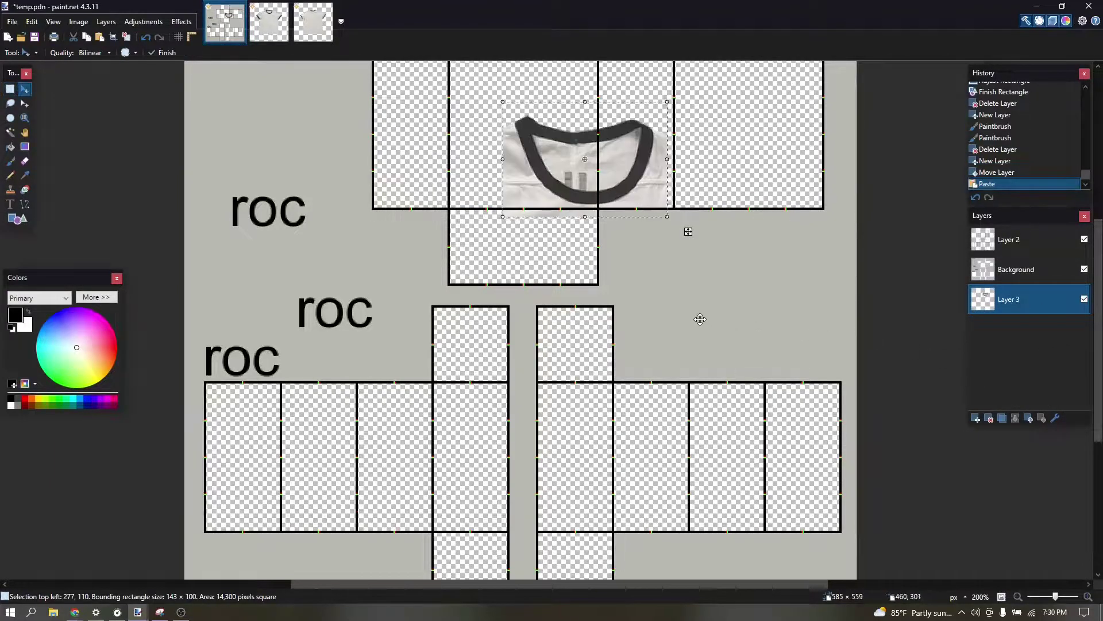
Step: Scale the pasted collar to about 60 × 40 px, centre it across the front torso panel's upper edge, and deselect it
{"action": "scroll", "coordinate": [600, 273], "scroll_direction": "up", "scroll_amount": 1}
{"action": "left_click_drag", "start_coordinate": [622, 387], "coordinate": [555, 275]}
{"action": "scroll", "coordinate": [477, 433], "scroll_direction": "up", "scroll_amount": 2}
{"action": "left_click_drag", "start_coordinate": [469, 446], "coordinate": [495, 268]}
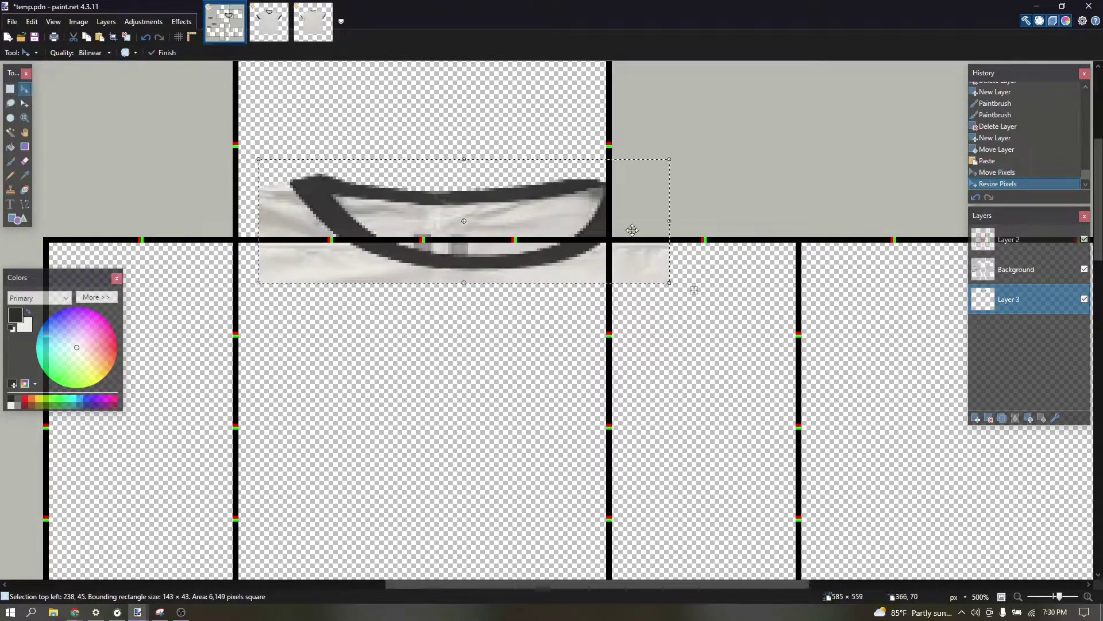
{"action": "key", "text": "ctrl+z"}
{"action": "left_click_drag", "start_coordinate": [672, 445], "coordinate": [434, 274]}
{"action": "left_click_drag", "start_coordinate": [394, 215], "coordinate": [466, 228]}
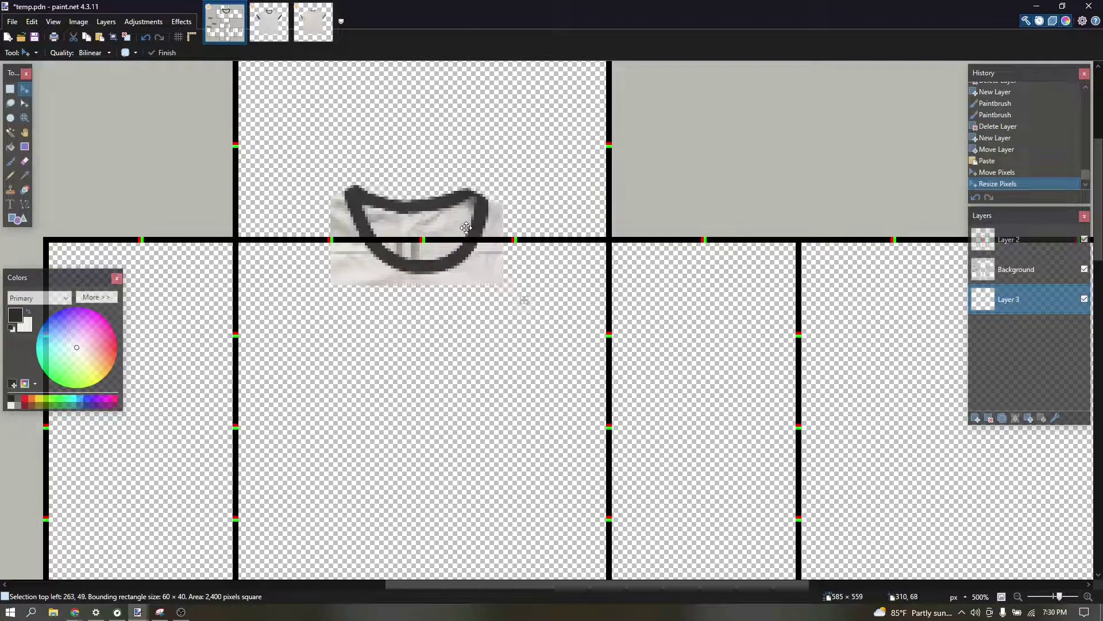
{"action": "key", "text": "ctrl+d"}
Step: Erase the collar's back band and surrounding fabric with a brush width of 15, leaving only the dark U-shaped front band
{"action": "scroll", "coordinate": [367, 196], "scroll_direction": "up", "scroll_amount": 4}
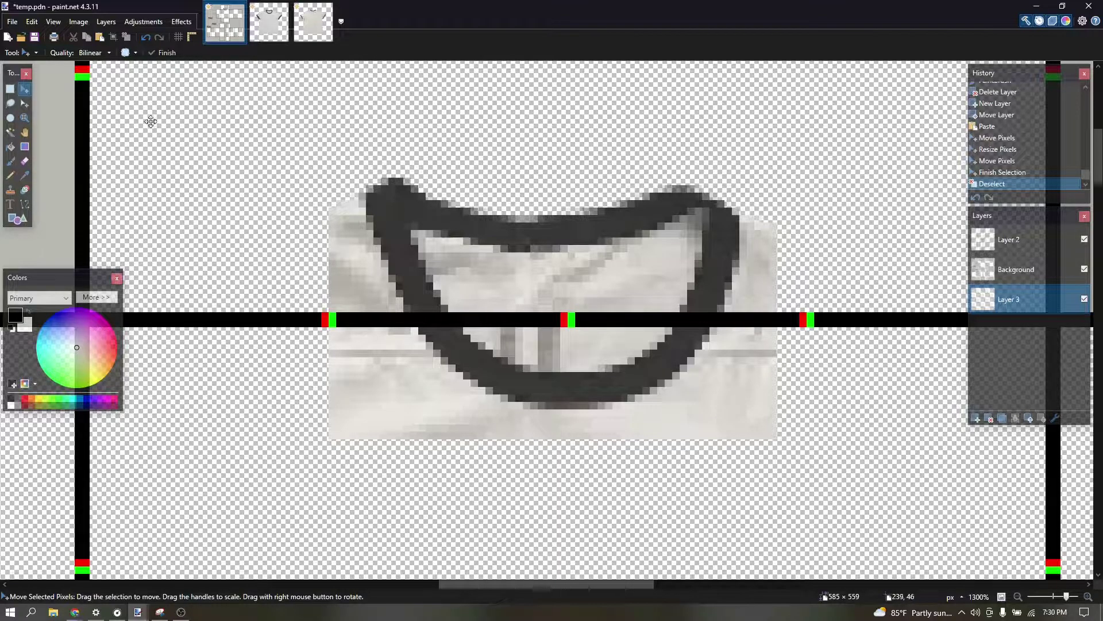
{"action": "left_click", "coordinate": [25, 161]}
{"action": "scroll", "coordinate": [290, 119], "scroll_direction": "up", "scroll_amount": 2}
{"action": "left_click", "coordinate": [141, 52]}
{"action": "left_click", "coordinate": [119, 197]}
{"action": "mouse_move", "coordinate": [384, 171]}
{"action": "left_mouse_down"}
{"action": "mouse_move", "coordinate": [463, 338]}
{"action": "mouse_move", "coordinate": [576, 362]}
{"action": "mouse_move", "coordinate": [630, 342]}
{"action": "mouse_move", "coordinate": [645, 319]}
{"action": "mouse_move", "coordinate": [667, 273]}
{"action": "mouse_move", "coordinate": [679, 152]}
{"action": "mouse_move", "coordinate": [623, 149]}
{"action": "mouse_move", "coordinate": [501, 211]}
{"action": "mouse_move", "coordinate": [517, 246]}
{"action": "left_mouse_up"}
{"action": "scroll", "coordinate": [517, 246], "scroll_direction": "down", "scroll_amount": 2}
{"action": "mouse_move", "coordinate": [273, 206]}
{"action": "left_mouse_down"}
{"action": "mouse_move", "coordinate": [289, 269]}
{"action": "mouse_move", "coordinate": [361, 403]}
{"action": "mouse_move", "coordinate": [402, 447]}
{"action": "mouse_move", "coordinate": [505, 489]}
{"action": "mouse_move", "coordinate": [636, 502]}
{"action": "mouse_move", "coordinate": [714, 498]}
{"action": "mouse_move", "coordinate": [833, 403]}
{"action": "mouse_move", "coordinate": [874, 209]}
{"action": "left_mouse_up"}
{"action": "scroll", "coordinate": [821, 178], "scroll_direction": "down", "scroll_amount": 5}
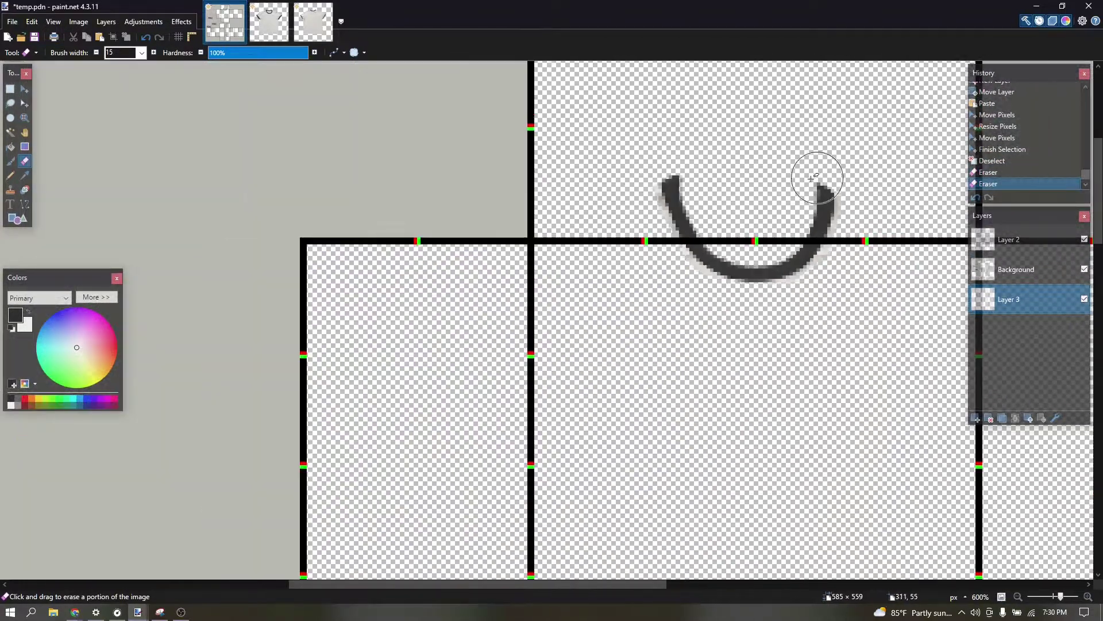
Step: Select and copy the U-shaped collar band, add a new layer above Layer 3, and paste the band there
{"action": "scroll", "coordinate": [659, 170], "scroll_direction": "right", "scroll_amount": 1}
{"action": "left_click", "coordinate": [10, 89]}
{"action": "scroll", "coordinate": [337, 180], "scroll_direction": "right", "scroll_amount": 5}
{"action": "scroll", "coordinate": [362, 217], "scroll_direction": "up", "scroll_amount": 5}
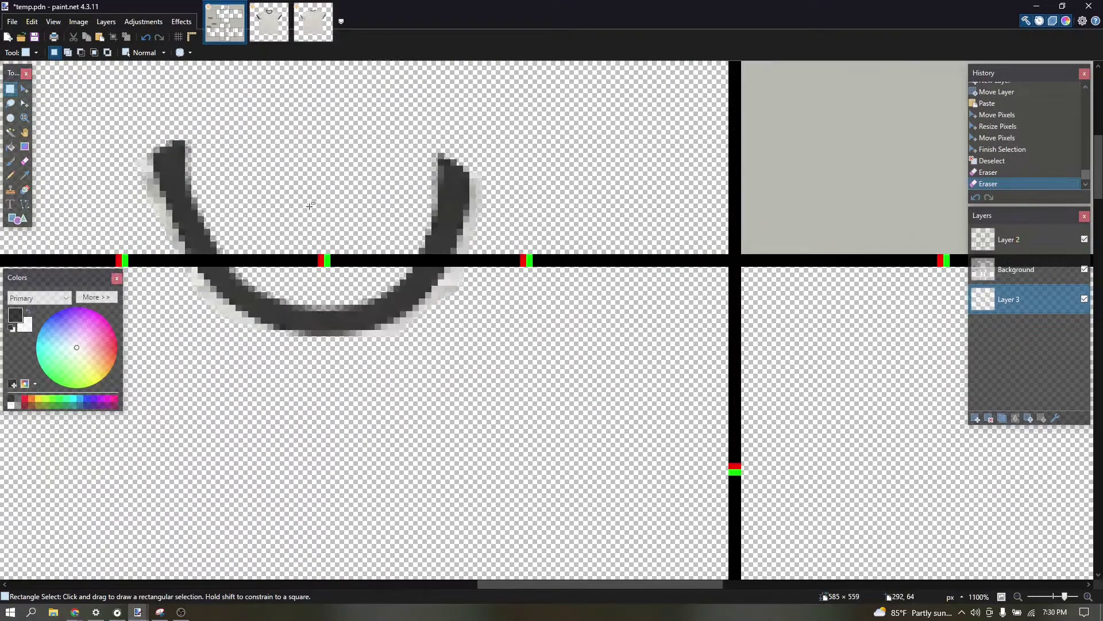
{"action": "scroll", "coordinate": [107, 122], "scroll_direction": "down", "scroll_amount": 3}
{"action": "left_click_drag", "start_coordinate": [107, 105], "coordinate": [389, 294]}
{"action": "left_click", "coordinate": [977, 418]}
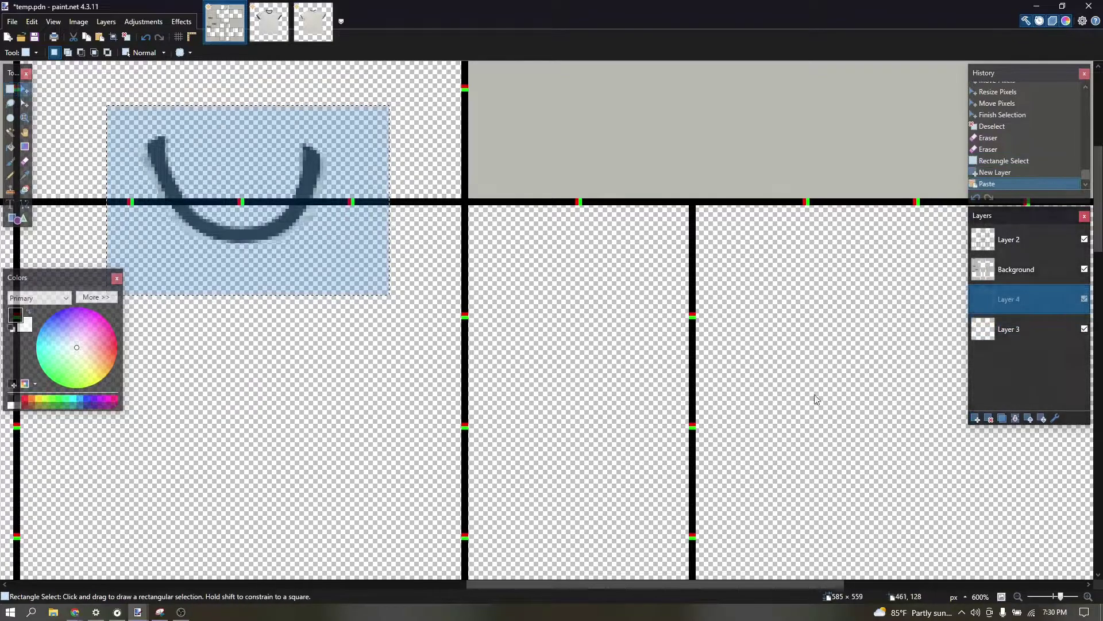
{"action": "key", "text": "ctrl+v"}
Step: Rotate the pasted band 180° and position it above the original so both halves form a closed collar ring, then deselect
{"action": "scroll", "coordinate": [553, 351], "scroll_direction": "down", "scroll_amount": 3}
{"action": "scroll", "coordinate": [402, 325], "scroll_direction": "up", "scroll_amount": 5}
{"action": "scroll", "coordinate": [439, 387], "scroll_direction": "down", "scroll_amount": 1}
{"action": "left_click_drag", "start_coordinate": [582, 264], "coordinate": [586, 213]}
{"action": "key", "text": "ctrl+z"}
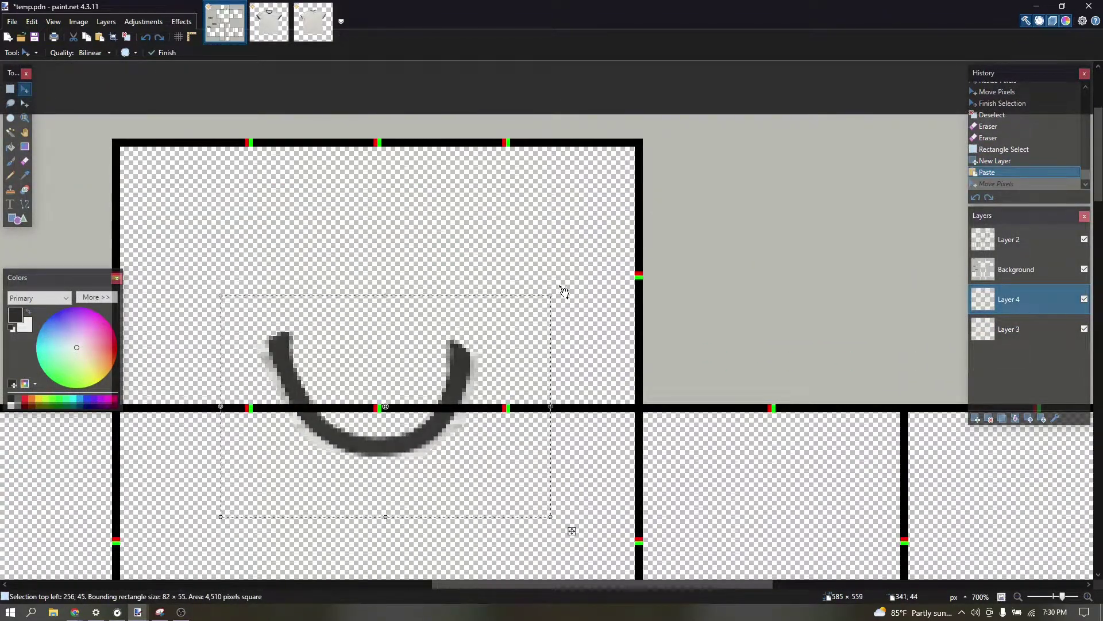
{"action": "left_click_drag", "start_coordinate": [564, 292], "coordinate": [212, 505]}
{"action": "left_click_drag", "start_coordinate": [489, 324], "coordinate": [449, 273]}
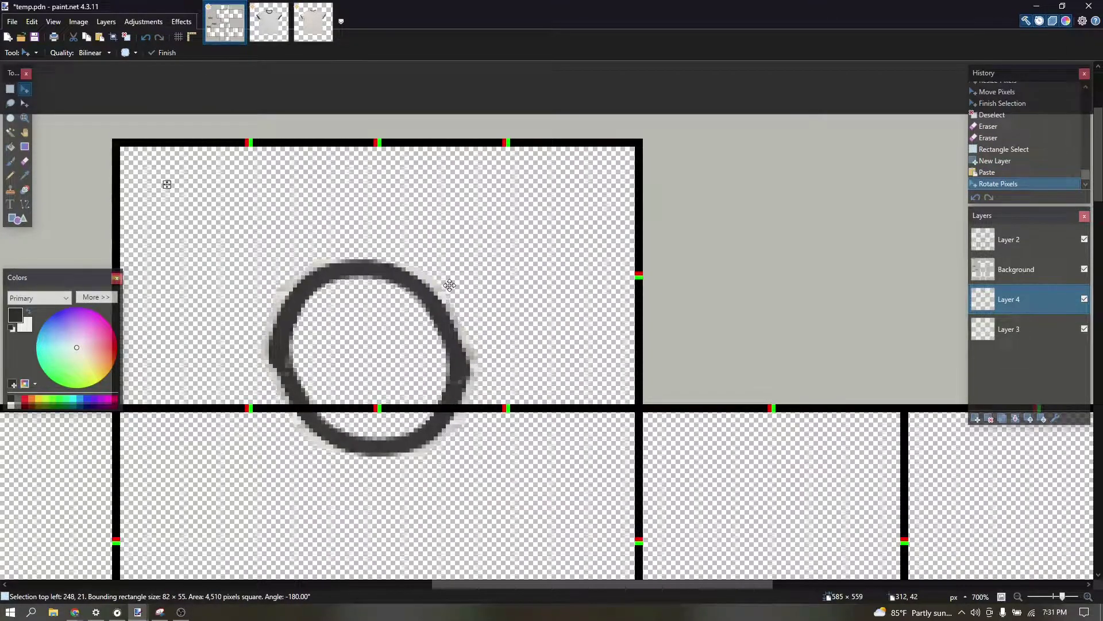
{"action": "key", "text": "ctrl+d"}
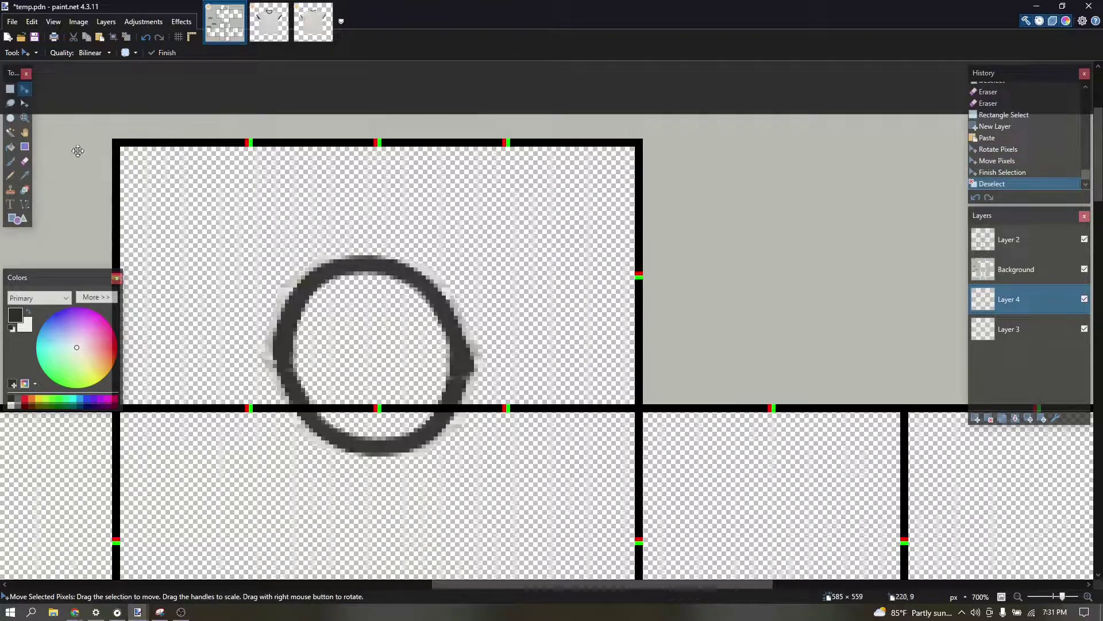
Step: Erase the rough overlaps at both sides of the collar ring on Layer 4 and merge that layer down into Layer 3
{"action": "left_click", "coordinate": [25, 161]}
{"action": "left_click_drag", "start_coordinate": [296, 385], "coordinate": [289, 453]}
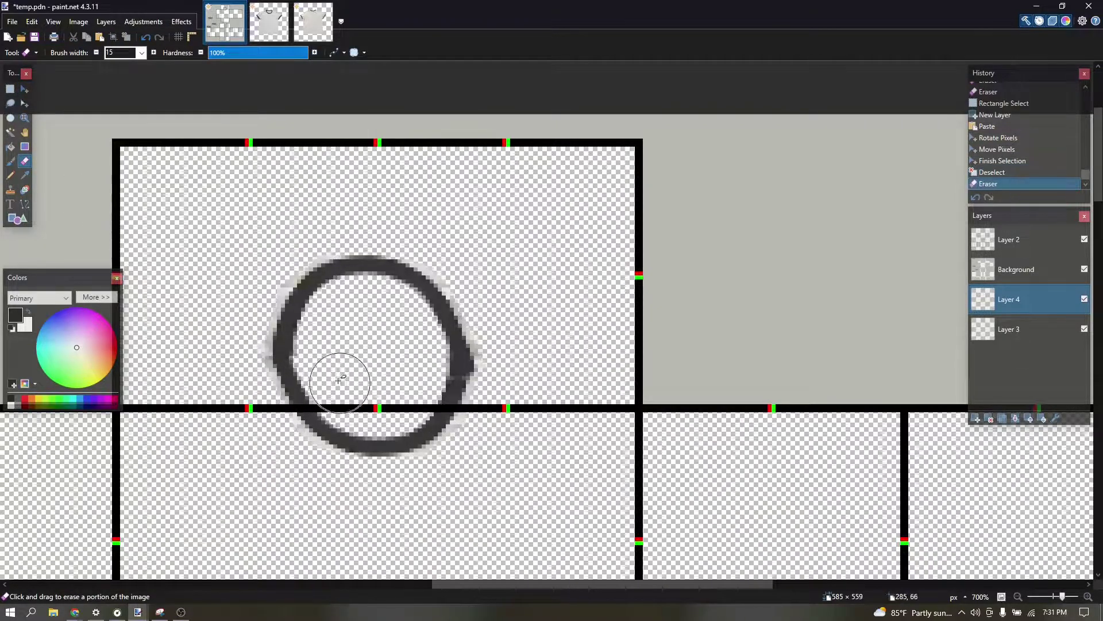
{"action": "left_click_drag", "start_coordinate": [322, 358], "coordinate": [328, 354]}
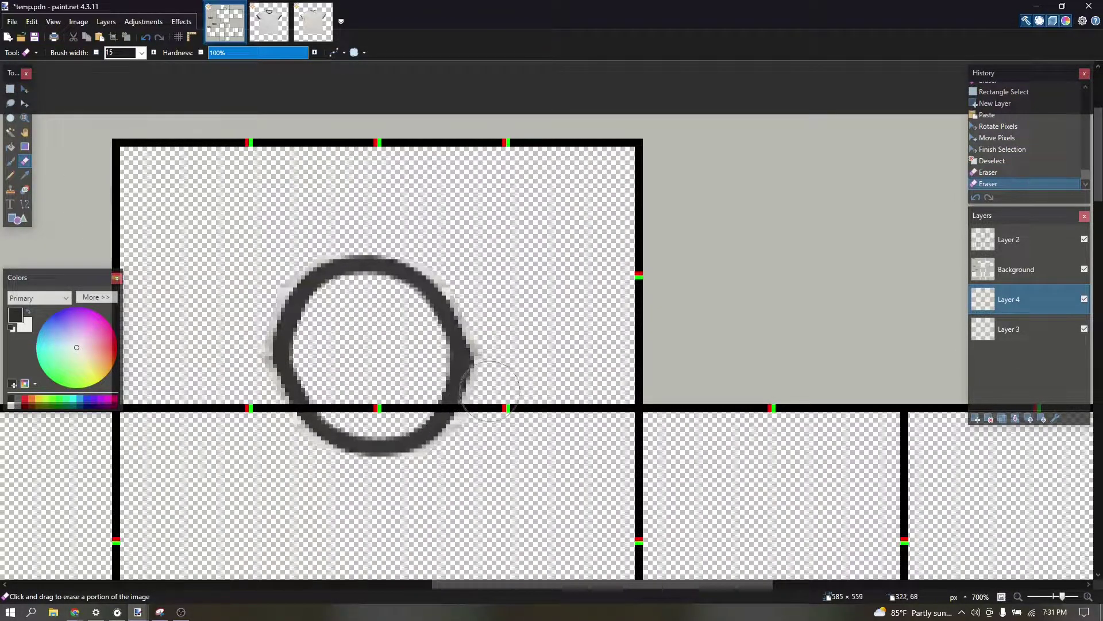
{"action": "left_click_drag", "start_coordinate": [508, 368], "coordinate": [506, 333]}
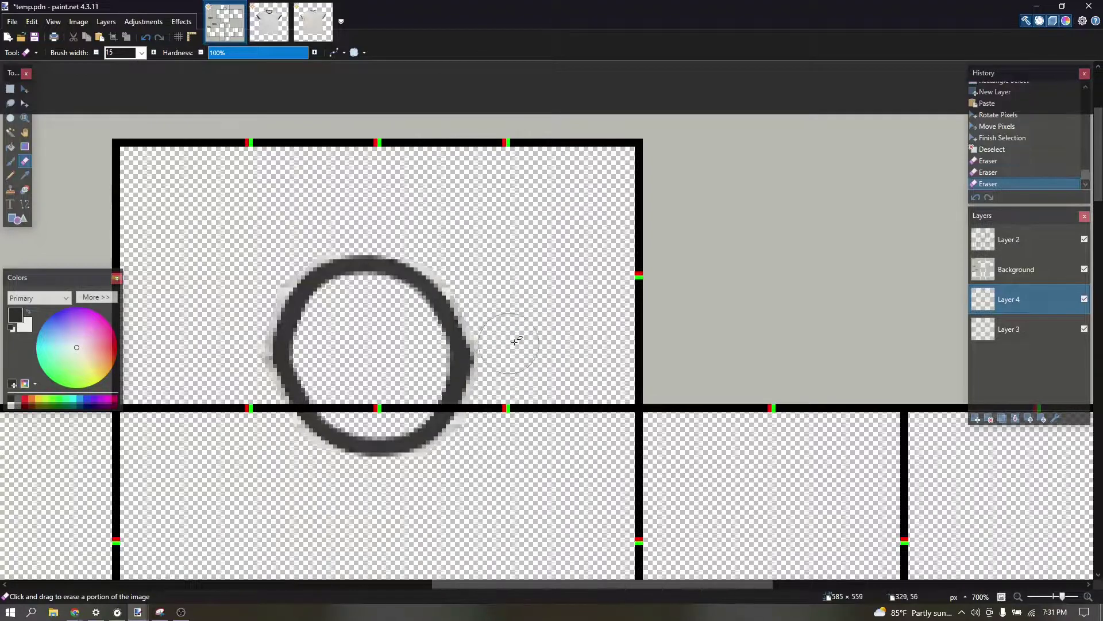
{"action": "left_click", "coordinate": [1016, 414]}
{"action": "scroll", "coordinate": [517, 356], "scroll_direction": "down", "scroll_amount": 4}
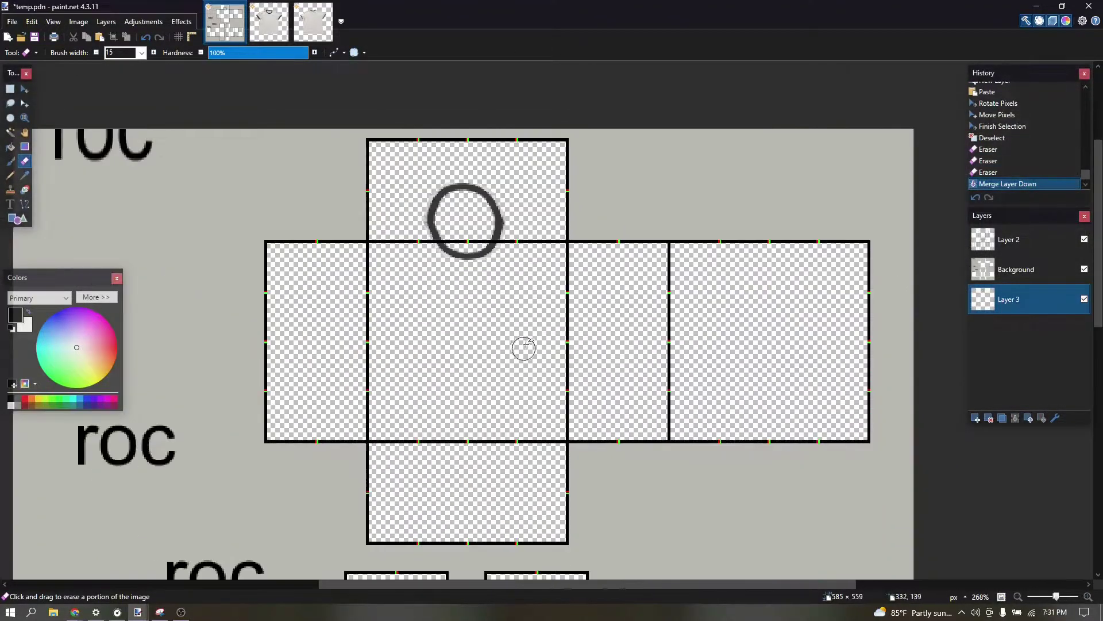
{"action": "scroll", "coordinate": [489, 203], "scroll_direction": "up", "scroll_amount": 3}
{"action": "scroll", "coordinate": [454, 195], "scroll_direction": "up", "scroll_amount": 3}
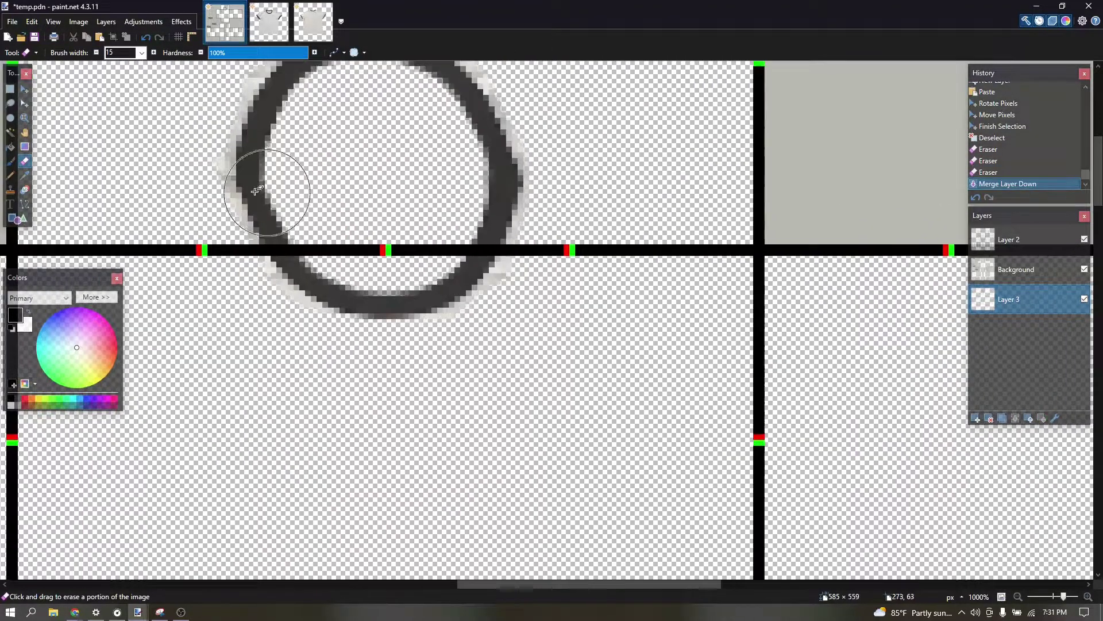
Step: Select the shirt body below the collar in the front shirt image with a rectangle of about 317 × 394 px
{"action": "left_click", "coordinate": [264, 31]}
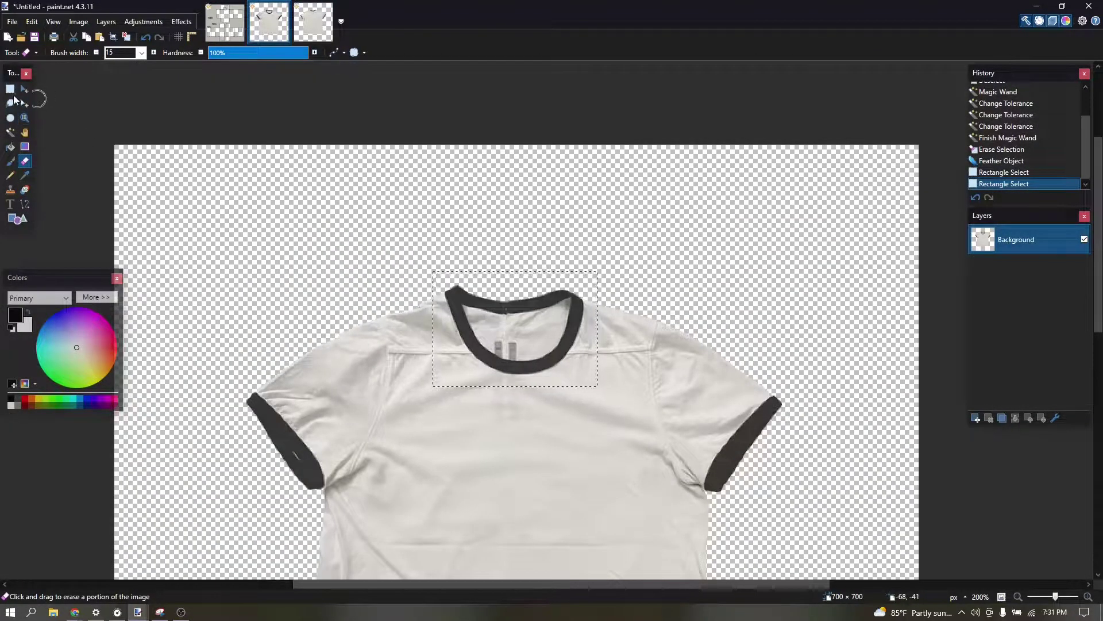
{"action": "left_click", "coordinate": [11, 89]}
{"action": "scroll", "coordinate": [352, 263], "scroll_direction": "down", "scroll_amount": 2}
{"action": "scroll", "coordinate": [353, 262], "scroll_direction": "up", "scroll_amount": 4}
{"action": "left_click_drag", "start_coordinate": [322, 249], "coordinate": [738, 406]}
{"action": "left_click_drag", "start_coordinate": [331, 260], "coordinate": [792, 480]}
{"action": "scroll", "coordinate": [787, 481], "scroll_direction": "down", "scroll_amount": 2}
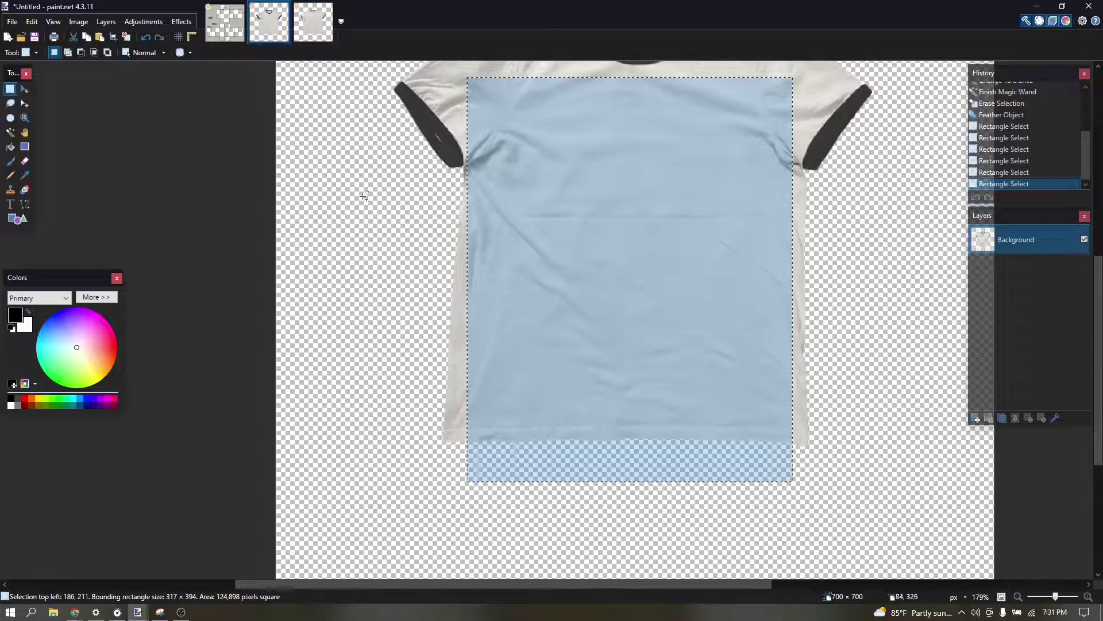
Step: Paste the copied shirt body into temp.pdn on a new layer placed beneath the collar layer
{"action": "left_click", "coordinate": [221, 36]}
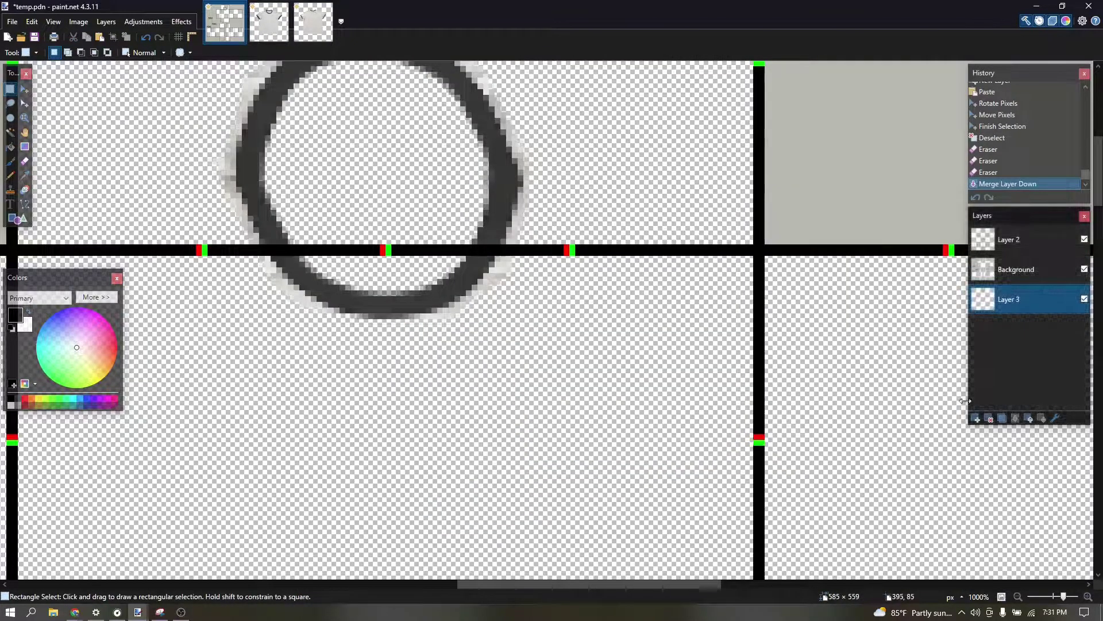
{"action": "left_click", "coordinate": [976, 419]}
{"action": "left_click", "coordinate": [1042, 417]}
{"action": "key", "text": "ctrl+v"}
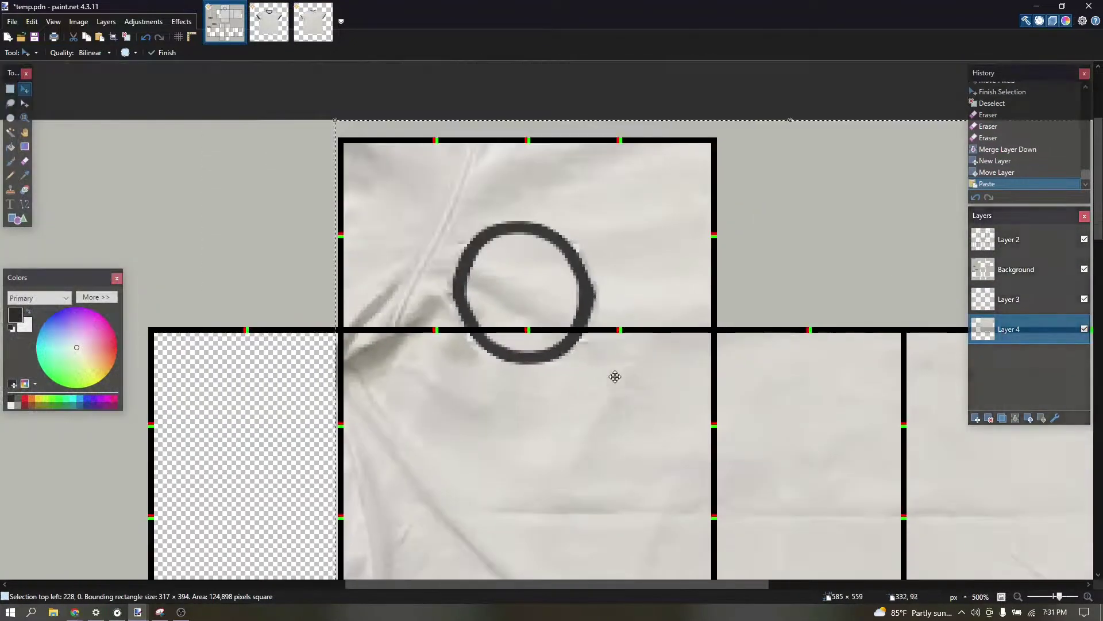
Step: Scale the pasted shirt body to about 133 px wide so it fits the front torso panel, and deselect it
{"action": "scroll", "coordinate": [634, 325], "scroll_direction": "down", "scroll_amount": 5}
{"action": "left_click_drag", "start_coordinate": [829, 461], "coordinate": [748, 377]}
{"action": "scroll", "coordinate": [741, 360], "scroll_direction": "up", "scroll_amount": 3}
{"action": "scroll", "coordinate": [741, 361], "scroll_direction": "up", "scroll_amount": 3}
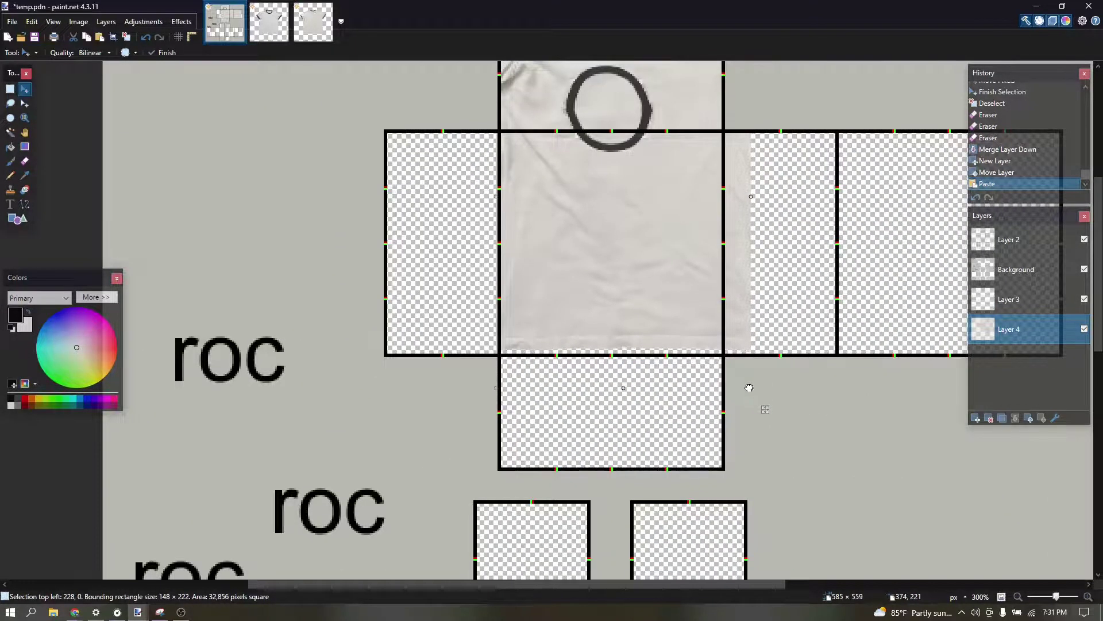
{"action": "scroll", "coordinate": [764, 299], "scroll_direction": "up", "scroll_amount": 3}
{"action": "left_click_drag", "start_coordinate": [756, 212], "coordinate": [728, 332]}
{"action": "scroll", "coordinate": [739, 547], "scroll_direction": "down", "scroll_amount": 3}
{"action": "scroll", "coordinate": [595, 458], "scroll_direction": "up", "scroll_amount": 2}
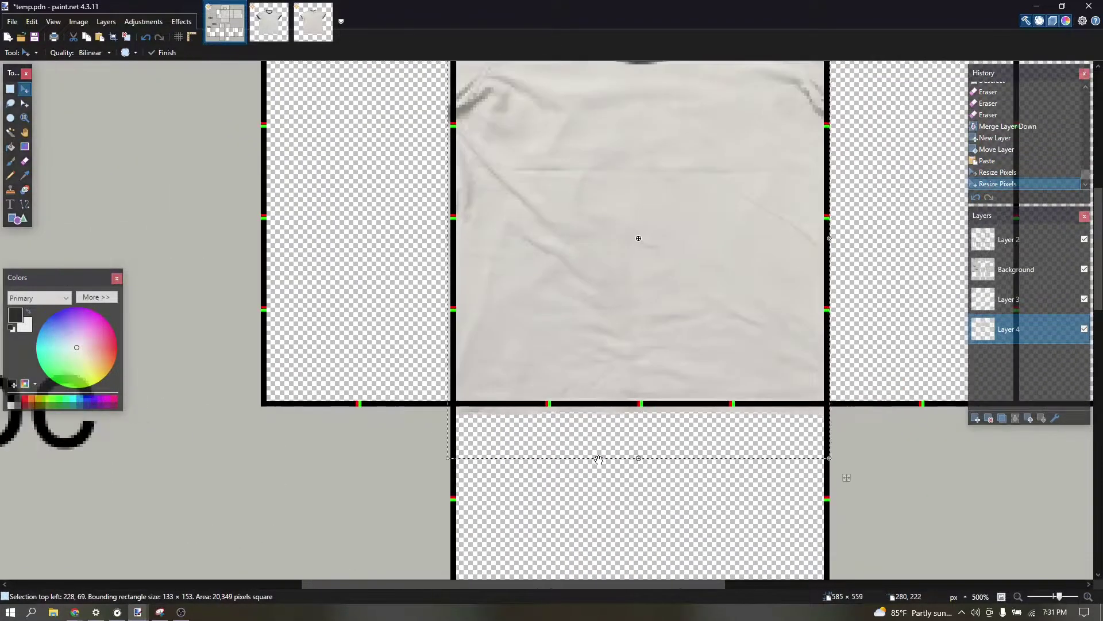
{"action": "left_click_drag", "start_coordinate": [638, 457], "coordinate": [642, 441]}
{"action": "key", "text": "ctrl+d"}
Step: Erase the shirt fabric showing inside the collar ring on Layer 4
{"action": "scroll", "coordinate": [640, 440], "scroll_direction": "down", "scroll_amount": 4}
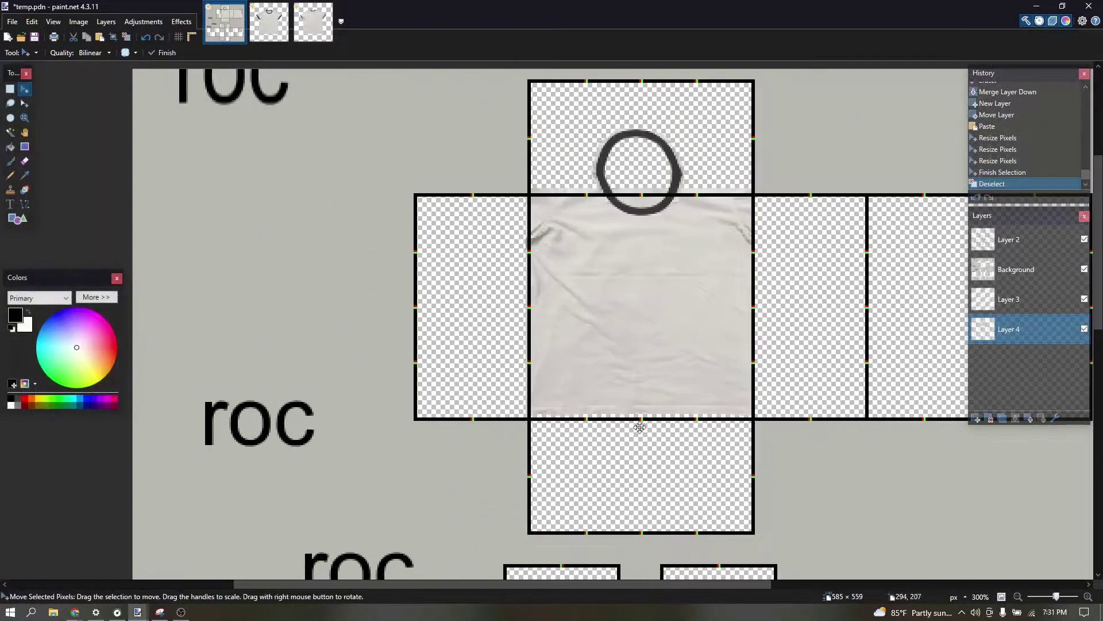
{"action": "scroll", "coordinate": [661, 264], "scroll_direction": "up", "scroll_amount": 4}
{"action": "scroll", "coordinate": [664, 260], "scroll_direction": "down", "scroll_amount": 1}
{"action": "left_click_drag", "start_coordinate": [694, 202], "coordinate": [481, 199]}
{"action": "scroll", "coordinate": [481, 200], "scroll_direction": "up", "scroll_amount": 4}
{"action": "scroll", "coordinate": [481, 199], "scroll_direction": "up", "scroll_amount": 3}
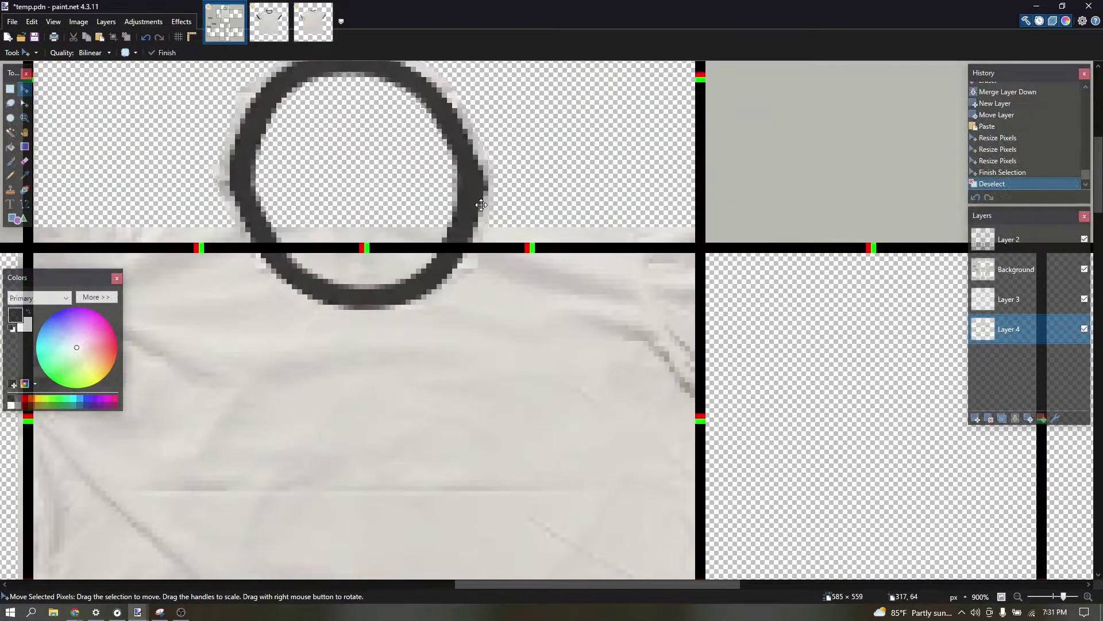
{"action": "left_click", "coordinate": [24, 161]}
{"action": "scroll", "coordinate": [305, 213], "scroll_direction": "up", "scroll_amount": 2}
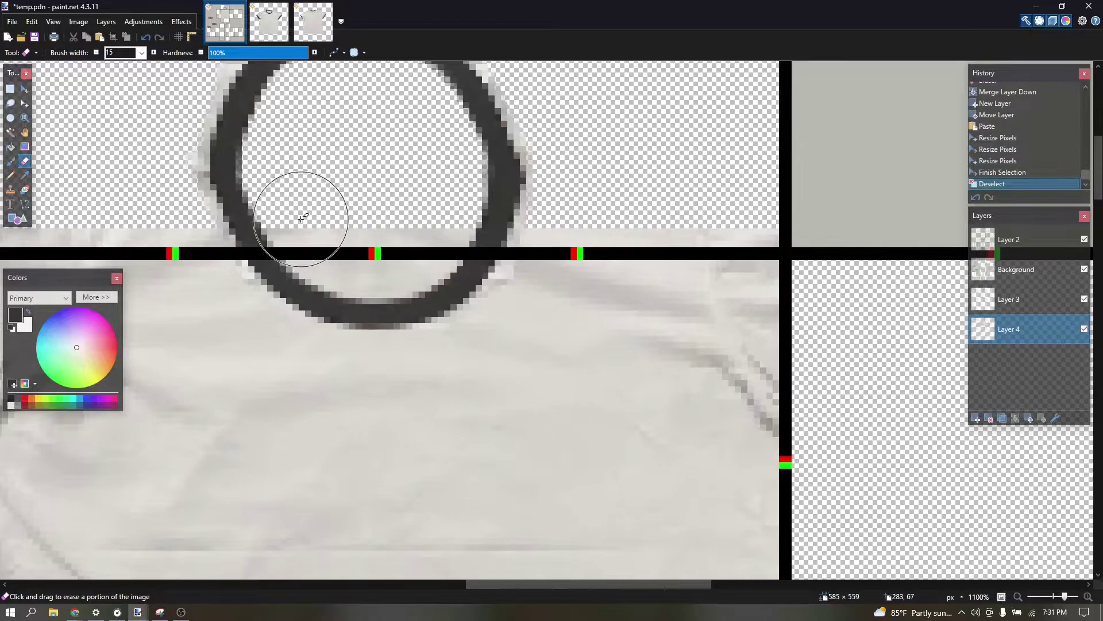
{"action": "left_click", "coordinate": [448, 235]}
{"action": "scroll", "coordinate": [351, 203], "scroll_direction": "down", "scroll_amount": 4}
{"action": "scroll", "coordinate": [351, 203], "scroll_direction": "up", "scroll_amount": 2}
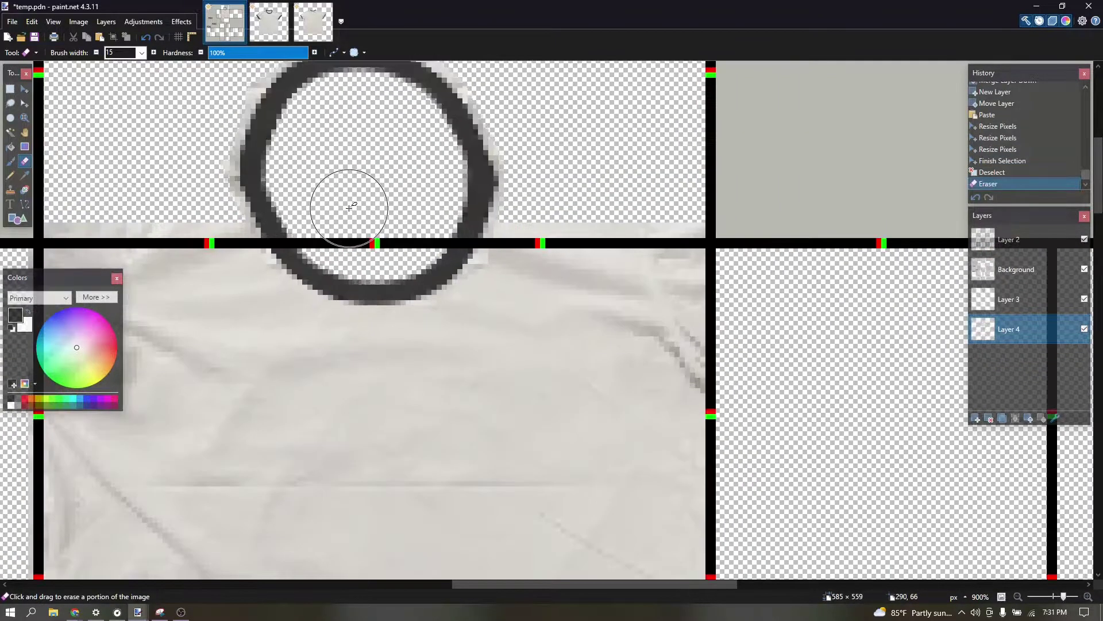
Step: Warp the fabric at both shoulders of the shirt body slightly outward with the Liquify effect and apply it
{"action": "left_click", "coordinate": [182, 22]}
{"action": "mouse_move", "coordinate": [243, 215]}
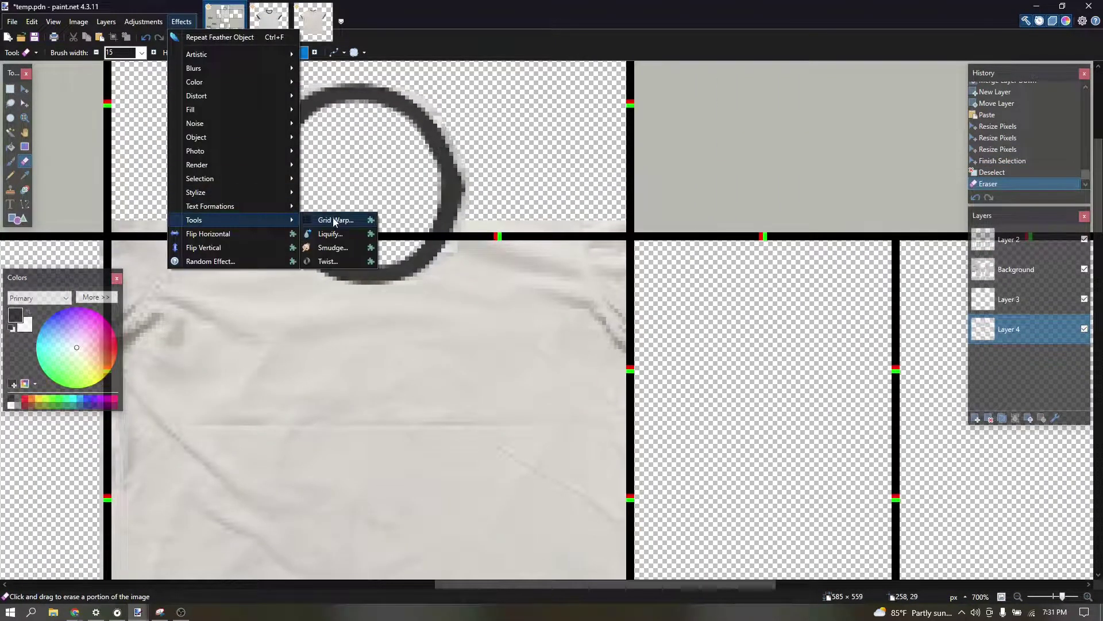
{"action": "left_click", "coordinate": [339, 218]}
{"action": "scroll", "coordinate": [481, 219], "scroll_direction": "up", "scroll_amount": 4}
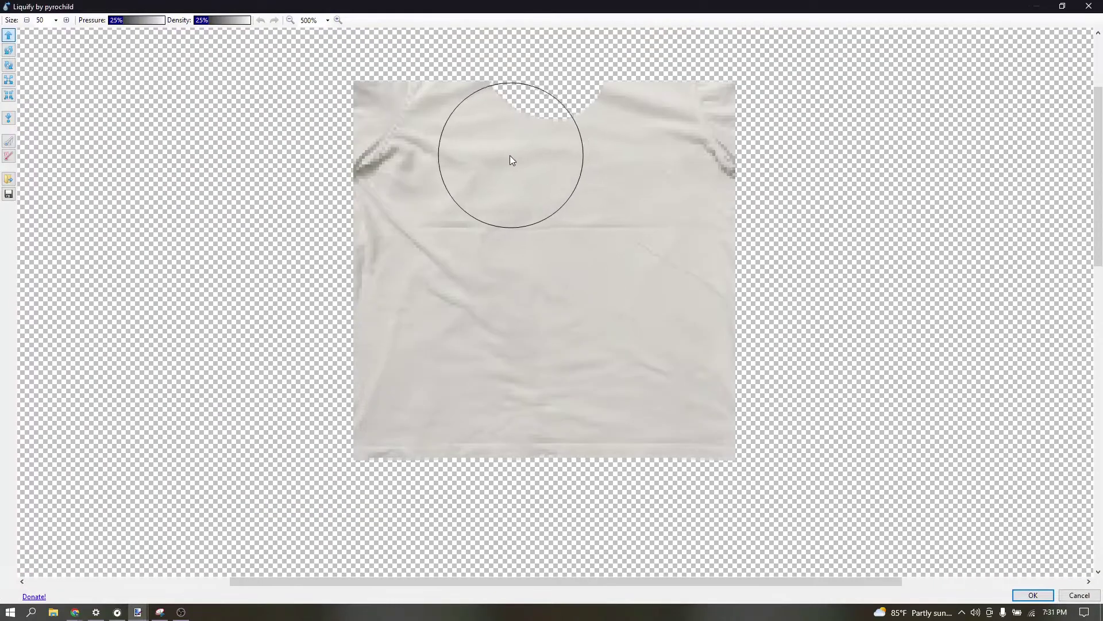
{"action": "left_click_drag", "start_coordinate": [429, 106], "coordinate": [407, 126]}
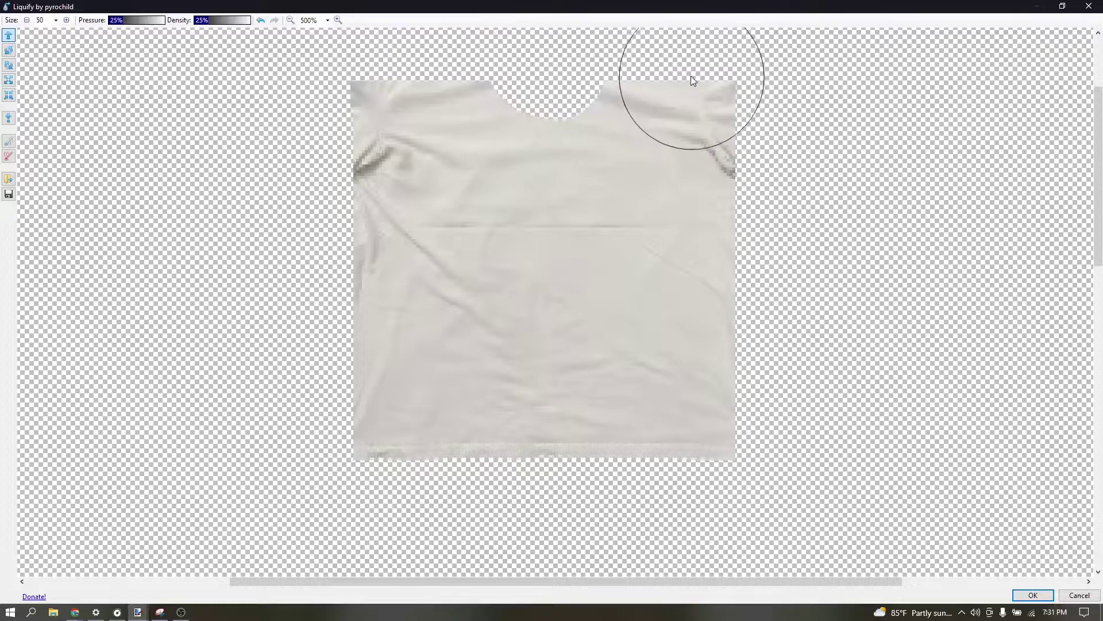
{"action": "left_click_drag", "start_coordinate": [698, 97], "coordinate": [701, 127]}
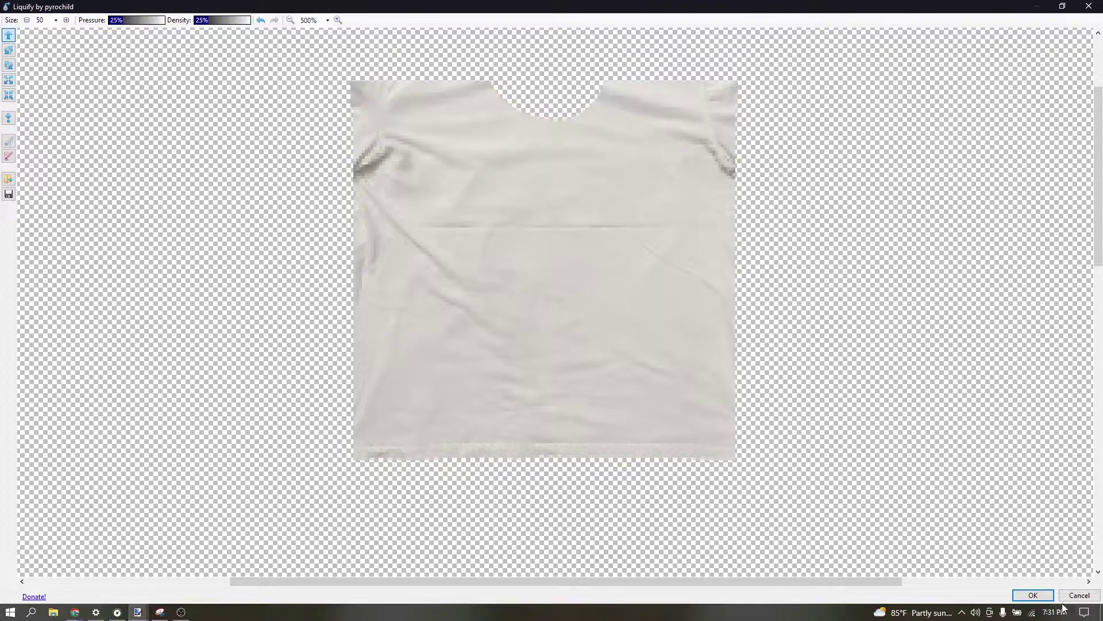
{"action": "left_click", "coordinate": [1037, 595]}
Step: Try to retouch the fabric beside the collar ring on Layer 4 with the Clone Stamp
{"action": "scroll", "coordinate": [553, 308], "scroll_direction": "down", "scroll_amount": 4}
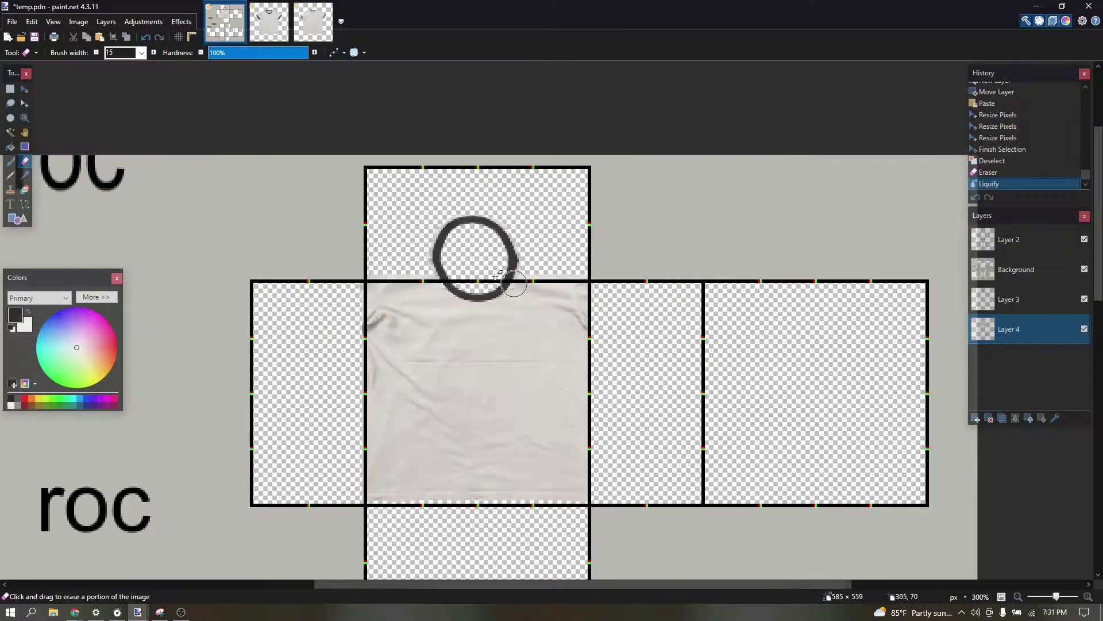
{"action": "scroll", "coordinate": [429, 250], "scroll_direction": "up", "scroll_amount": 3}
{"action": "scroll", "coordinate": [591, 319], "scroll_direction": "up", "scroll_amount": 3}
{"action": "scroll", "coordinate": [603, 344], "scroll_direction": "down", "scroll_amount": 2}
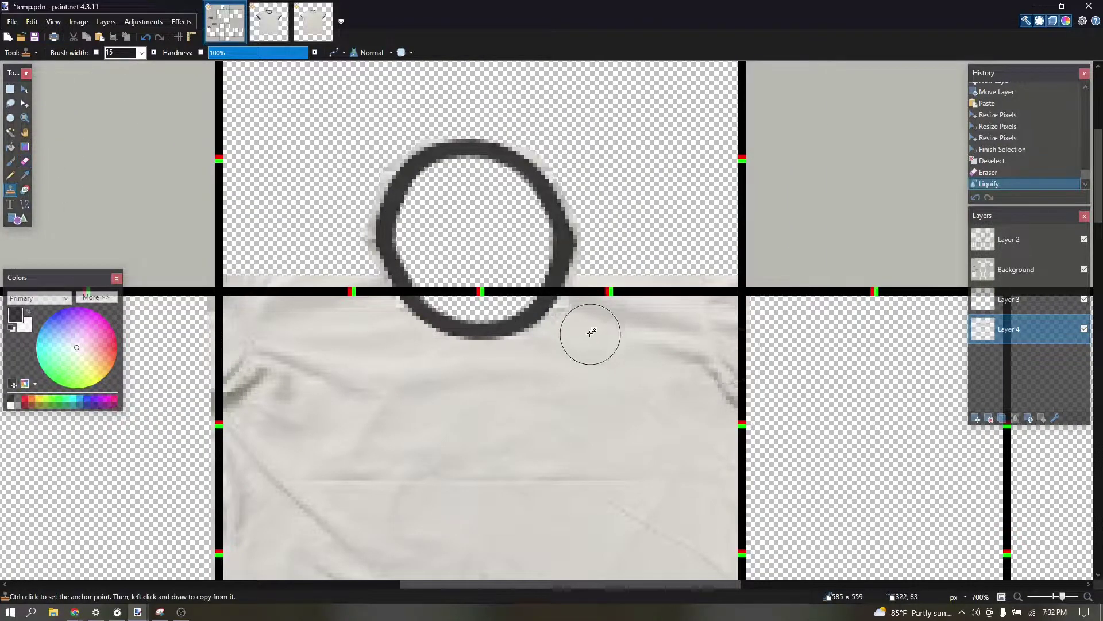
{"action": "left_click", "coordinate": [577, 315]}
{"action": "key", "text": "ctrl+z"}
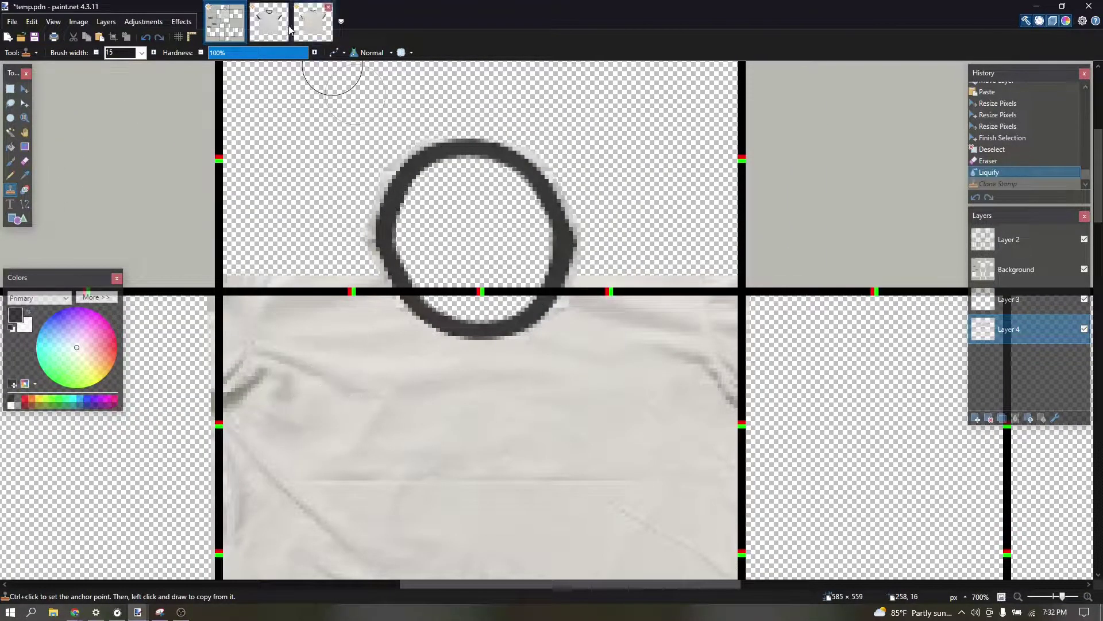
{"action": "left_click", "coordinate": [269, 23]}
{"action": "scroll", "coordinate": [563, 168], "scroll_direction": "down", "scroll_amount": 2}
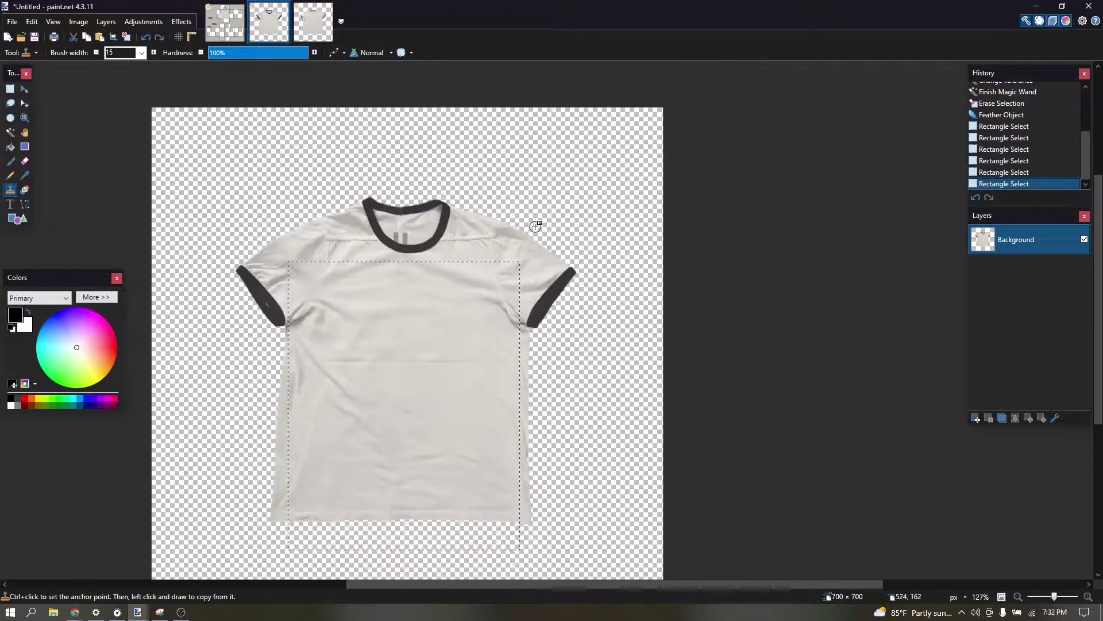
{"action": "scroll", "coordinate": [535, 225], "scroll_direction": "up", "scroll_amount": 2}
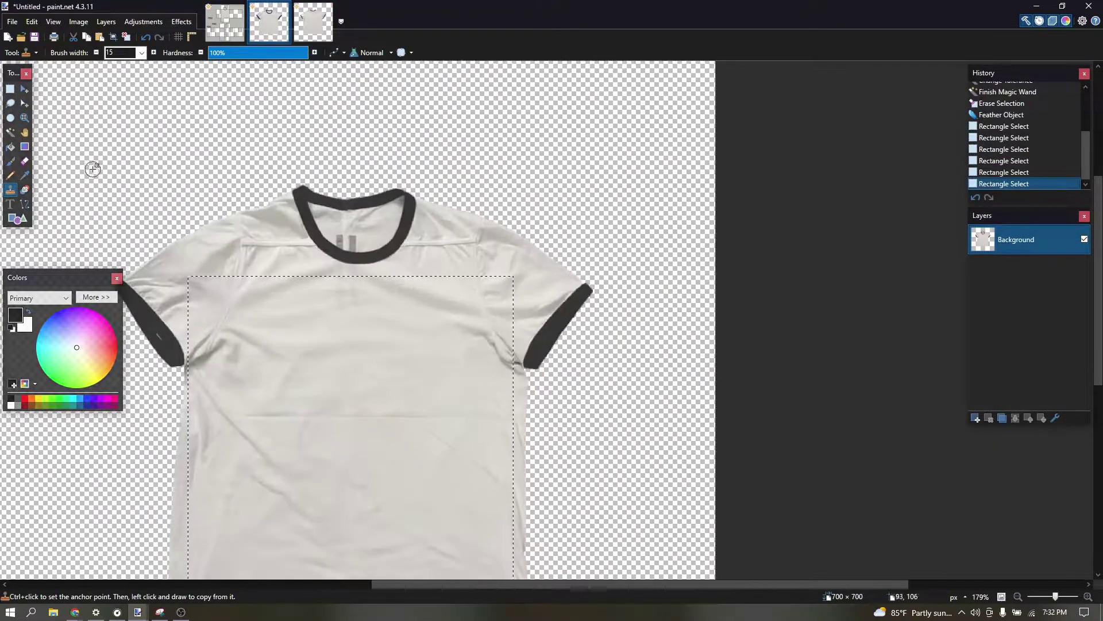
Step: Rectangle-select the top strip of the shirt body in temp.pdn, about 133 × 49 px, and copy it onto a new layer
{"action": "left_click", "coordinate": [9, 90]}
{"action": "scroll", "coordinate": [189, 183], "scroll_direction": "up", "scroll_amount": 4}
{"action": "scroll", "coordinate": [362, 285], "scroll_direction": "down", "scroll_amount": 5}
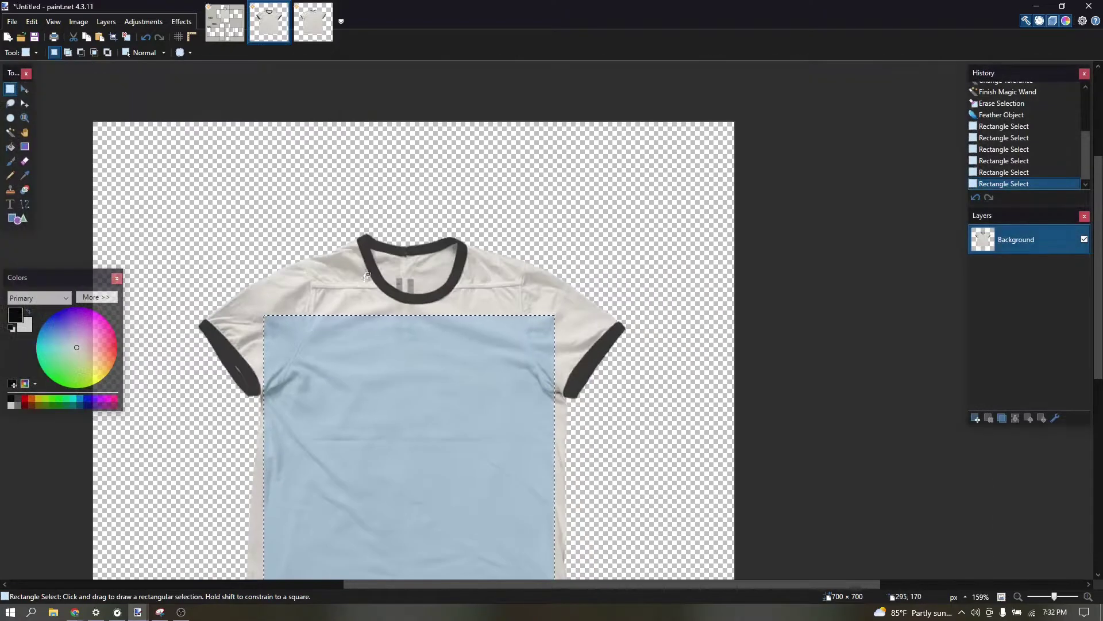
{"action": "left_click", "coordinate": [208, 34]}
{"action": "scroll", "coordinate": [301, 168], "scroll_direction": "down", "scroll_amount": 2}
{"action": "scroll", "coordinate": [284, 229], "scroll_direction": "up", "scroll_amount": 3}
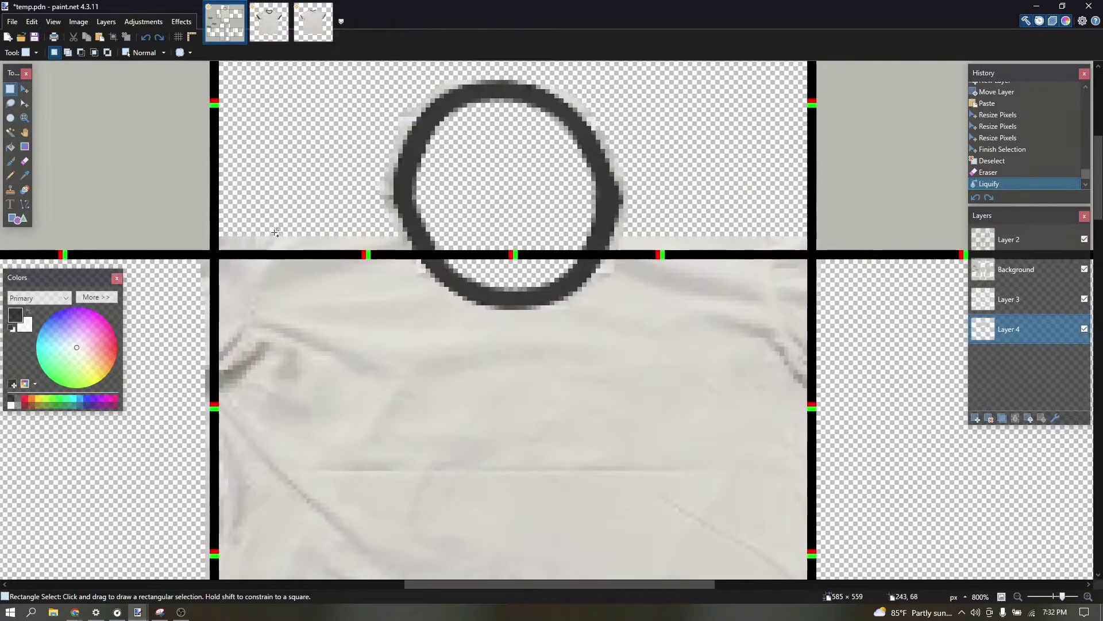
{"action": "left_click_drag", "start_coordinate": [210, 235], "coordinate": [814, 323]}
{"action": "scroll", "coordinate": [817, 310], "scroll_direction": "up", "scroll_amount": 3}
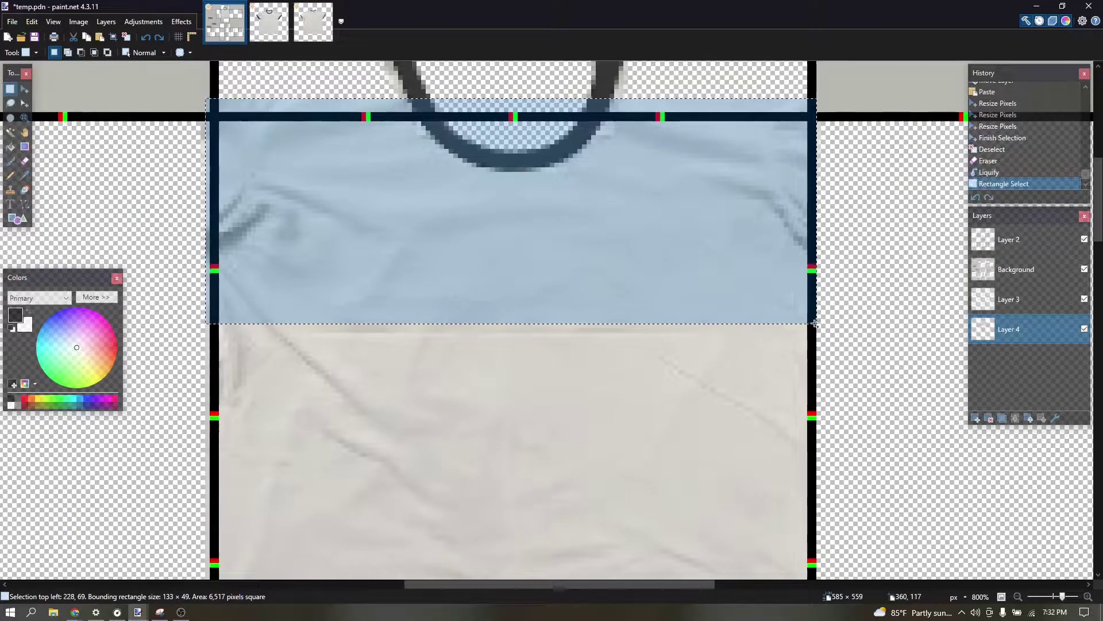
{"action": "scroll", "coordinate": [881, 345], "scroll_direction": "down", "scroll_amount": 1}
{"action": "left_click", "coordinate": [975, 418]}
{"action": "key", "text": "ctrl+v"}
Step: Move the pasted fabric strip 49 px straight up onto the torso's upper panel, directly above the front panel
{"action": "scroll", "coordinate": [650, 287], "scroll_direction": "down", "scroll_amount": 2}
{"action": "key", "text": "ctrl+Up"}
{"action": "key", "text": "ctrl+Up"}
{"action": "key", "text": "ctrl+Up"}
{"action": "key", "text": "ctrl+Up"}
{"action": "key", "text": "ctrl+Up"}
{"action": "key", "text": "ctrl+Up"}
{"action": "key", "text": "Down"}
{"action": "key", "text": "Down"}
{"action": "key", "text": "Down"}
{"action": "key", "text": "Down"}
{"action": "key", "text": "Down"}
{"action": "key", "text": "Down"}
{"action": "key", "text": "Down"}
{"action": "key", "text": "Down"}
{"action": "key", "text": "Down"}
{"action": "key", "text": "Down"}
{"action": "key", "text": "Down"}
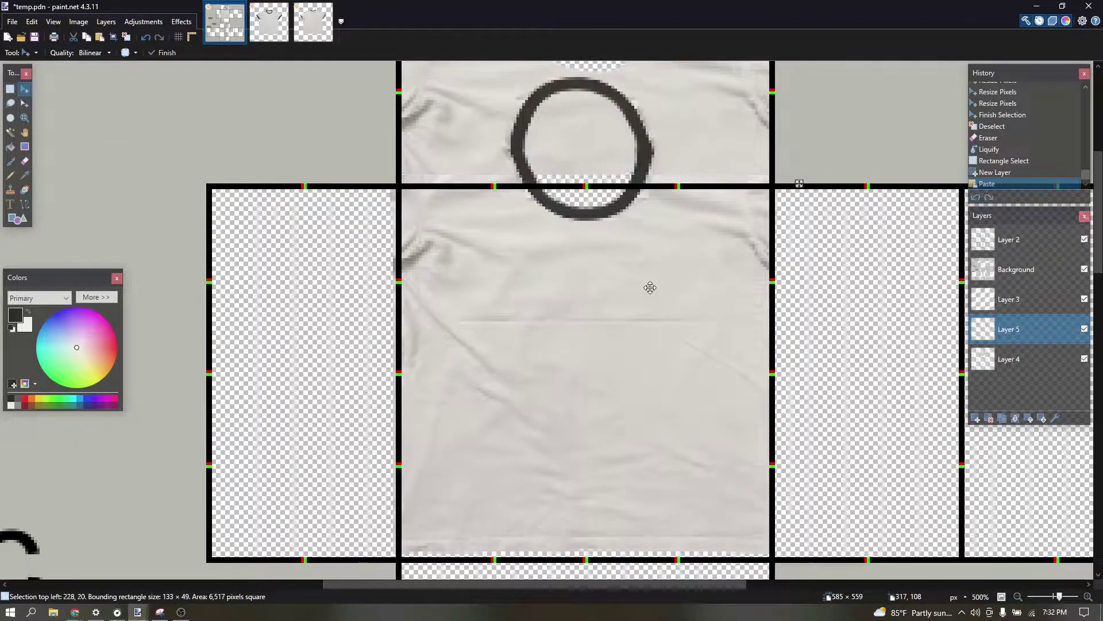
Step: Flip the moved fabric strip vertically so it mirrors the front panel, and deselect it
{"action": "left_click", "coordinate": [181, 21]}
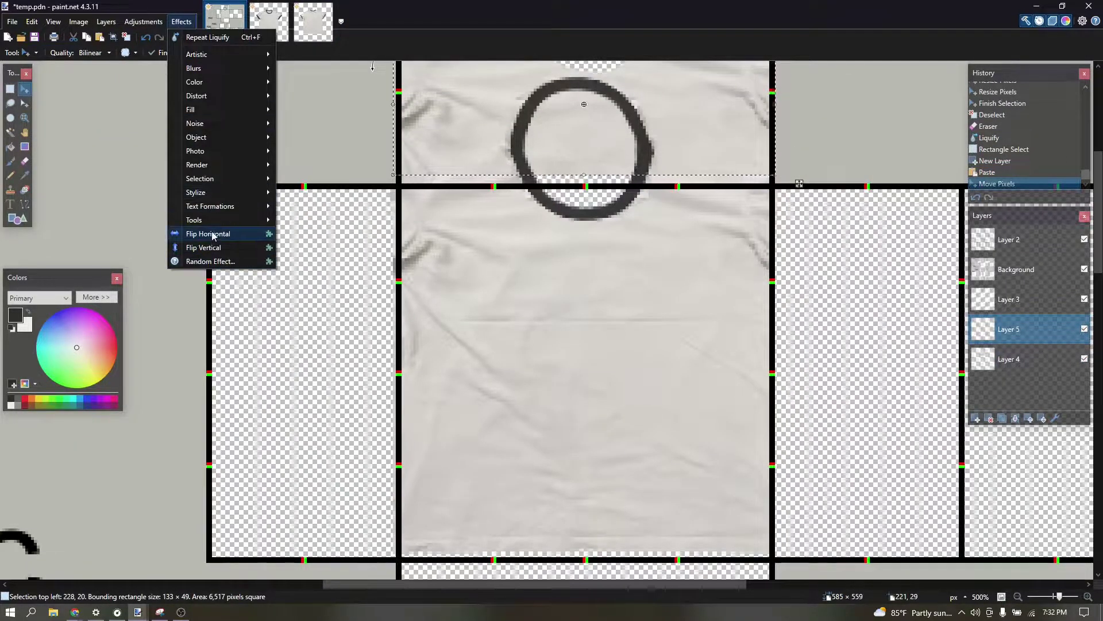
{"action": "left_click", "coordinate": [212, 251]}
{"action": "scroll", "coordinate": [687, 273], "scroll_direction": "up", "scroll_amount": 4}
{"action": "scroll", "coordinate": [684, 268], "scroll_direction": "up", "scroll_amount": 3}
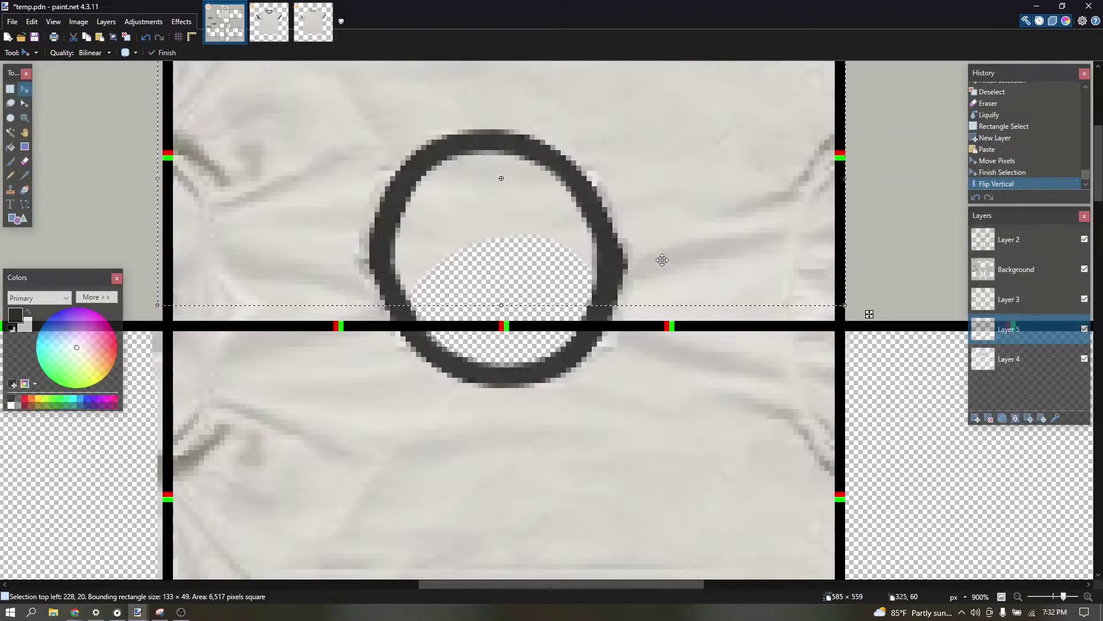
{"action": "key", "text": "ctrl+d"}
{"action": "scroll", "coordinate": [657, 257], "scroll_direction": "down", "scroll_amount": 2}
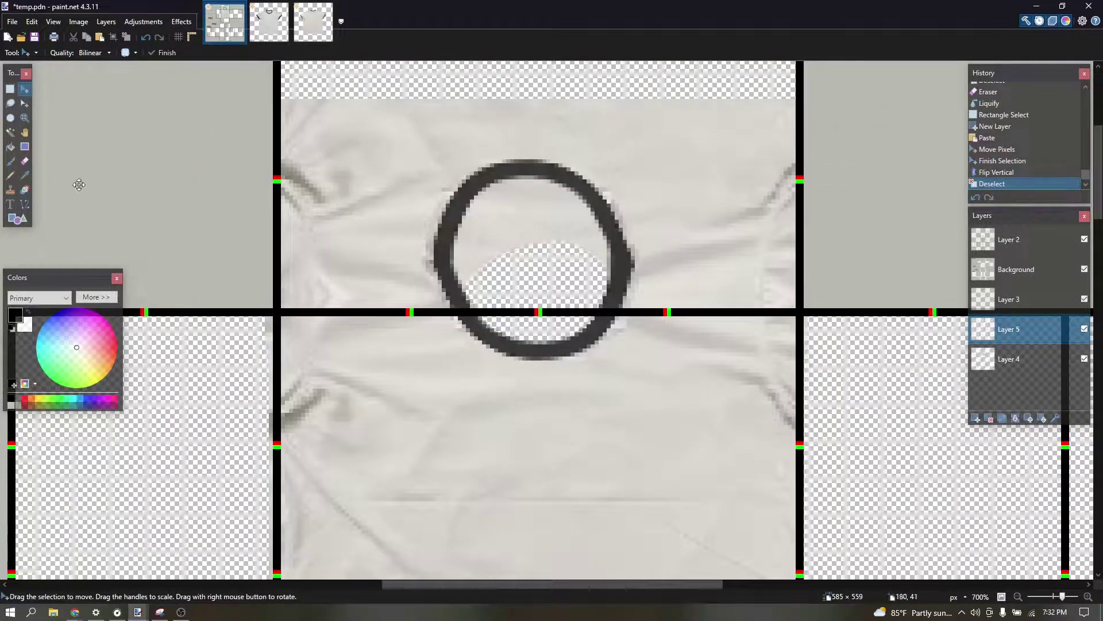
Step: Clone-stamp smooth fabric over the creases left of the collar ring on Layer 5, using a brush hardness of 0%
{"action": "left_click", "coordinate": [11, 190]}
{"action": "scroll", "coordinate": [301, 160], "scroll_direction": "up", "scroll_amount": 2}
{"action": "scroll", "coordinate": [301, 161], "scroll_direction": "up", "scroll_amount": 1}
{"action": "left_click", "coordinate": [280, 166], "text": "ctrl"}
{"action": "left_click_drag", "start_coordinate": [292, 253], "coordinate": [292, 291]}
{"action": "left_click_drag", "start_coordinate": [224, 51], "coordinate": [181, 54]}
{"action": "left_click", "coordinate": [380, 180], "text": "ctrl"}
{"action": "mouse_move", "coordinate": [381, 298]}
{"action": "left_mouse_down"}
{"action": "mouse_move", "coordinate": [303, 288]}
{"action": "mouse_move", "coordinate": [330, 293]}
{"action": "left_mouse_up"}
{"action": "left_click", "coordinate": [352, 314], "text": "ctrl"}
{"action": "left_click_drag", "start_coordinate": [298, 339], "coordinate": [272, 343]}
{"action": "scroll", "coordinate": [406, 295], "scroll_direction": "down", "scroll_amount": 5}
{"action": "scroll", "coordinate": [422, 260], "scroll_direction": "up", "scroll_amount": 4}
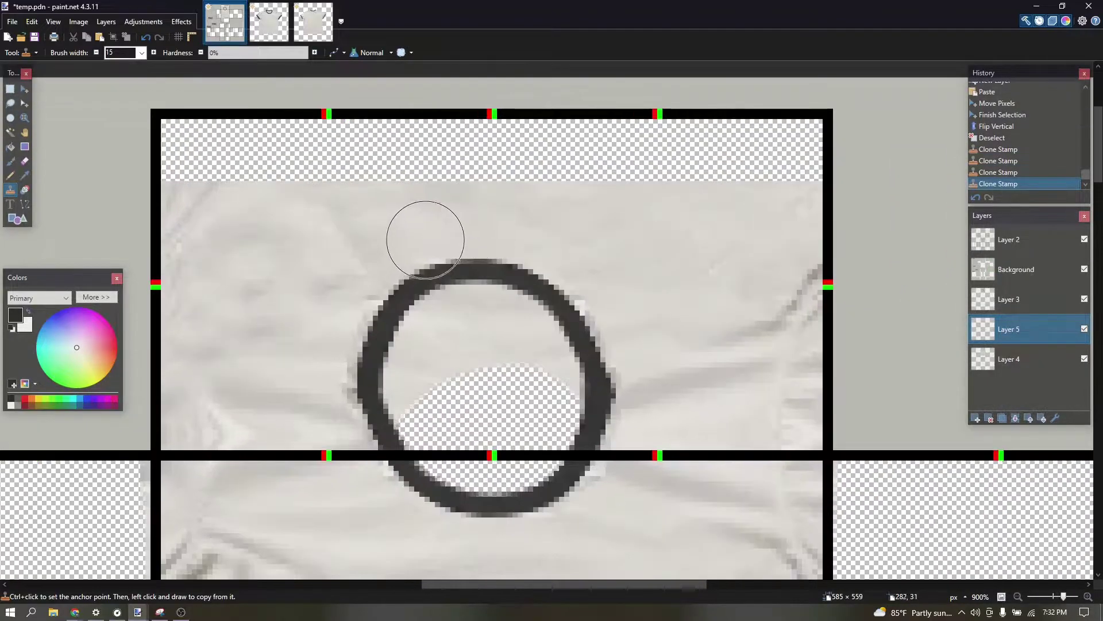
Step: Clone-stamp smooth fabric over the creases right of the collar ring and along the upper panel's right edge
{"action": "left_click_drag", "start_coordinate": [348, 261], "coordinate": [352, 263]}
{"action": "mouse_move", "coordinate": [685, 396]}
{"action": "left_mouse_down"}
{"action": "mouse_move", "coordinate": [744, 401]}
{"action": "mouse_move", "coordinate": [692, 384]}
{"action": "left_mouse_up"}
{"action": "left_click", "coordinate": [668, 360], "text": "ctrl"}
{"action": "mouse_move", "coordinate": [659, 394]}
{"action": "left_mouse_down"}
{"action": "mouse_move", "coordinate": [643, 408]}
{"action": "mouse_move", "coordinate": [649, 397]}
{"action": "left_mouse_up"}
{"action": "left_click", "coordinate": [662, 305], "text": "ctrl"}
{"action": "mouse_move", "coordinate": [726, 319]}
{"action": "left_mouse_down"}
{"action": "mouse_move", "coordinate": [797, 298]}
{"action": "mouse_move", "coordinate": [788, 263]}
{"action": "left_mouse_up"}
{"action": "left_click", "coordinate": [801, 405], "text": "ctrl"}
{"action": "left_click_drag", "start_coordinate": [796, 343], "coordinate": [793, 339]}
{"action": "left_click_drag", "start_coordinate": [799, 289], "coordinate": [798, 247]}
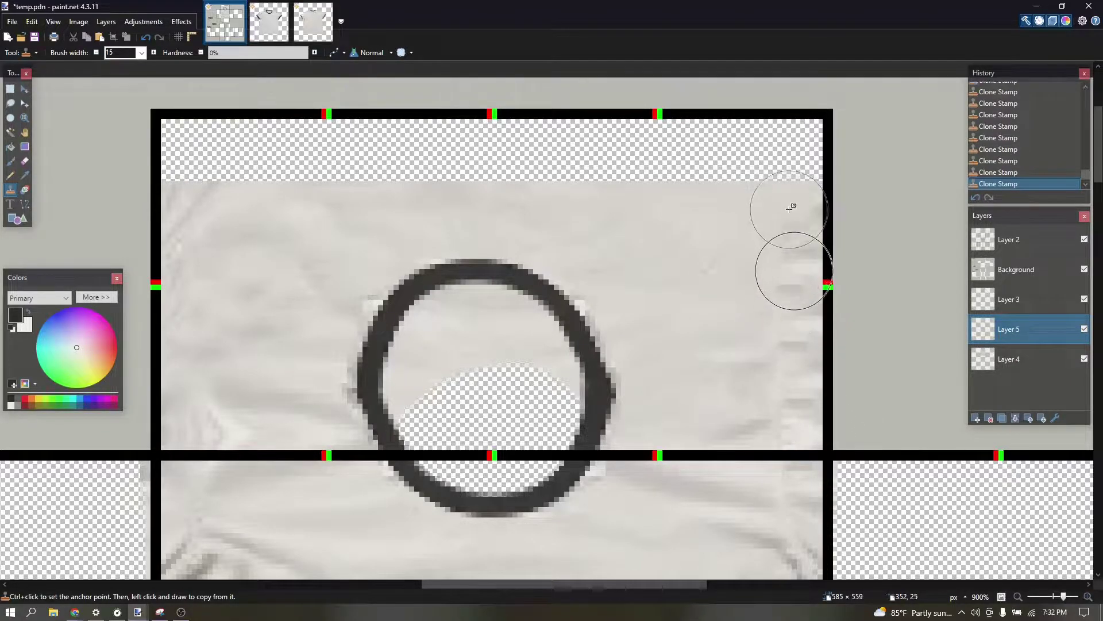
{"action": "left_click_drag", "start_coordinate": [790, 208], "coordinate": [790, 208]}
Step: Examine the retouched fabric on the upper torso panel and how it meets the front panel
{"action": "scroll", "coordinate": [308, 246], "scroll_direction": "down", "scroll_amount": 6}
{"action": "scroll", "coordinate": [315, 259], "scroll_direction": "up", "scroll_amount": 4}
{"action": "left_click", "coordinate": [308, 257], "text": "ctrl"}
{"action": "scroll", "coordinate": [267, 228], "scroll_direction": "down", "scroll_amount": 3}
{"action": "scroll", "coordinate": [457, 209], "scroll_direction": "up", "scroll_amount": 4}
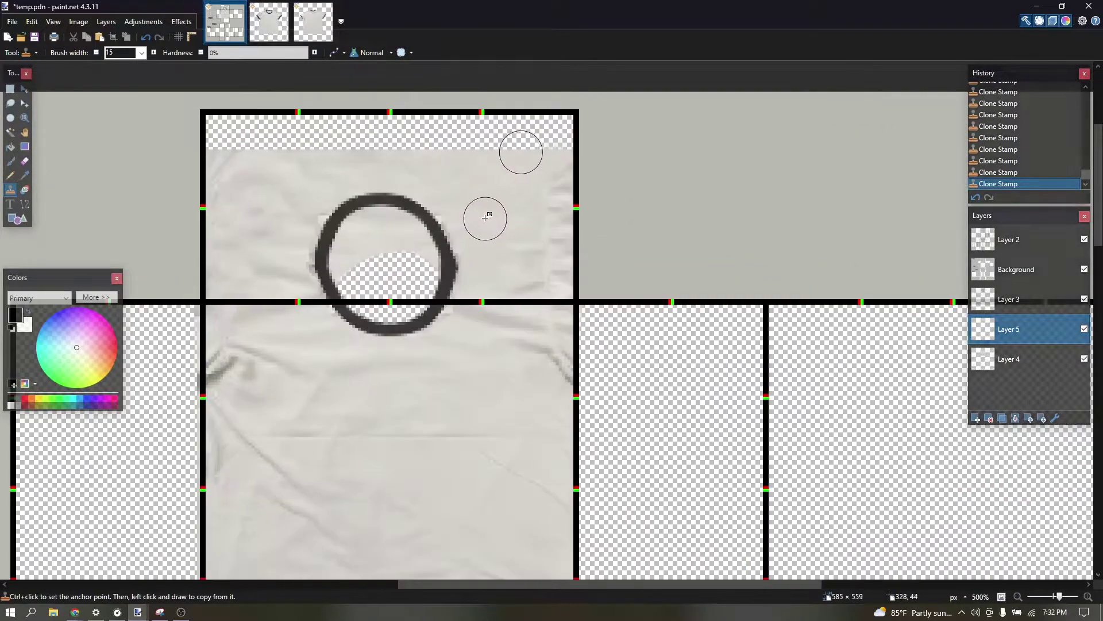
{"action": "scroll", "coordinate": [535, 254], "scroll_direction": "down", "scroll_amount": 3}
{"action": "scroll", "coordinate": [369, 136], "scroll_direction": "down", "scroll_amount": 2}
{"action": "scroll", "coordinate": [370, 148], "scroll_direction": "up", "scroll_amount": 4}
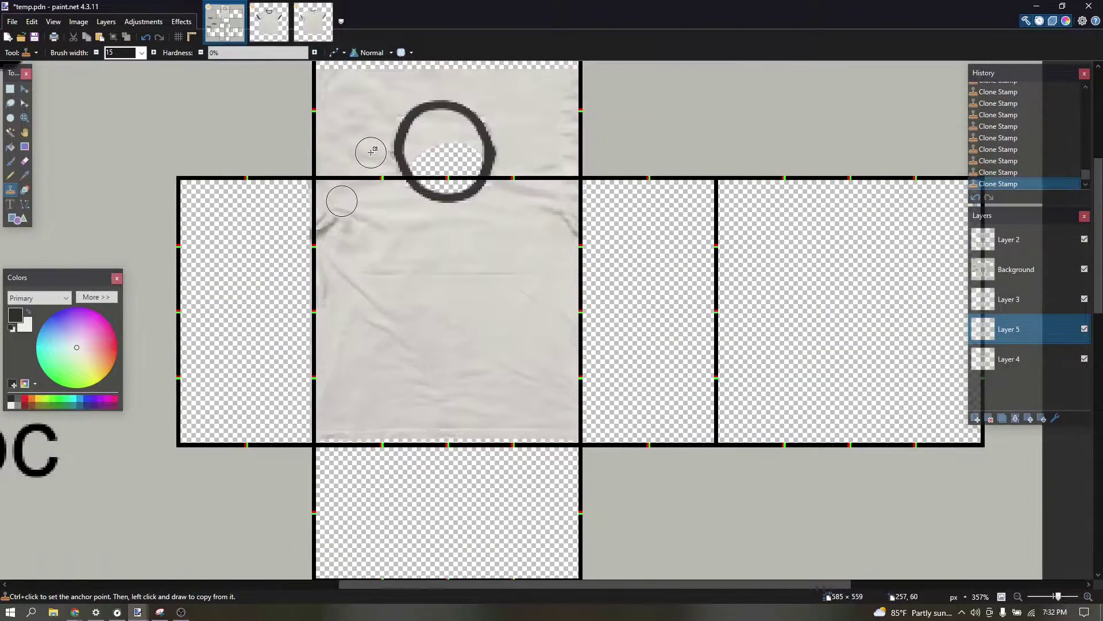
{"action": "scroll", "coordinate": [487, 138], "scroll_direction": "up", "scroll_amount": 2}
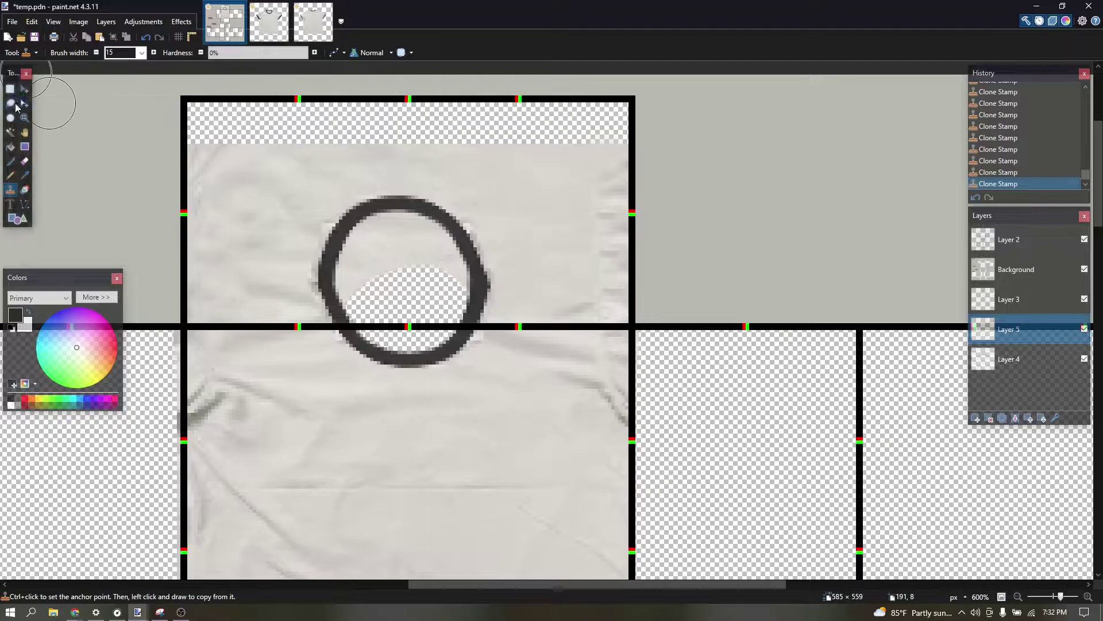
Step: Erase the shirt fabric inside the collar ring on Layer 5 with the Eraser at 100% hardness
{"action": "left_click", "coordinate": [24, 162]}
{"action": "scroll", "coordinate": [394, 288], "scroll_direction": "up", "scroll_amount": 3}
{"action": "mouse_move", "coordinate": [394, 288]}
{"action": "left_mouse_down"}
{"action": "mouse_move", "coordinate": [345, 284]}
{"action": "mouse_move", "coordinate": [357, 209]}
{"action": "mouse_move", "coordinate": [407, 185]}
{"action": "left_mouse_up"}
{"action": "key", "text": "ctrl+z"}
{"action": "left_click_drag", "start_coordinate": [271, 27], "coordinate": [330, 56]}
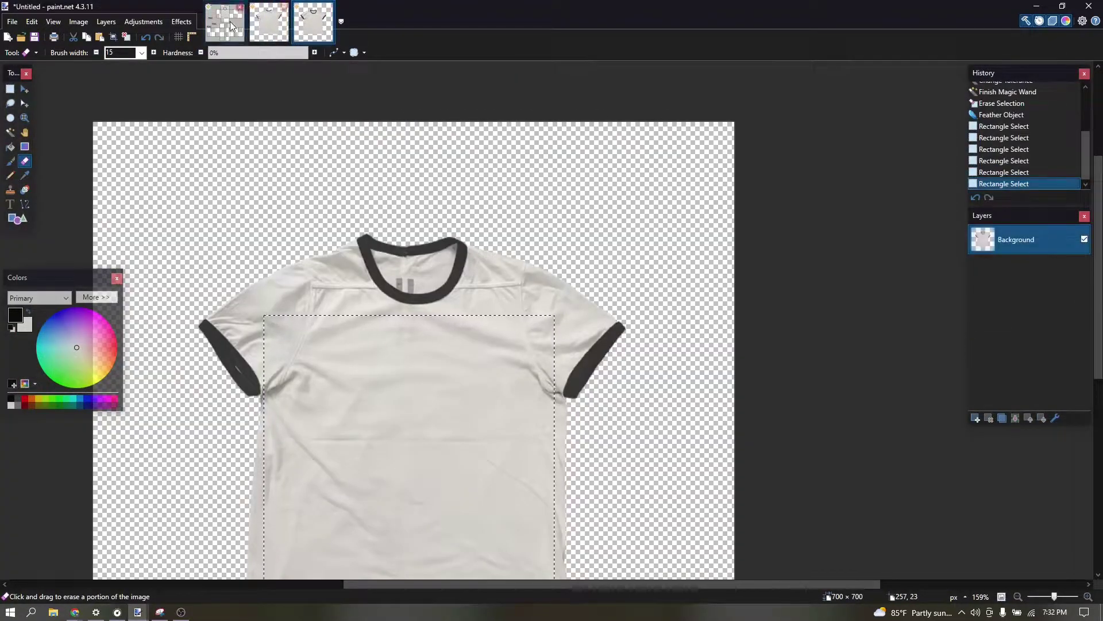
{"action": "left_click", "coordinate": [230, 22]}
{"action": "mouse_move", "coordinate": [305, 155]}
{"action": "left_mouse_down"}
{"action": "mouse_move", "coordinate": [359, 335]}
{"action": "mouse_move", "coordinate": [377, 185]}
{"action": "mouse_move", "coordinate": [522, 234]}
{"action": "mouse_move", "coordinate": [505, 324]}
{"action": "mouse_move", "coordinate": [409, 269]}
{"action": "left_mouse_up"}
{"action": "scroll", "coordinate": [878, 337], "scroll_direction": "down", "scroll_amount": 2}
Step: Erase the light fringe remnants around the outside of the collar ring on Layer 3
{"action": "left_click", "coordinate": [1046, 305]}
{"action": "scroll", "coordinate": [517, 133], "scroll_direction": "down", "scroll_amount": 2}
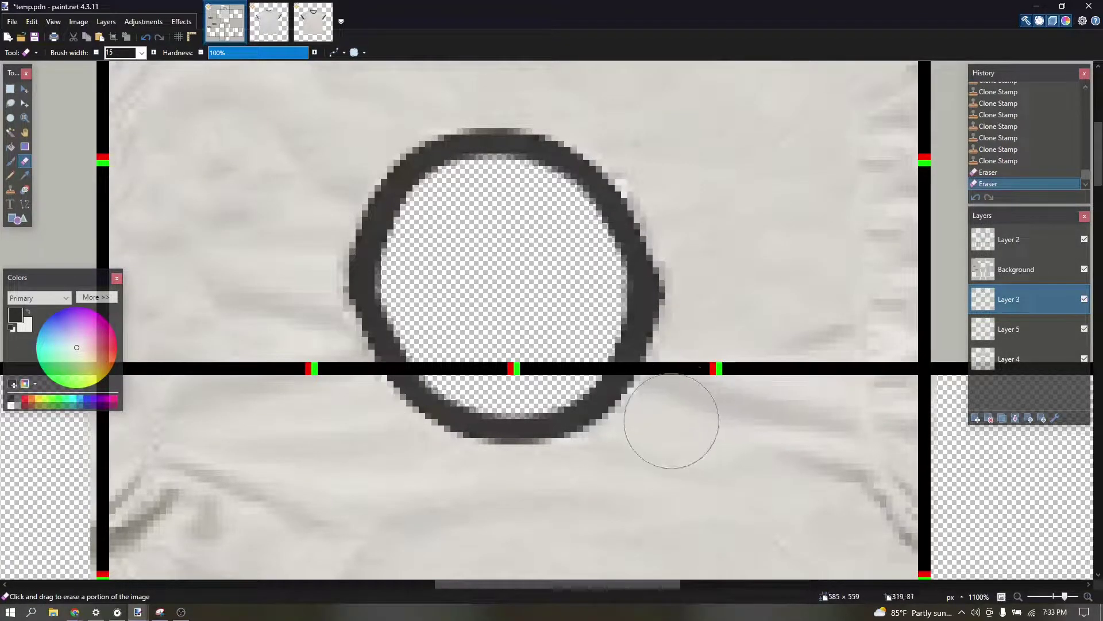
{"action": "scroll", "coordinate": [656, 427], "scroll_direction": "down", "scroll_amount": 10}
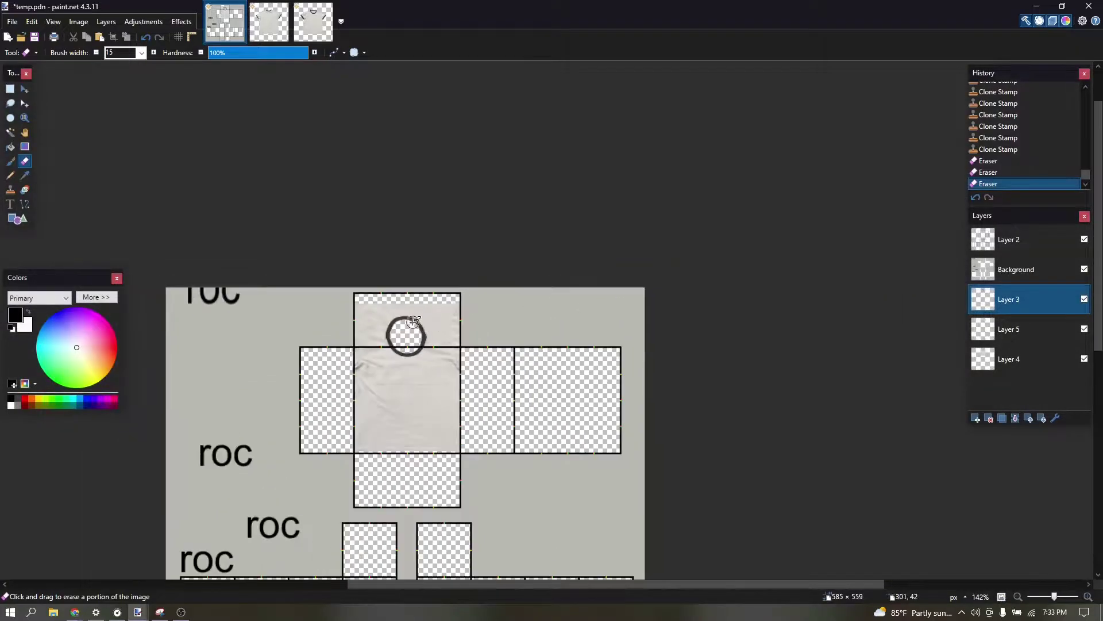
{"action": "scroll", "coordinate": [408, 128], "scroll_direction": "down", "scroll_amount": 1}
{"action": "scroll", "coordinate": [412, 118], "scroll_direction": "up", "scroll_amount": 5}
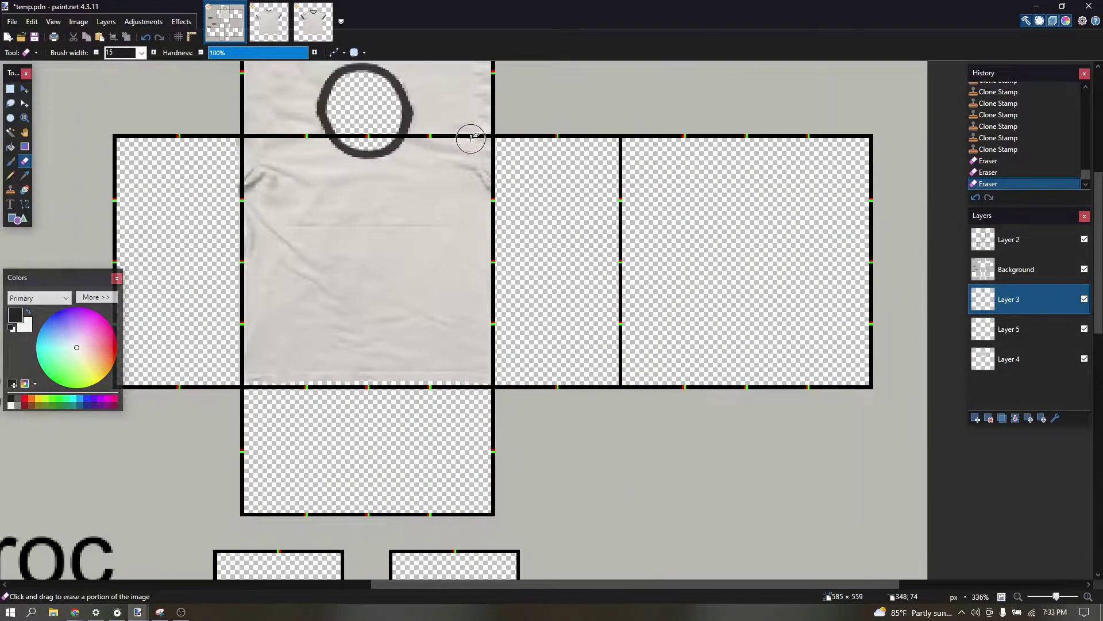
{"action": "scroll", "coordinate": [396, 322], "scroll_direction": "up", "scroll_amount": 4}
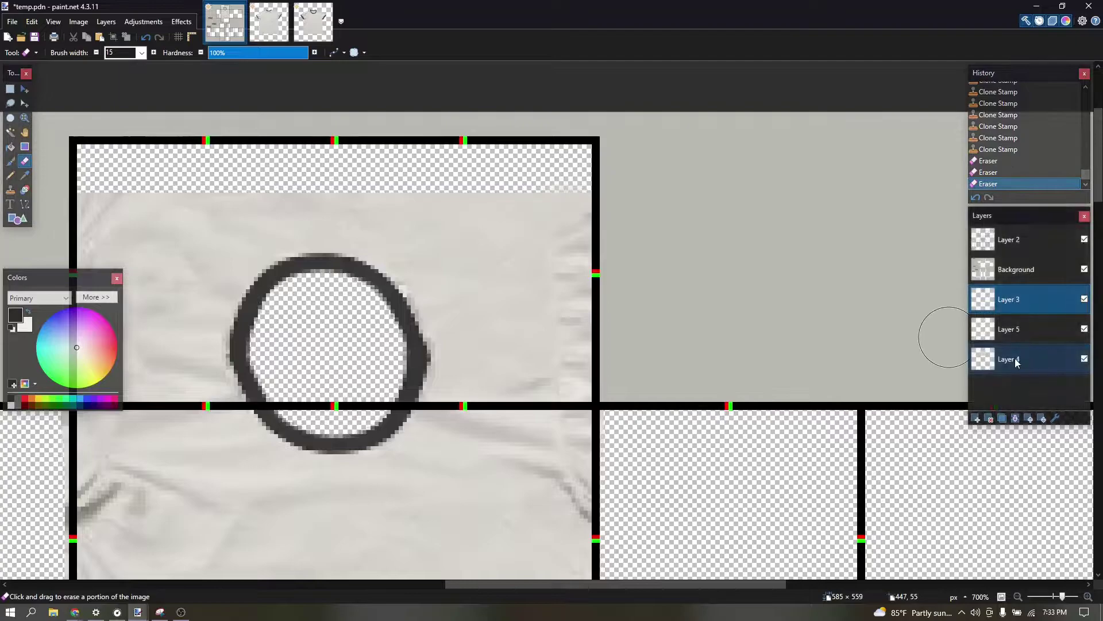
Step: Merge Layer 5 down into Layer 4 and clone-stamp fabric across the empty strip at the upper torso panel's top, at 100% hardness
{"action": "left_click", "coordinate": [1013, 335]}
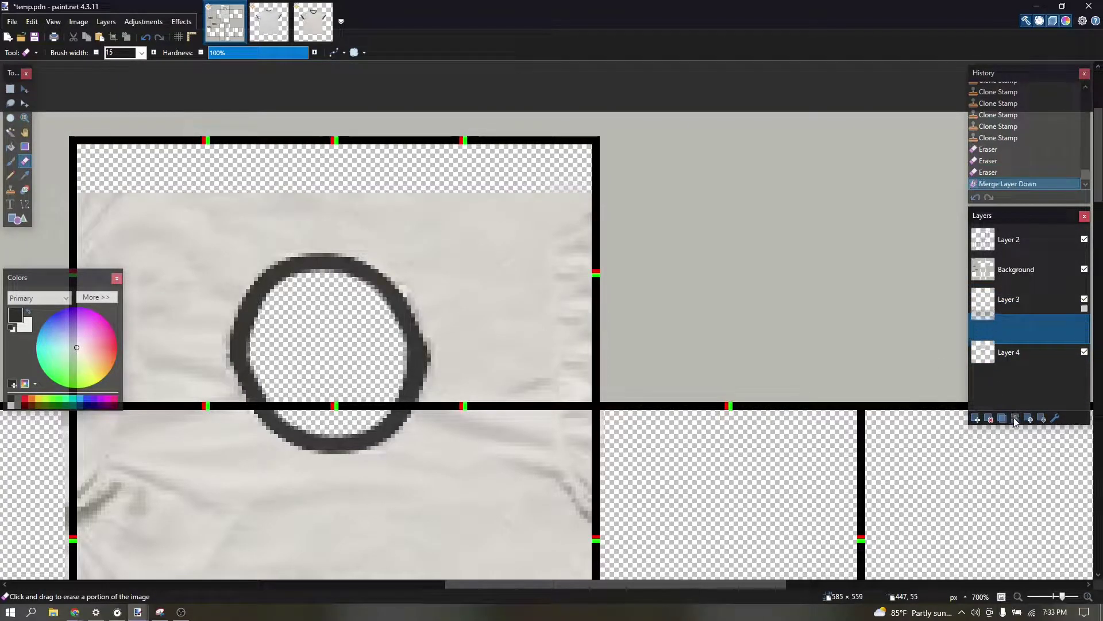
{"action": "left_click", "coordinate": [10, 190]}
{"action": "scroll", "coordinate": [172, 221], "scroll_direction": "left", "scroll_amount": 3}
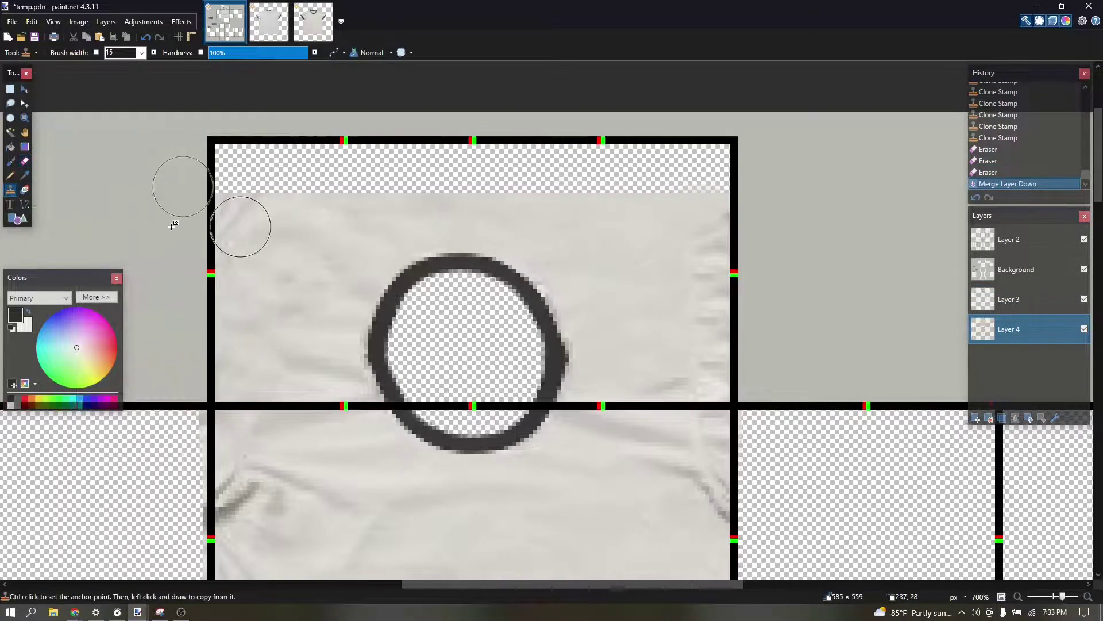
{"action": "mouse_move", "coordinate": [224, 163]}
{"action": "left_mouse_down"}
{"action": "mouse_move", "coordinate": [226, 196]}
{"action": "mouse_move", "coordinate": [224, 143]}
{"action": "mouse_move", "coordinate": [230, 180]}
{"action": "mouse_move", "coordinate": [312, 159]}
{"action": "mouse_move", "coordinate": [405, 156]}
{"action": "left_mouse_up"}
{"action": "left_click_drag", "start_coordinate": [283, 187], "coordinate": [329, 202]}
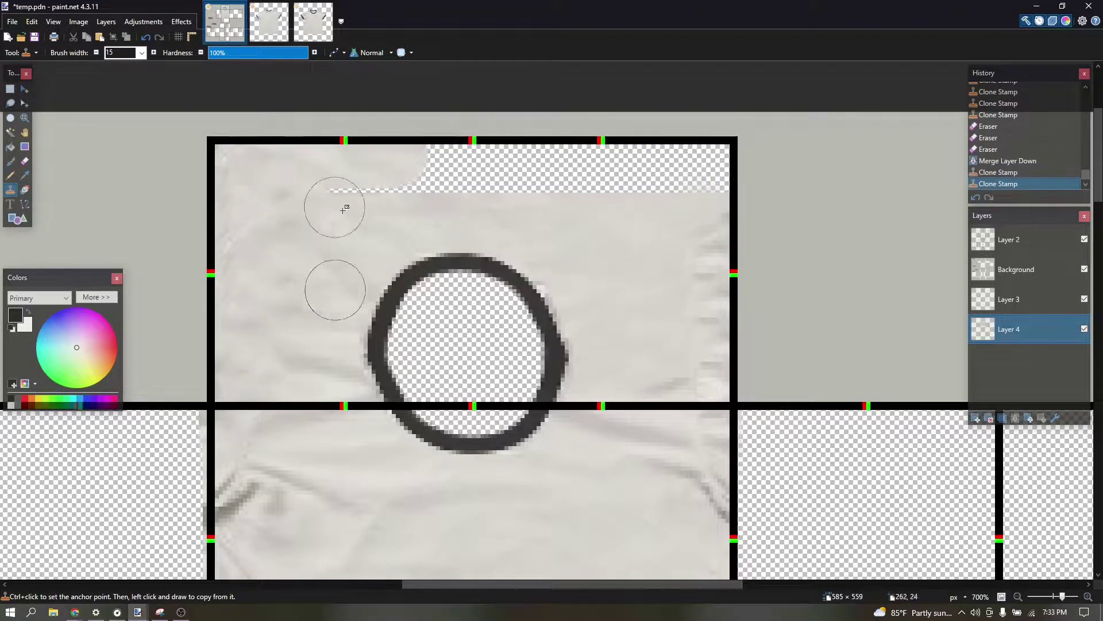
{"action": "left_click_drag", "start_coordinate": [396, 172], "coordinate": [569, 169]}
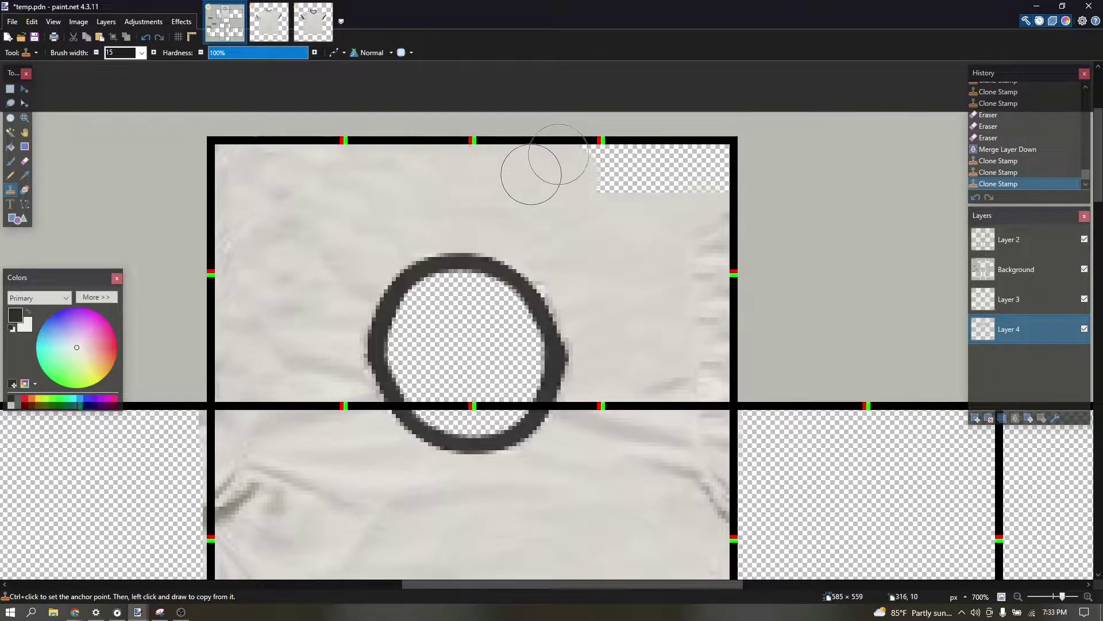
{"action": "mouse_move", "coordinate": [476, 174]}
{"action": "left_mouse_down"}
{"action": "mouse_move", "coordinate": [609, 173]}
{"action": "mouse_move", "coordinate": [658, 208]}
{"action": "left_mouse_up"}
{"action": "left_click_drag", "start_coordinate": [721, 290], "coordinate": [709, 161]}
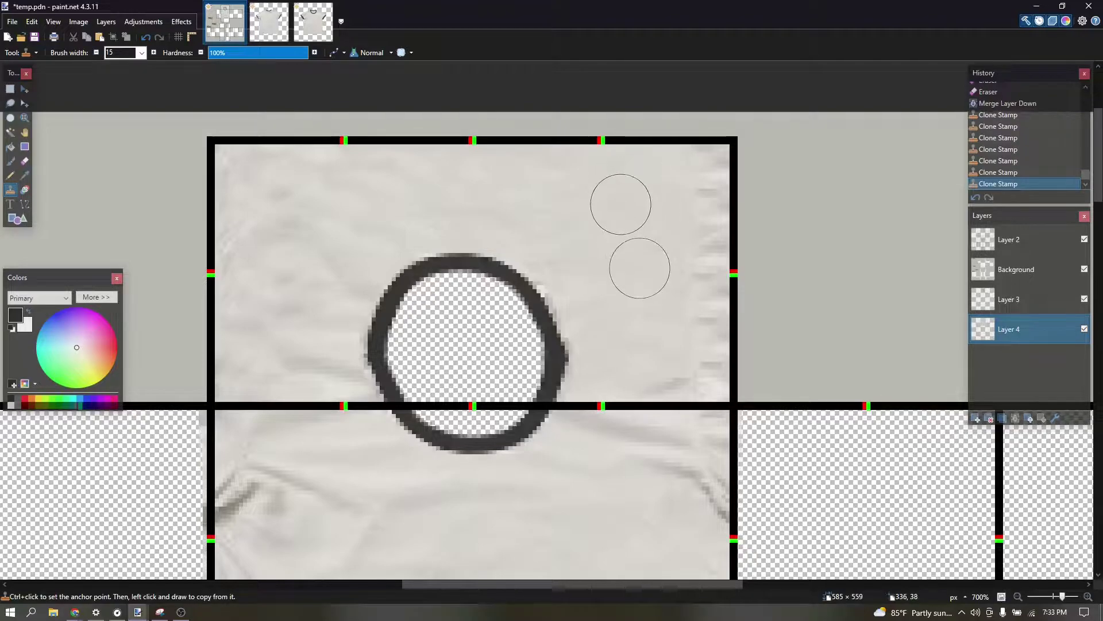
Step: Copy the right-hand strip of the front shirt body, about 50 × 137 px, and paste it on Layer 4
{"action": "scroll", "coordinate": [639, 264], "scroll_direction": "down", "scroll_amount": 5}
{"action": "scroll", "coordinate": [330, 175], "scroll_direction": "up", "scroll_amount": 5}
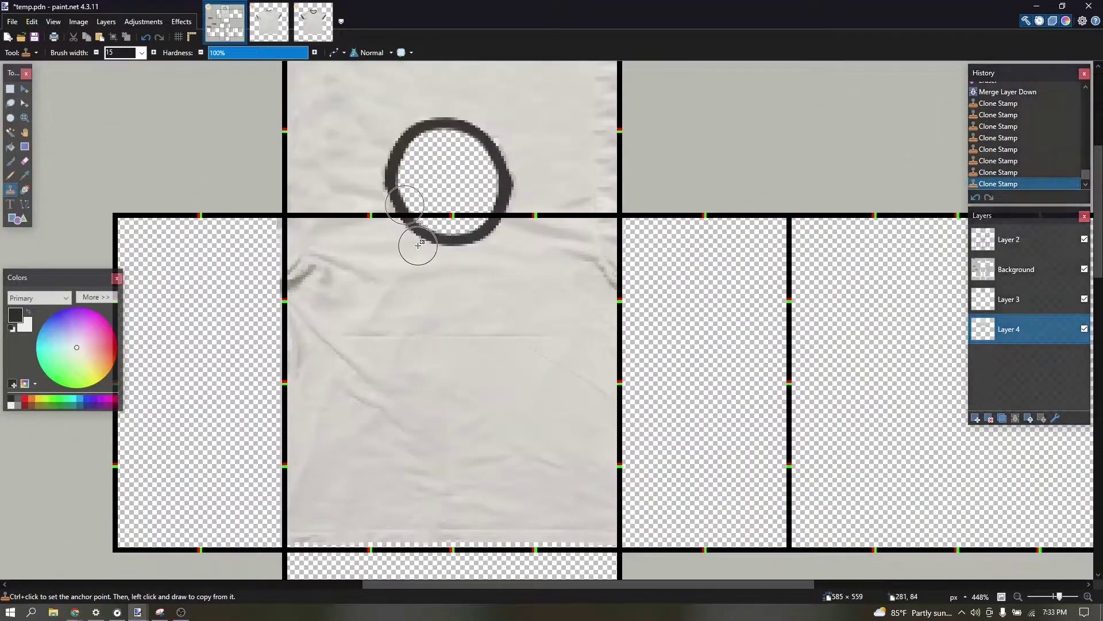
{"action": "scroll", "coordinate": [310, 255], "scroll_direction": "down", "scroll_amount": 3}
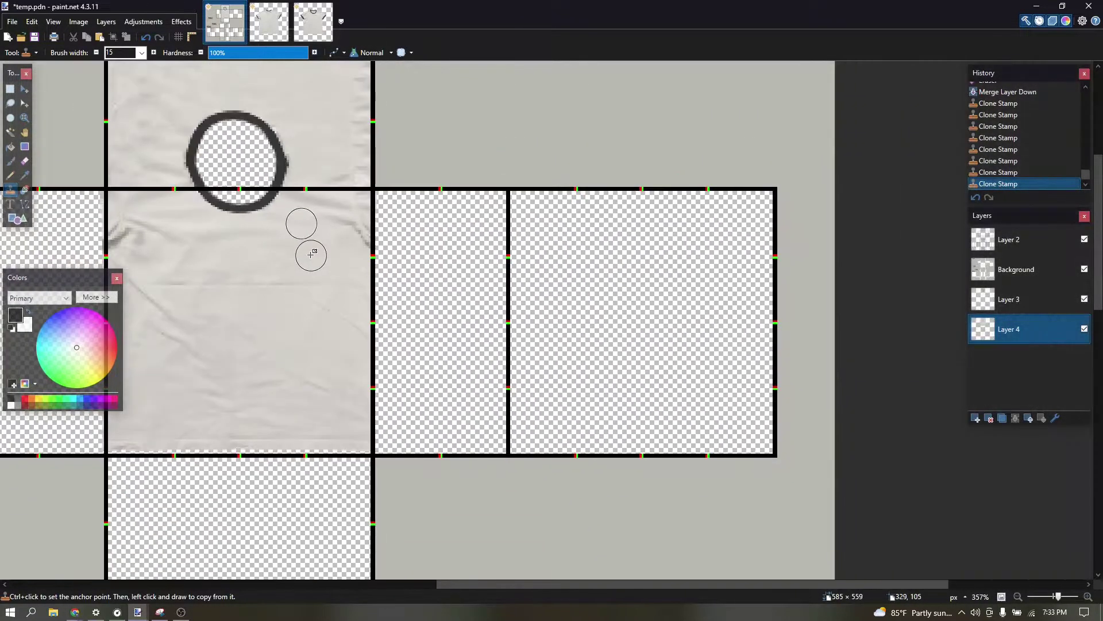
{"action": "left_click", "coordinate": [10, 88]}
{"action": "scroll", "coordinate": [274, 175], "scroll_direction": "up", "scroll_amount": 1}
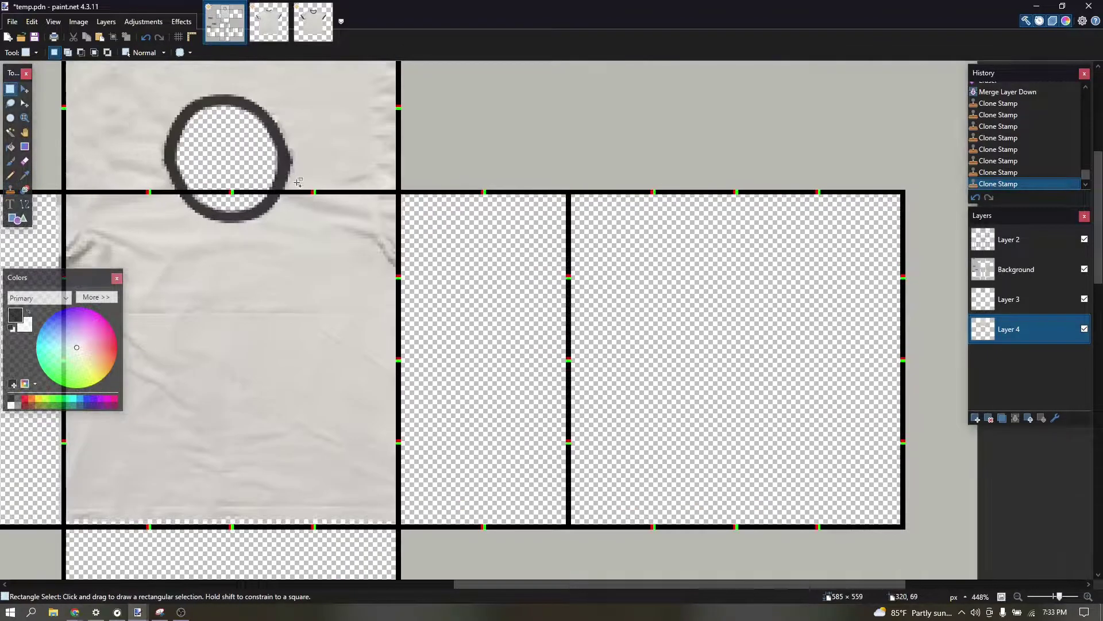
{"action": "scroll", "coordinate": [292, 209], "scroll_direction": "up", "scroll_amount": 2}
{"action": "left_click_drag", "start_coordinate": [257, 176], "coordinate": [451, 372]}
{"action": "scroll", "coordinate": [449, 349], "scroll_direction": "down", "scroll_amount": 3}
{"action": "key", "text": "ctrl+v"}
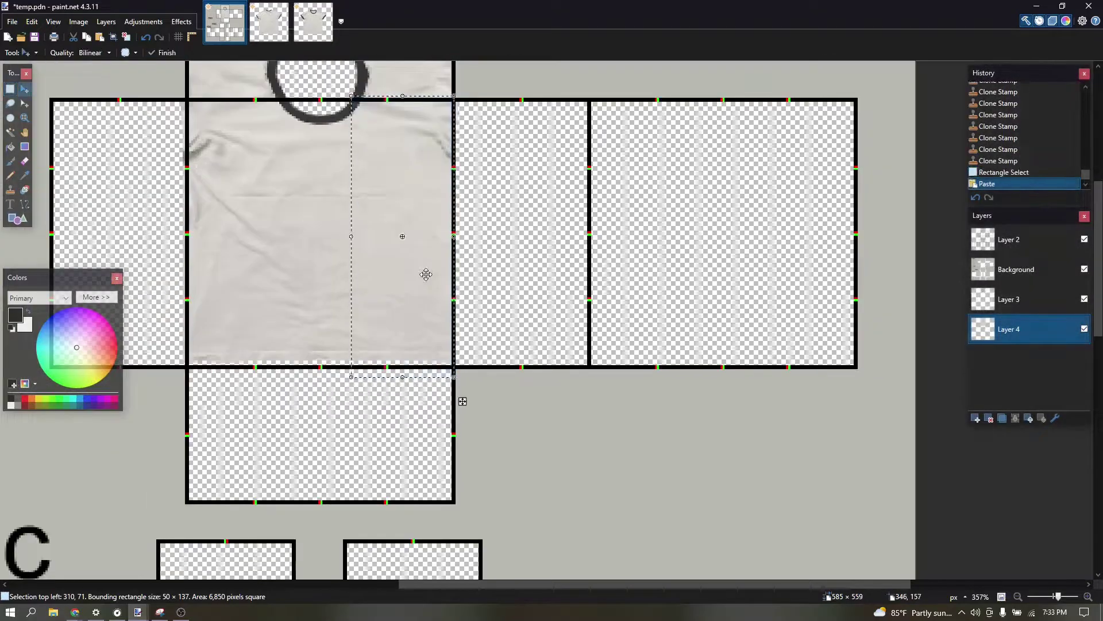
Step: Move the pasted strip 50 px right onto the adjoining side torso panel and flip it horizontally
{"action": "scroll", "coordinate": [526, 277], "scroll_direction": "up", "scroll_amount": 3}
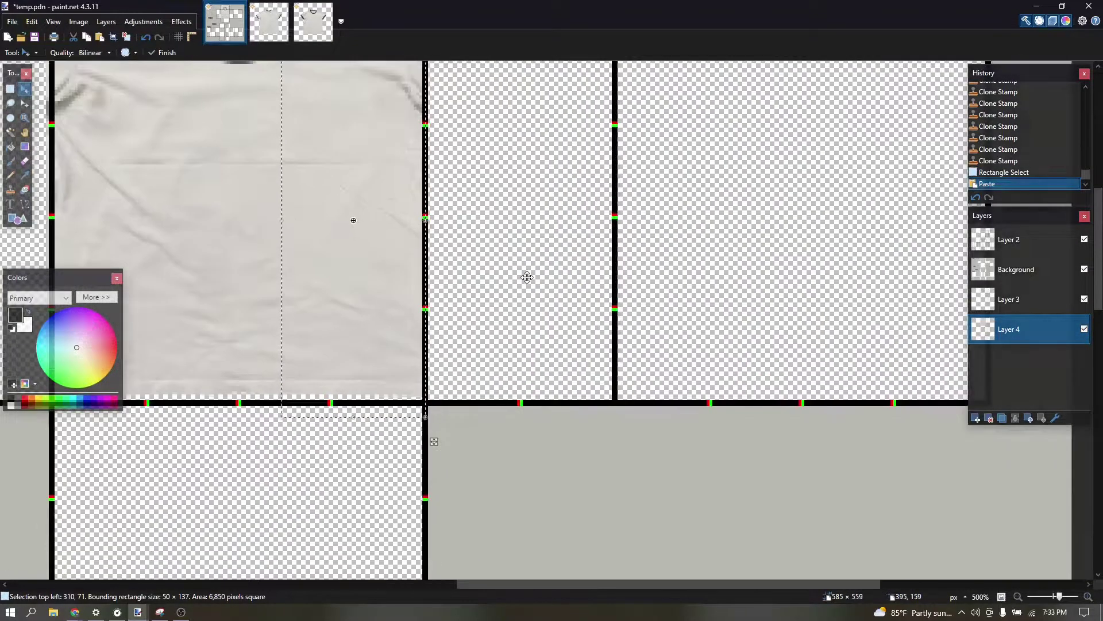
{"action": "scroll", "coordinate": [527, 277], "scroll_direction": "down", "scroll_amount": 1}
{"action": "key", "text": "ctrl+Right"}
{"action": "key", "text": "ctrl+Right"}
{"action": "key", "text": "ctrl+Right"}
{"action": "key", "text": "ctrl+Right"}
{"action": "key", "text": "ctrl+Right"}
{"action": "key", "text": "ctrl+Right"}
{"action": "key", "text": "Left"}
{"action": "key", "text": "Left"}
{"action": "key", "text": "Left"}
{"action": "key", "text": "Left"}
{"action": "key", "text": "Left"}
{"action": "key", "text": "Left"}
{"action": "key", "text": "Left"}
{"action": "key", "text": "Left"}
{"action": "key", "text": "Left"}
{"action": "key", "text": "Left"}
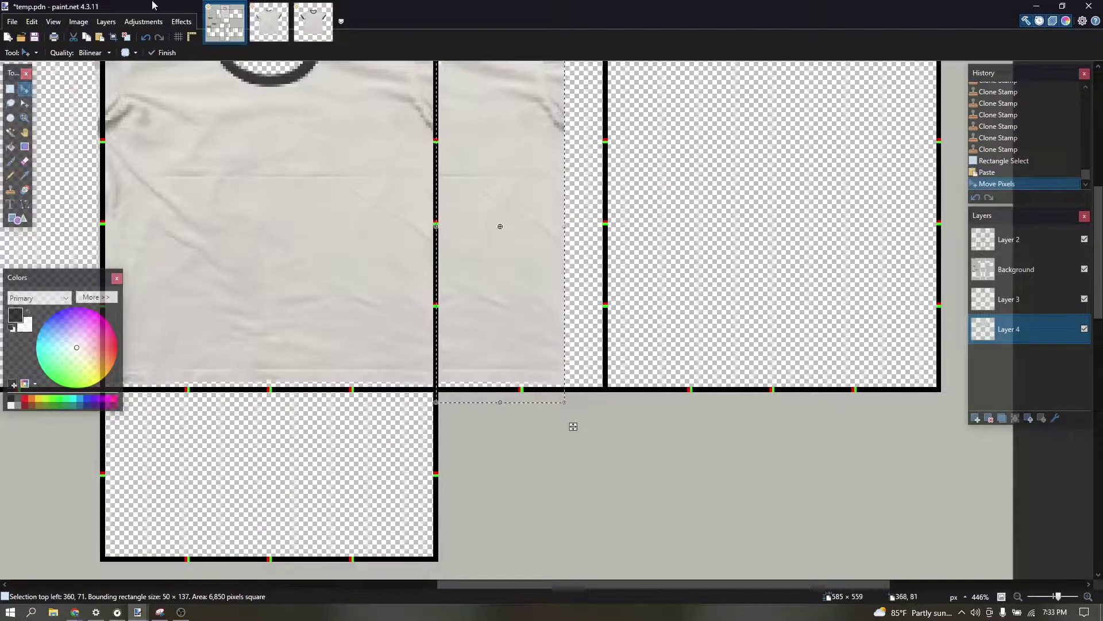
{"action": "left_click", "coordinate": [178, 22]}
{"action": "left_click", "coordinate": [219, 232]}
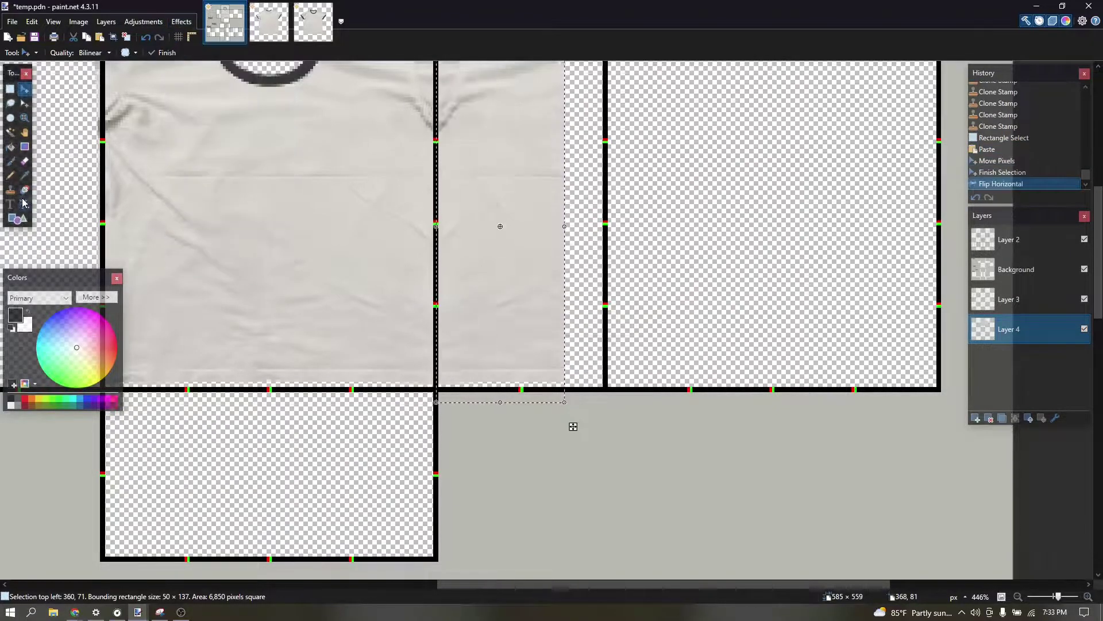
Step: Clone-stamp plain fabric over the creases in the upper part of the side torso panel, at width 15 and 0% hardness
{"action": "left_click", "coordinate": [11, 191]}
{"action": "scroll", "coordinate": [492, 234], "scroll_direction": "up", "scroll_amount": 2}
{"action": "left_click_drag", "start_coordinate": [453, 227], "coordinate": [485, 239]}
{"action": "left_click", "coordinate": [210, 53]}
{"action": "left_click", "coordinate": [265, 75], "text": "ctrl"}
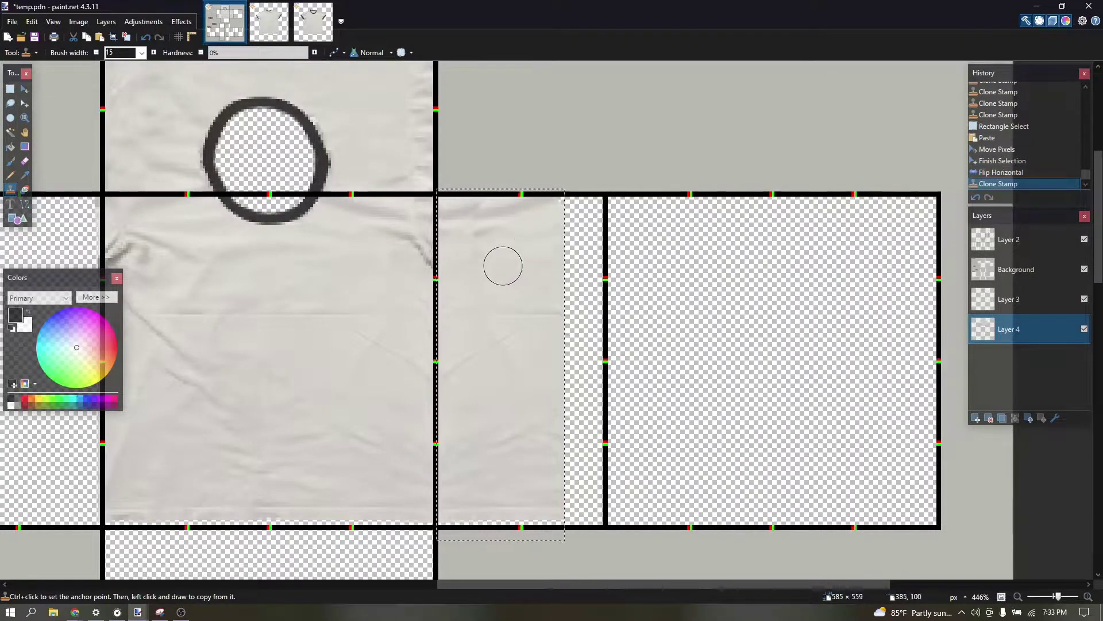
{"action": "left_click_drag", "start_coordinate": [466, 219], "coordinate": [501, 253]}
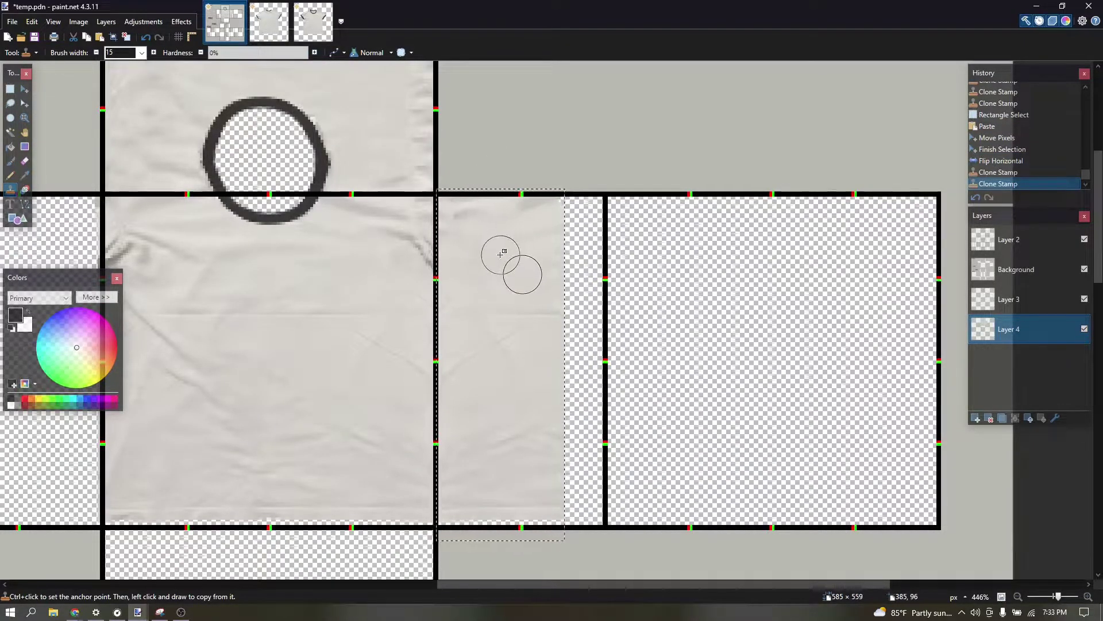
{"action": "left_click_drag", "start_coordinate": [578, 180], "coordinate": [532, 226]}
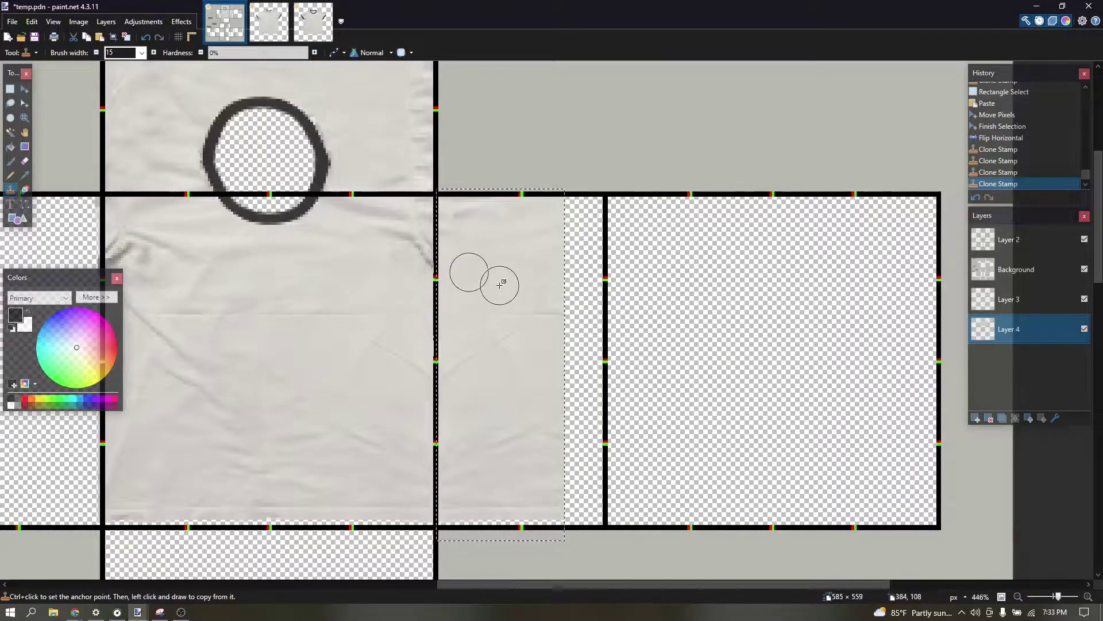
Step: Clone-stamp over the remaining creases in the side torso panel's lower half and along its bottom edge
{"action": "scroll", "coordinate": [506, 218], "scroll_direction": "down", "scroll_amount": 1}
{"action": "scroll", "coordinate": [524, 434], "scroll_direction": "up", "scroll_amount": 2}
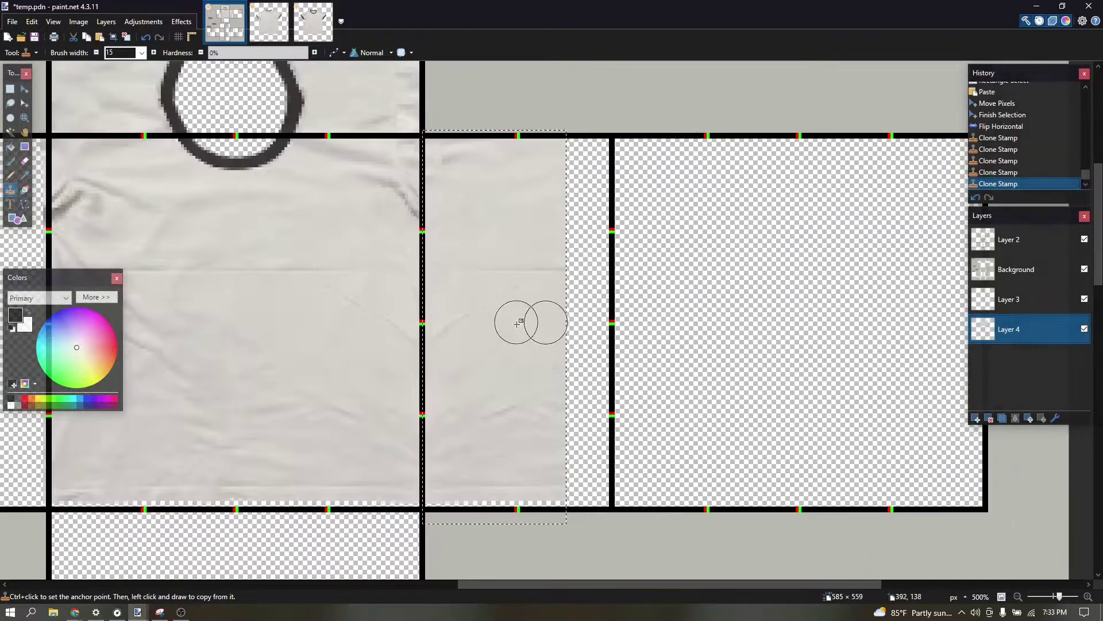
{"action": "left_click", "coordinate": [524, 330], "text": "ctrl"}
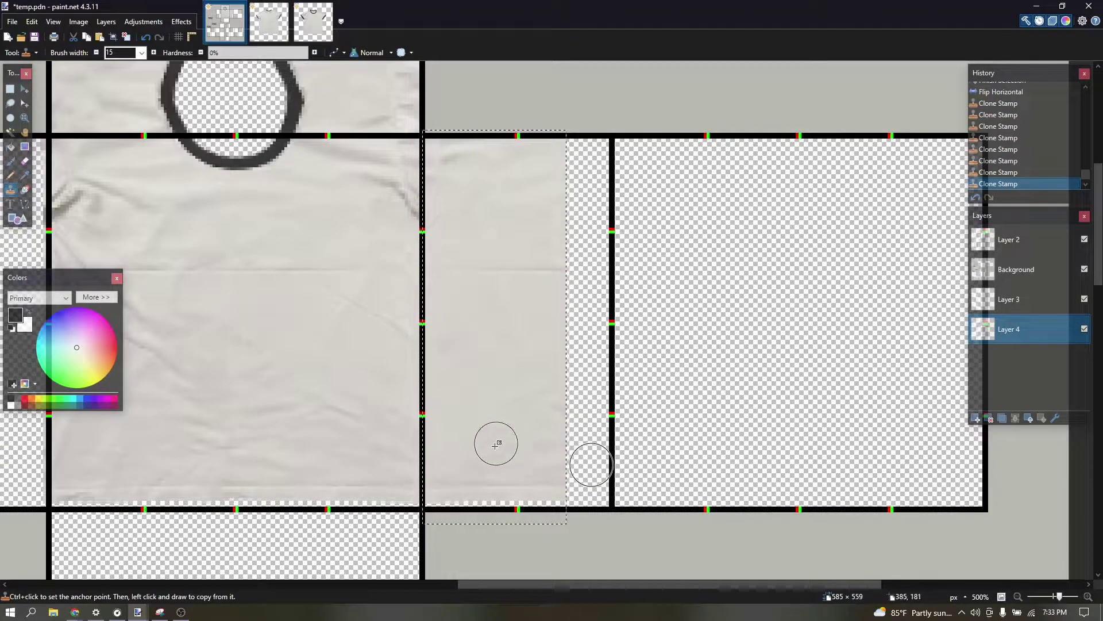
{"action": "key", "text": "ctrl+z"}
{"action": "scroll", "coordinate": [473, 447], "scroll_direction": "up", "scroll_amount": 4}
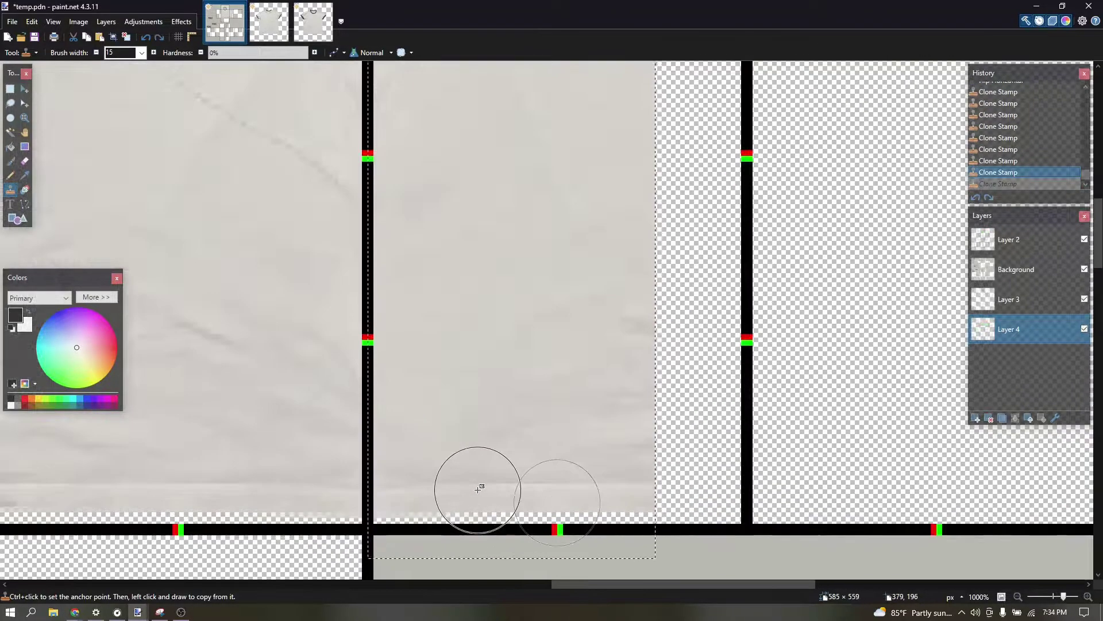
{"action": "left_click_drag", "start_coordinate": [471, 497], "coordinate": [383, 487]}
{"action": "scroll", "coordinate": [383, 487], "scroll_direction": "down", "scroll_amount": 10}
{"action": "scroll", "coordinate": [556, 397], "scroll_direction": "up", "scroll_amount": 5}
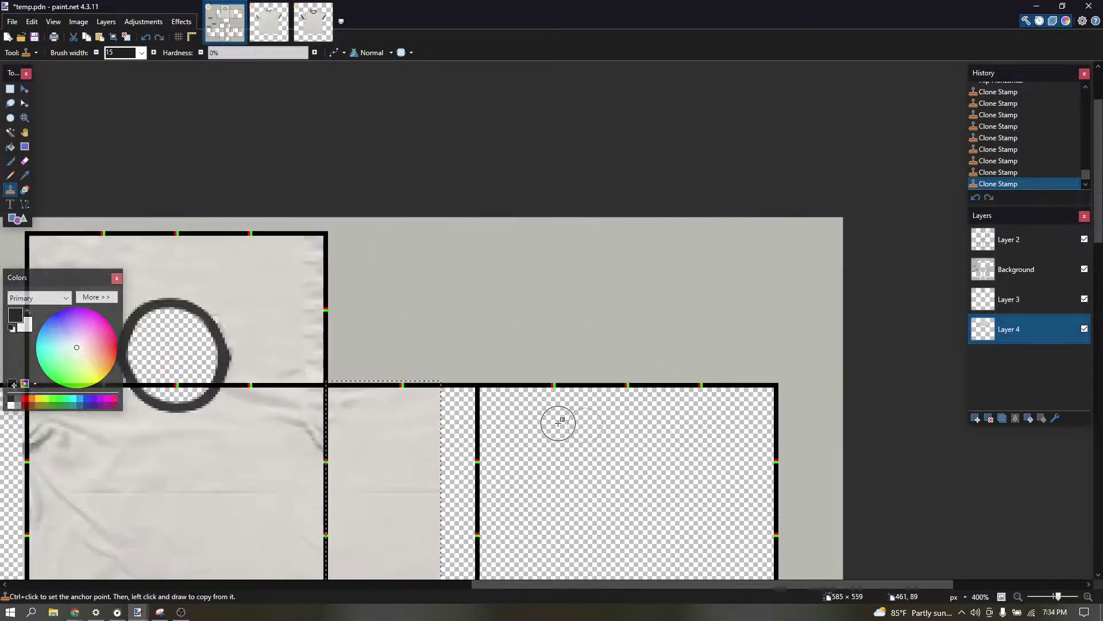
Step: Clear the selection and clone-stamp fabric along the seam between the front and side torso panels
{"action": "left_click", "coordinate": [10, 89]}
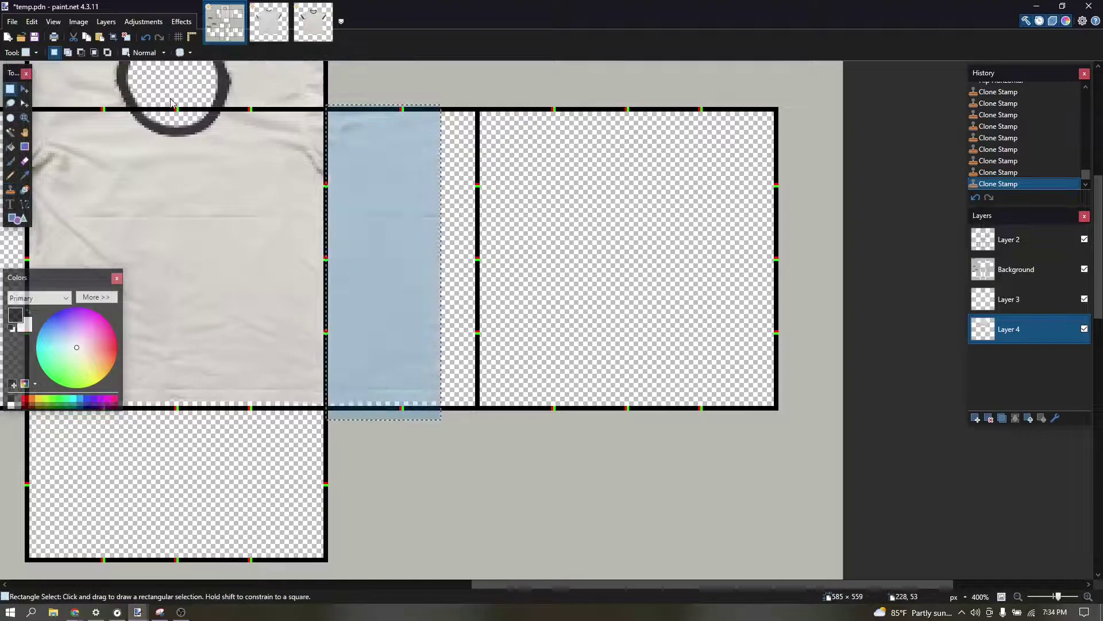
{"action": "scroll", "coordinate": [339, 113], "scroll_direction": "up", "scroll_amount": 5}
{"action": "left_click_drag", "start_coordinate": [321, 104], "coordinate": [374, 344]}
{"action": "key", "text": "ctrl+d"}
{"action": "left_click", "coordinate": [10, 193]}
{"action": "left_click", "coordinate": [409, 185], "text": "ctrl"}
{"action": "left_click", "coordinate": [413, 113]}
{"action": "scroll", "coordinate": [349, 164], "scroll_direction": "down", "scroll_amount": 8}
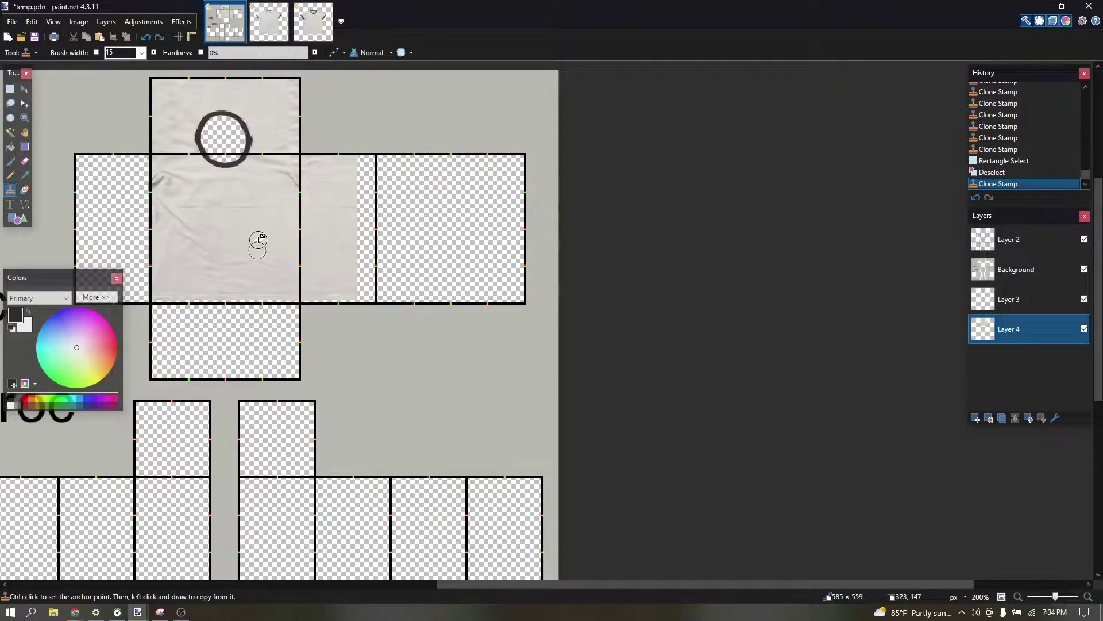
{"action": "scroll", "coordinate": [285, 215], "scroll_direction": "up", "scroll_amount": 8}
{"action": "mouse_move", "coordinate": [311, 247]}
{"action": "left_mouse_down"}
{"action": "mouse_move", "coordinate": [335, 338]}
{"action": "mouse_move", "coordinate": [309, 289]}
{"action": "left_mouse_up"}
{"action": "scroll", "coordinate": [310, 289], "scroll_direction": "down", "scroll_amount": 6}
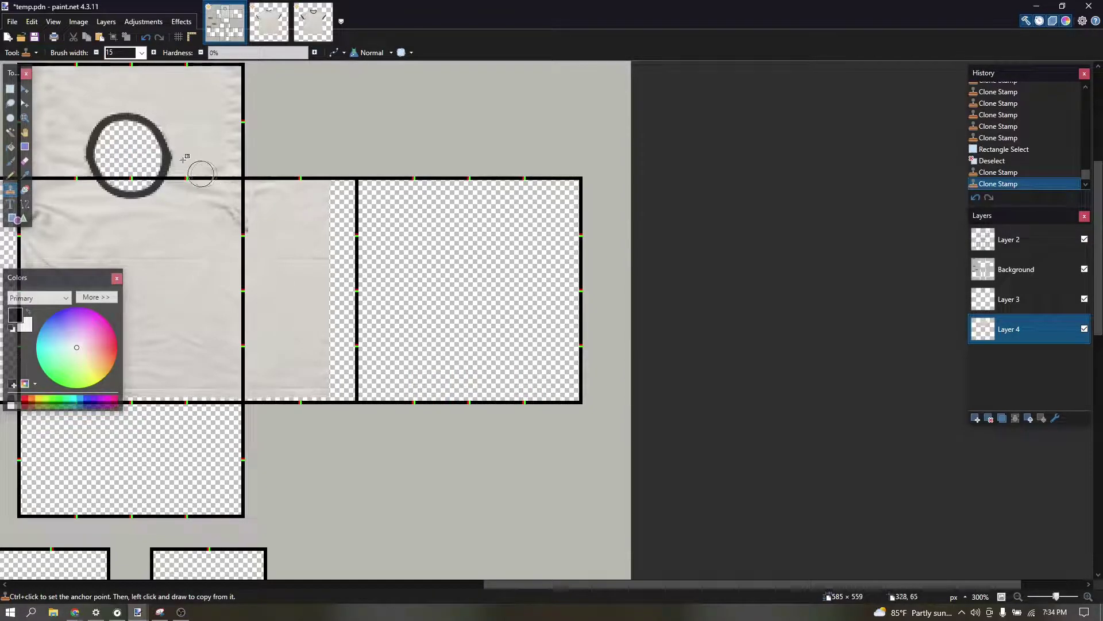
Step: Copy a 325 × 405 px area of the back shirt's body and paste it on a new layer in temp.pdn
{"action": "left_click", "coordinate": [259, 32]}
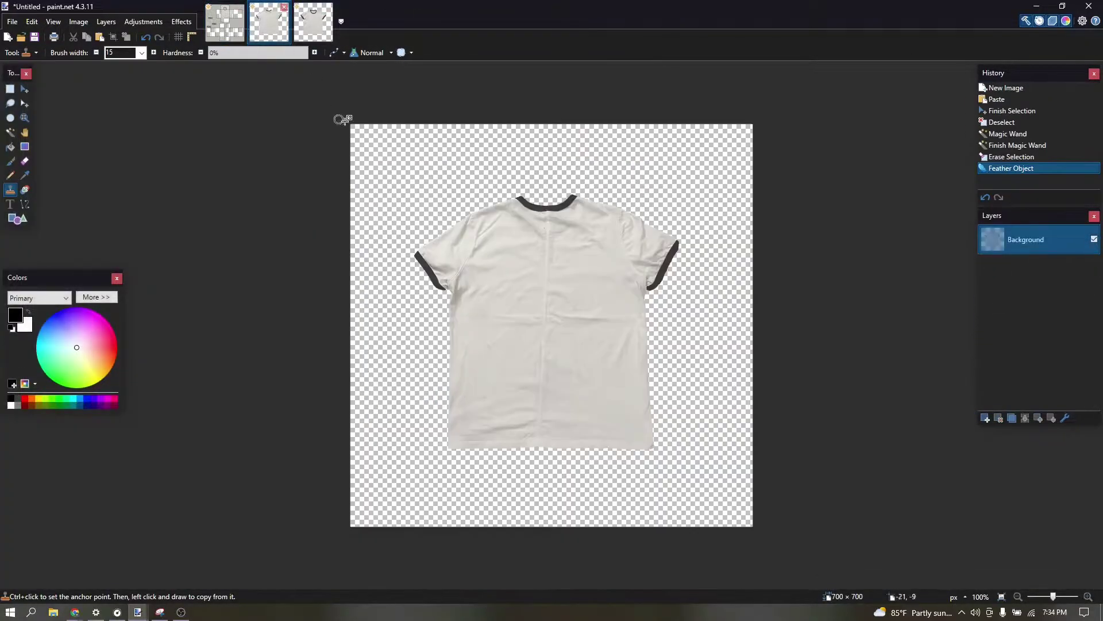
{"action": "left_click", "coordinate": [15, 92]}
{"action": "scroll", "coordinate": [646, 236], "scroll_direction": "up", "scroll_amount": 4}
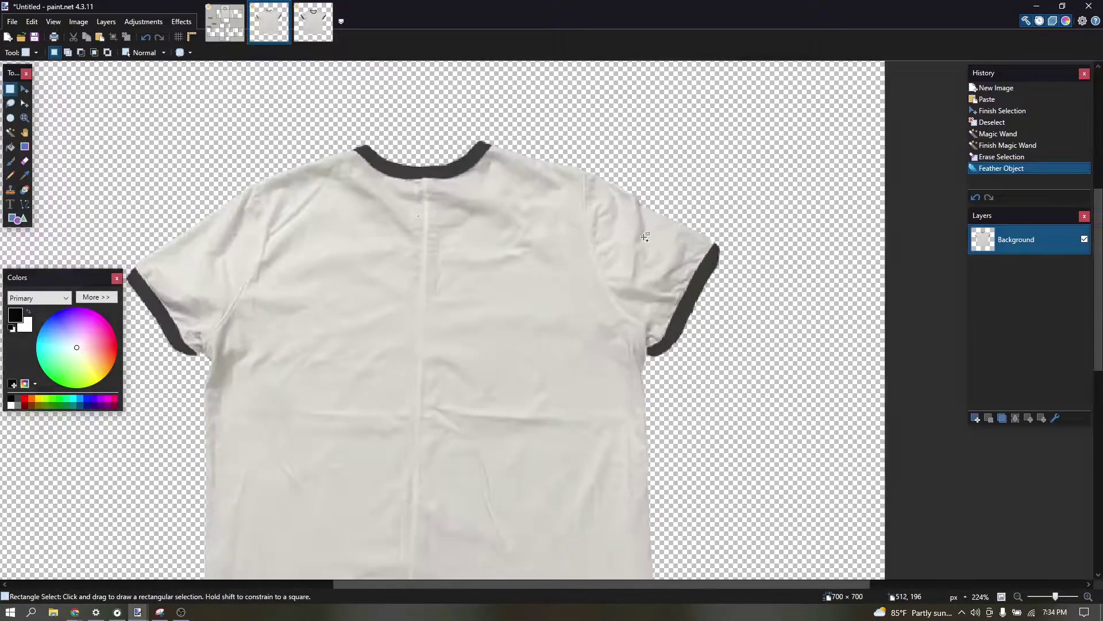
{"action": "mouse_move", "coordinate": [634, 200]}
{"action": "left_mouse_down"}
{"action": "mouse_move", "coordinate": [469, 395]}
{"action": "mouse_move", "coordinate": [360, 393]}
{"action": "mouse_move", "coordinate": [229, 419]}
{"action": "mouse_move", "coordinate": [216, 443]}
{"action": "left_mouse_up"}
{"action": "scroll", "coordinate": [231, 419], "scroll_direction": "down", "scroll_amount": 4}
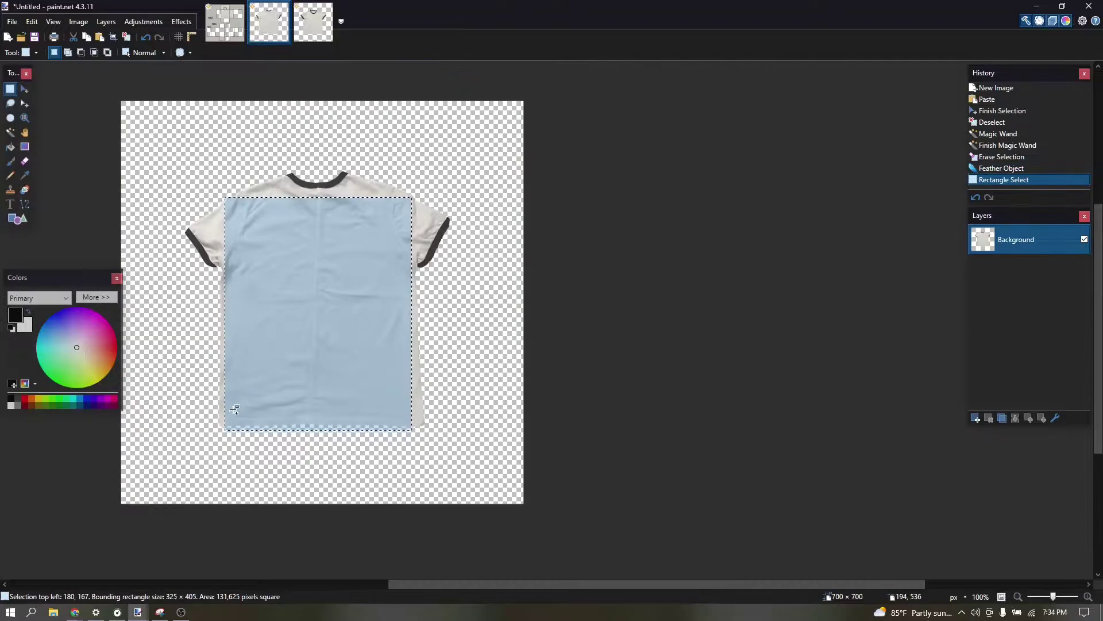
{"action": "left_click", "coordinate": [235, 33]}
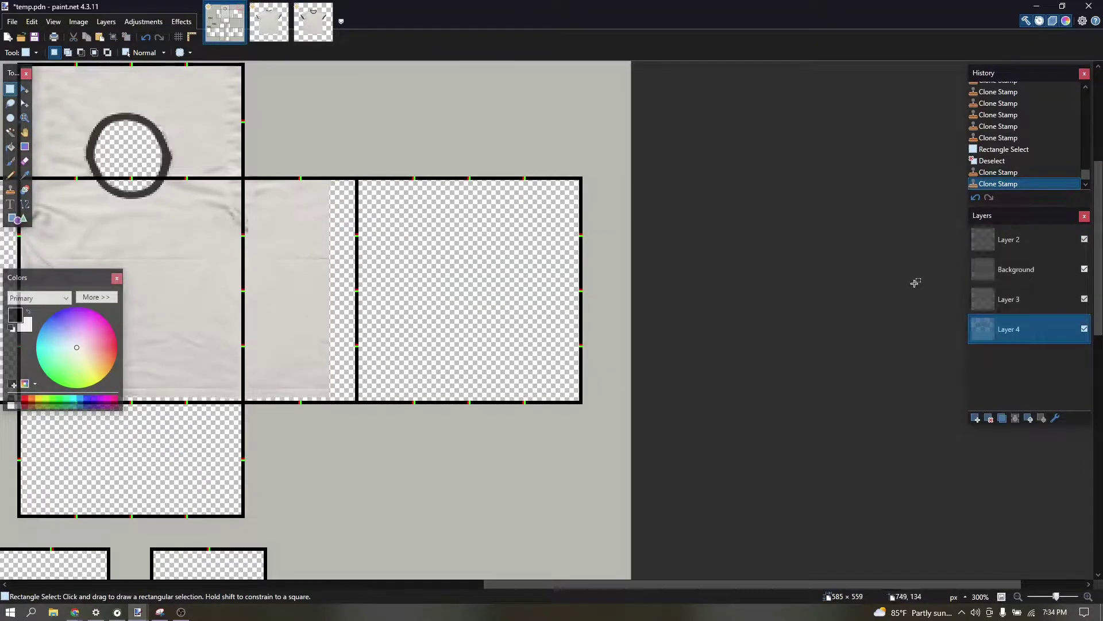
{"action": "left_click", "coordinate": [976, 420]}
{"action": "key", "text": "ctrl+v"}
{"action": "scroll", "coordinate": [444, 329], "scroll_direction": "down", "scroll_amount": 4}
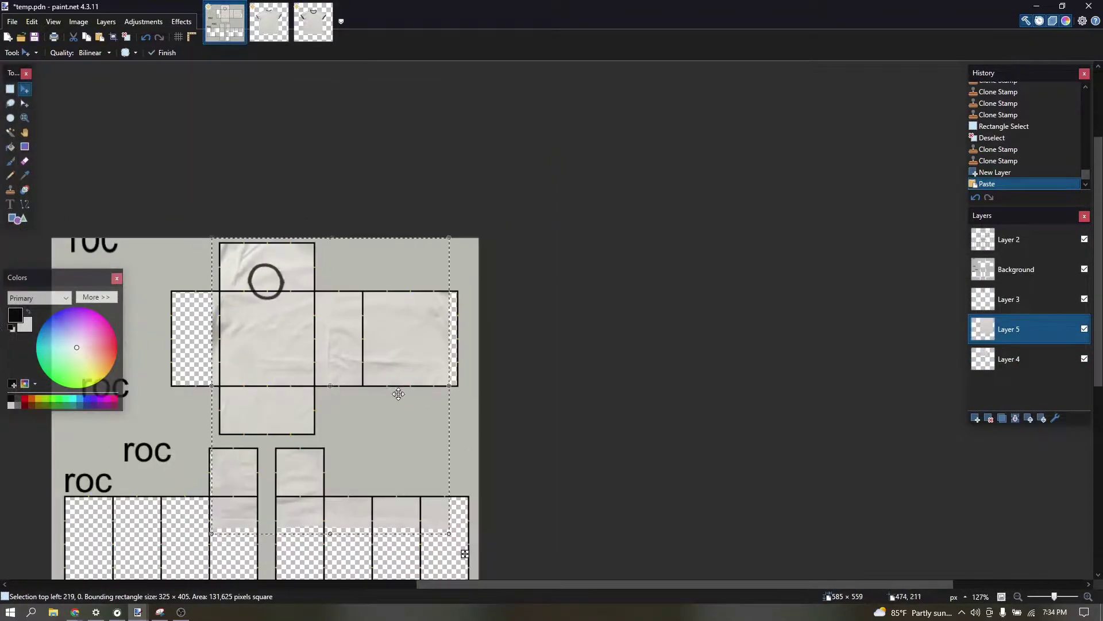
Step: Move and scale the pasted back fabric to fit the back torso panel, then deselect it
{"action": "left_click_drag", "start_coordinate": [444, 329], "coordinate": [465, 278]}
{"action": "scroll", "coordinate": [499, 167], "scroll_direction": "up", "scroll_amount": 2}
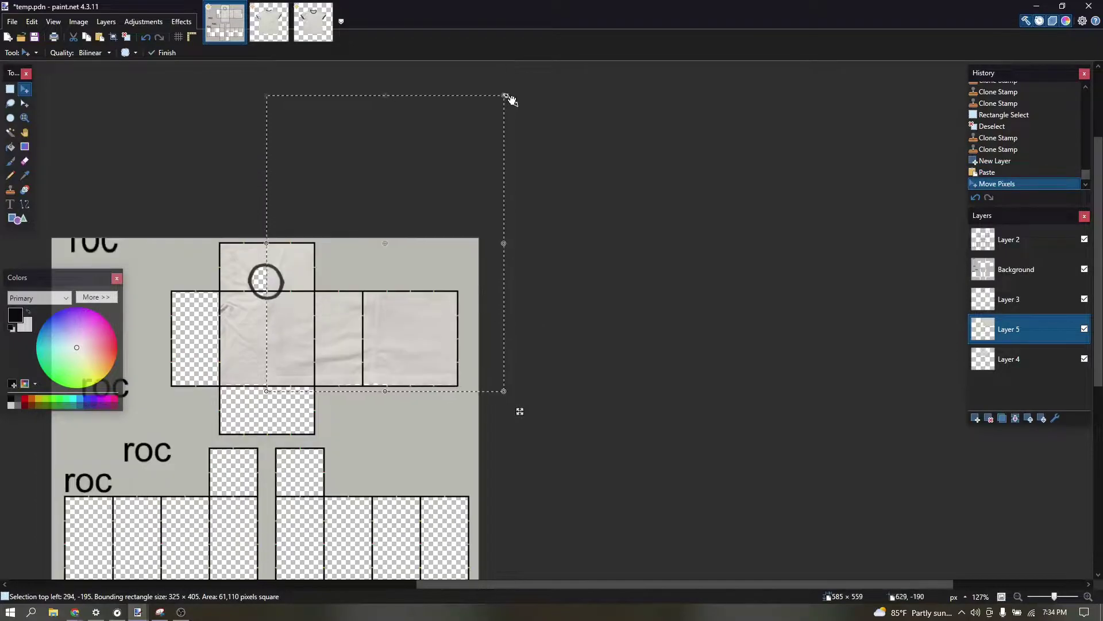
{"action": "left_click_drag", "start_coordinate": [506, 95], "coordinate": [542, 272]}
{"action": "scroll", "coordinate": [441, 298], "scroll_direction": "up", "scroll_amount": 4}
{"action": "scroll", "coordinate": [532, 270], "scroll_direction": "down", "scroll_amount": 1}
{"action": "scroll", "coordinate": [532, 270], "scroll_direction": "down", "scroll_amount": 1}
{"action": "left_click_drag", "start_coordinate": [204, 367], "coordinate": [350, 367]}
{"action": "scroll", "coordinate": [508, 351], "scroll_direction": "up", "scroll_amount": 2}
{"action": "left_click_drag", "start_coordinate": [560, 359], "coordinate": [516, 362]}
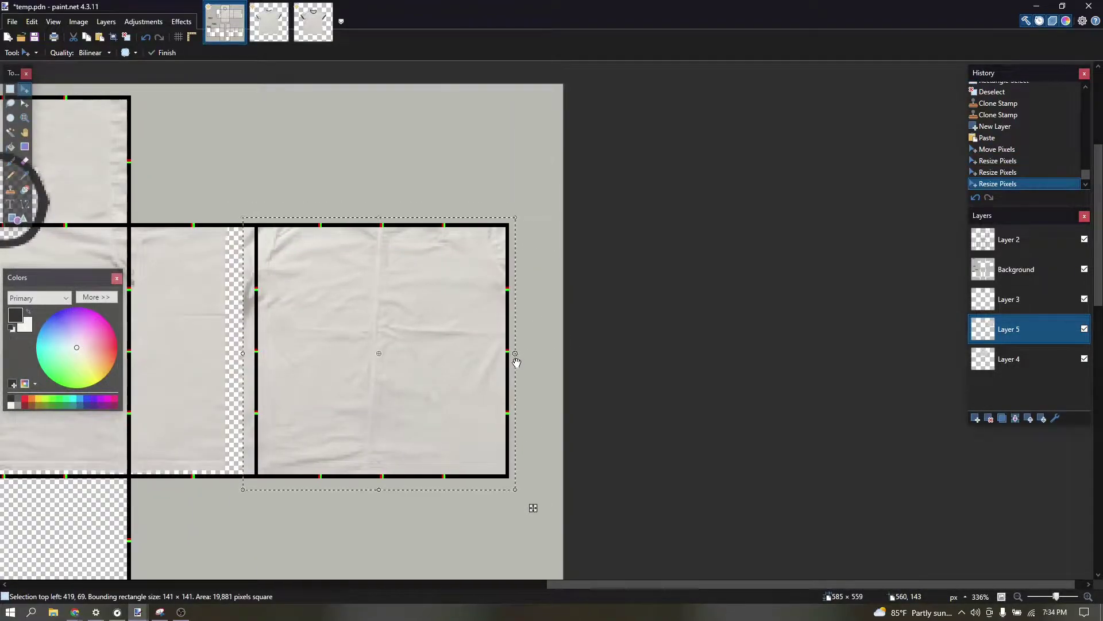
{"action": "left_click_drag", "start_coordinate": [380, 492], "coordinate": [384, 475]}
{"action": "scroll", "coordinate": [384, 473], "scroll_direction": "down", "scroll_amount": 1}
{"action": "scroll", "coordinate": [315, 328], "scroll_direction": "up", "scroll_amount": 3}
{"action": "key", "text": "ctrl+d"}
{"action": "scroll", "coordinate": [319, 326], "scroll_direction": "down", "scroll_amount": 3}
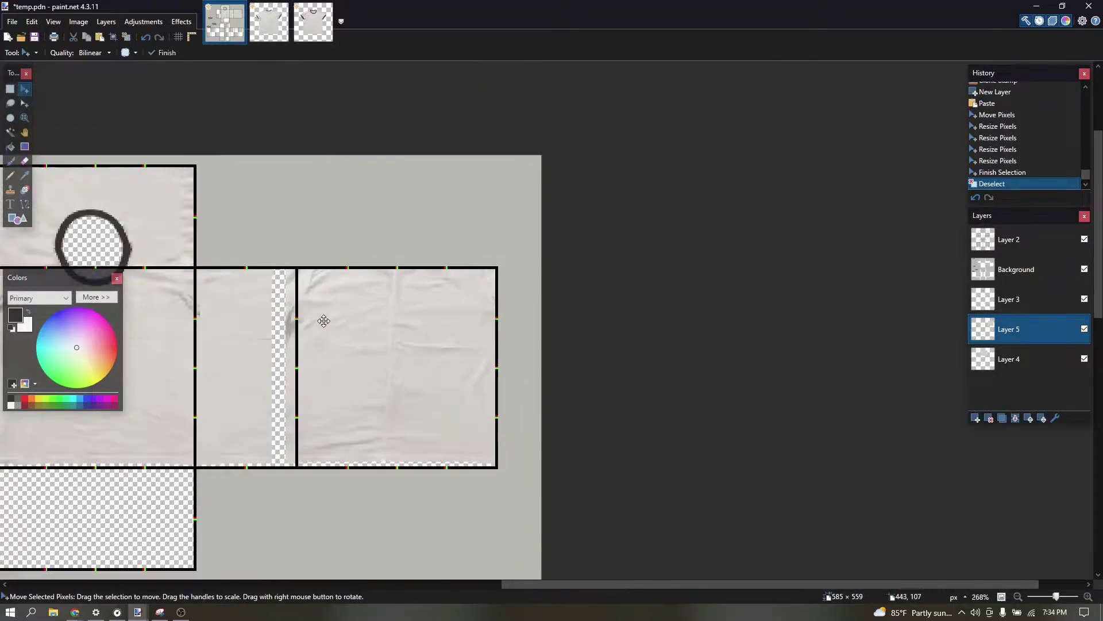
Step: Copy a 132 × 15 px strip from the top of the upper torso panel on Layer 4 and paste it into a new layer
{"action": "scroll", "coordinate": [331, 311], "scroll_direction": "down", "scroll_amount": 3}
{"action": "scroll", "coordinate": [332, 308], "scroll_direction": "down", "scroll_amount": 3, "text": "ctrl"}
{"action": "scroll", "coordinate": [342, 185], "scroll_direction": "up", "scroll_amount": 5, "text": "ctrl"}
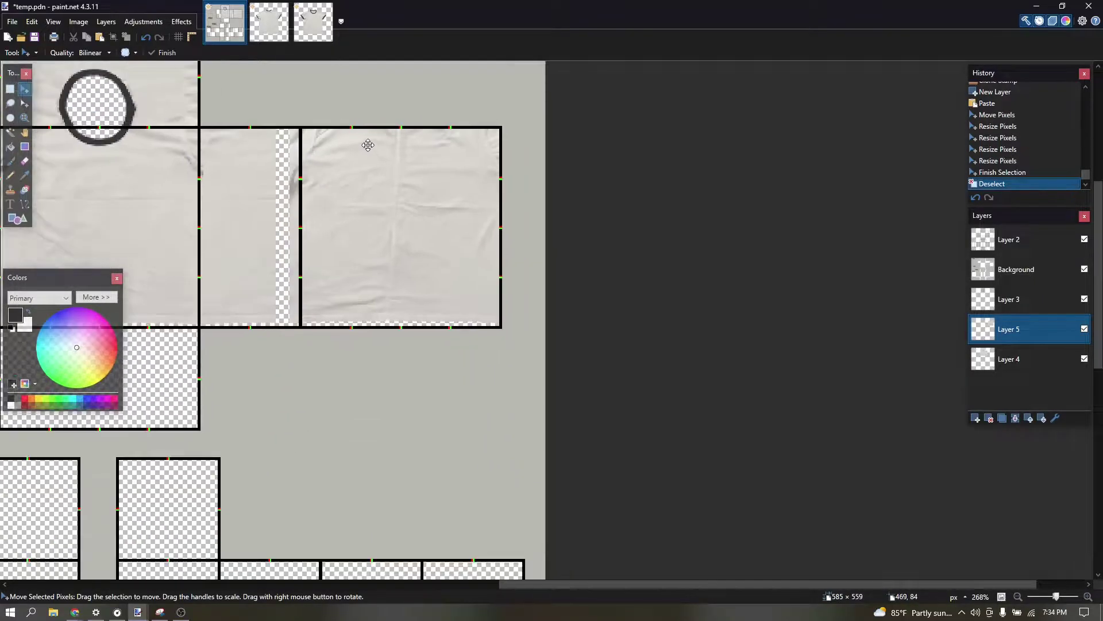
{"action": "scroll", "coordinate": [345, 173], "scroll_direction": "up", "scroll_amount": 3}
{"action": "scroll", "coordinate": [345, 177], "scroll_direction": "left", "scroll_amount": 3}
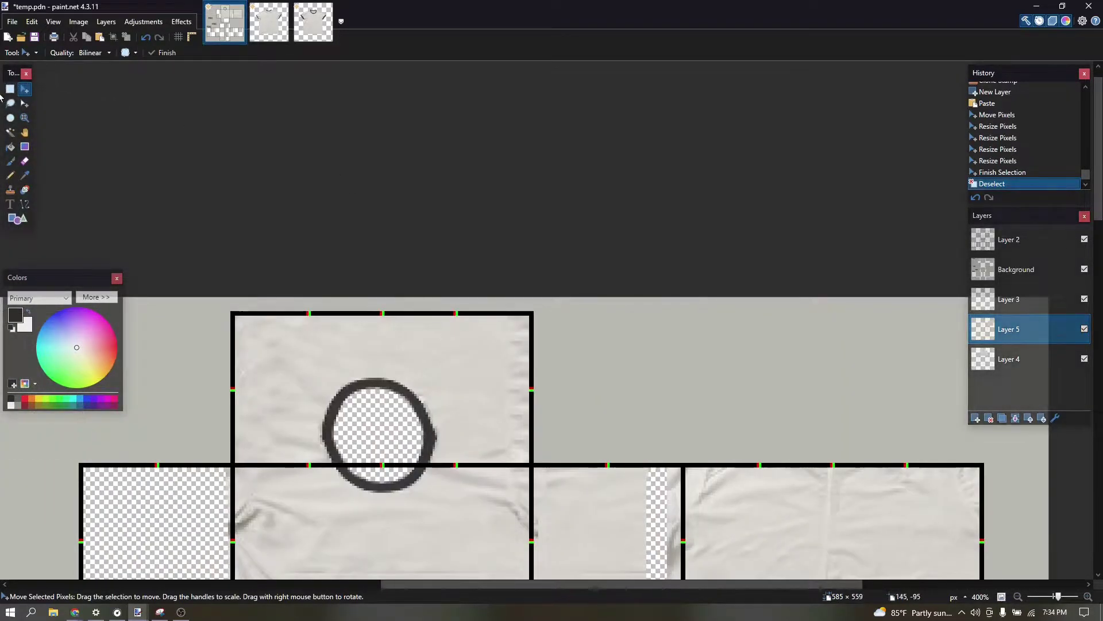
{"action": "left_click", "coordinate": [9, 89]}
{"action": "left_click", "coordinate": [1039, 358]}
{"action": "scroll", "coordinate": [271, 301], "scroll_direction": "up", "scroll_amount": 3, "text": "ctrl"}
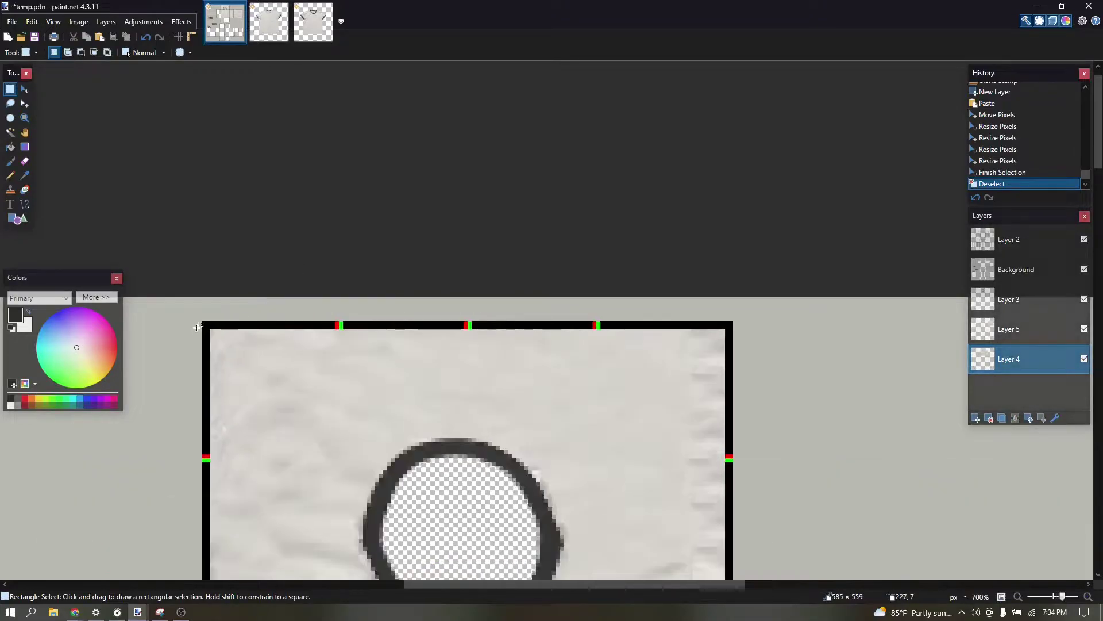
{"action": "left_click_drag", "start_coordinate": [205, 322], "coordinate": [868, 177]}
{"action": "key", "text": "ctrl+shift+v"}
Step: Raise the strip's layer above Layer 5 and position the strip across the top of the back torso panel
{"action": "scroll", "coordinate": [734, 362], "scroll_direction": "right", "scroll_amount": 5}
{"action": "scroll", "coordinate": [678, 339], "scroll_direction": "down", "scroll_amount": 3}
{"action": "scroll", "coordinate": [753, 224], "scroll_direction": "left", "scroll_amount": 2}
{"action": "left_click_drag", "start_coordinate": [999, 366], "coordinate": [1013, 325]}
{"action": "left_click_drag", "start_coordinate": [902, 192], "coordinate": [785, 134]}
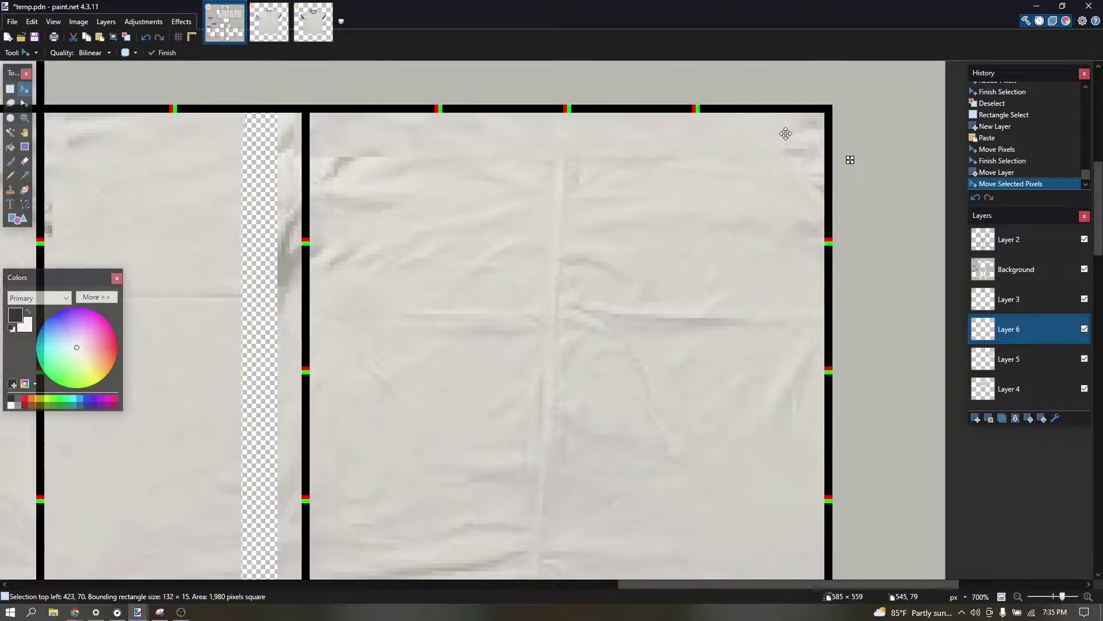
{"action": "left_click", "coordinate": [794, 144]}
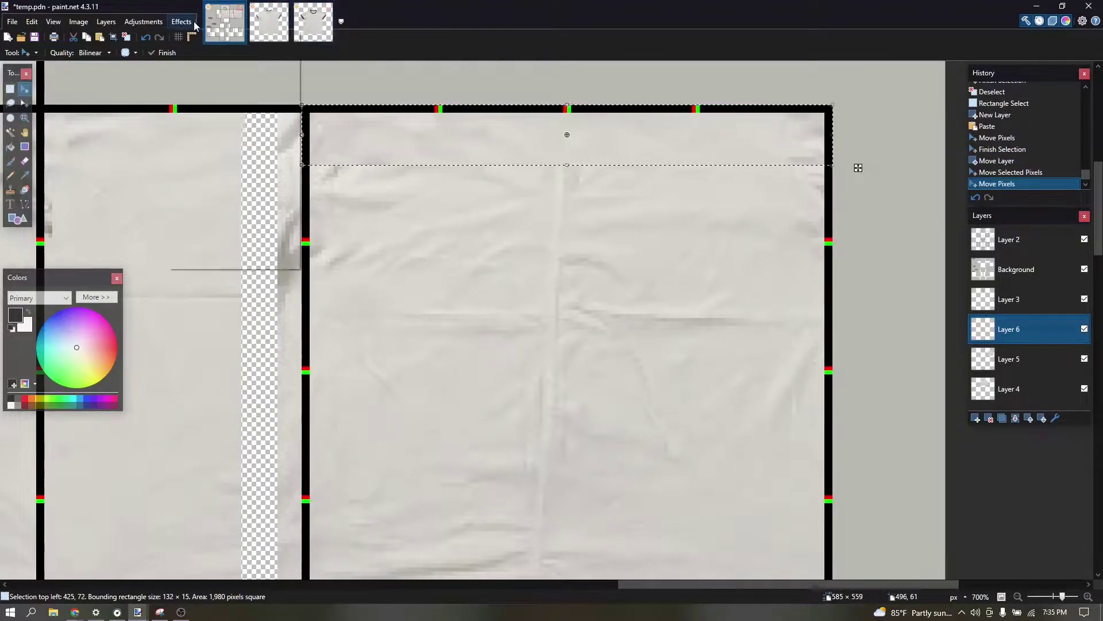
Step: Flip the strip on Layer 6 both horizontally and vertically, then deselect it
{"action": "left_click", "coordinate": [181, 22]}
{"action": "left_click", "coordinate": [208, 233]}
{"action": "left_click", "coordinate": [181, 21]}
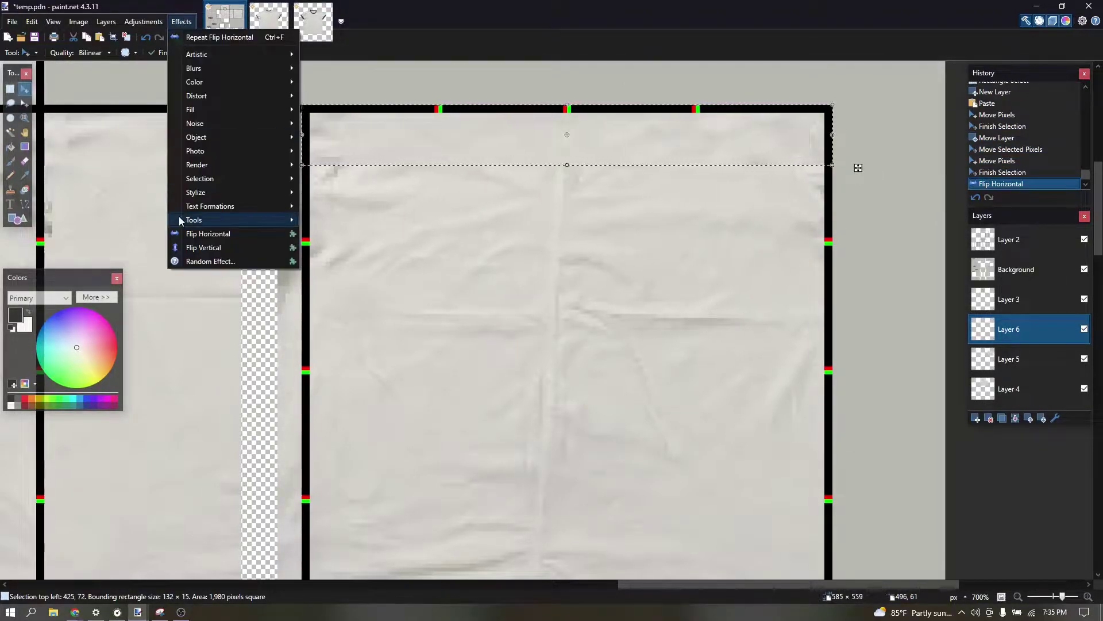
{"action": "left_click", "coordinate": [192, 248]}
{"action": "key", "text": "ctrl+d"}
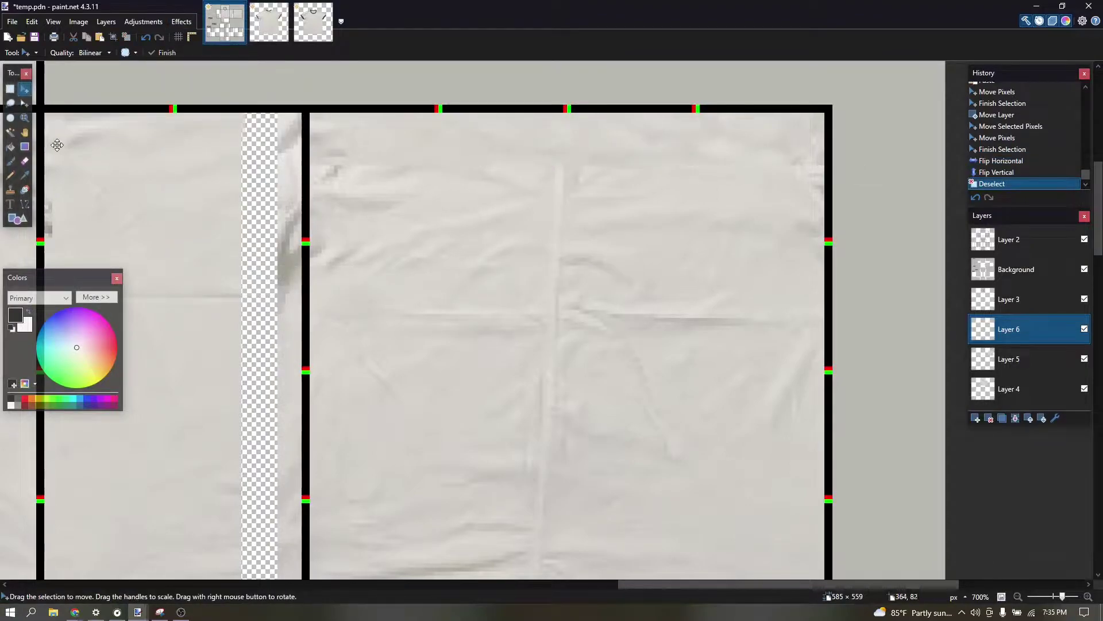
Step: Blend the strip's lower edge into the back fabric with the Eraser at width 15 and 0% hardness
{"action": "left_click", "coordinate": [25, 161]}
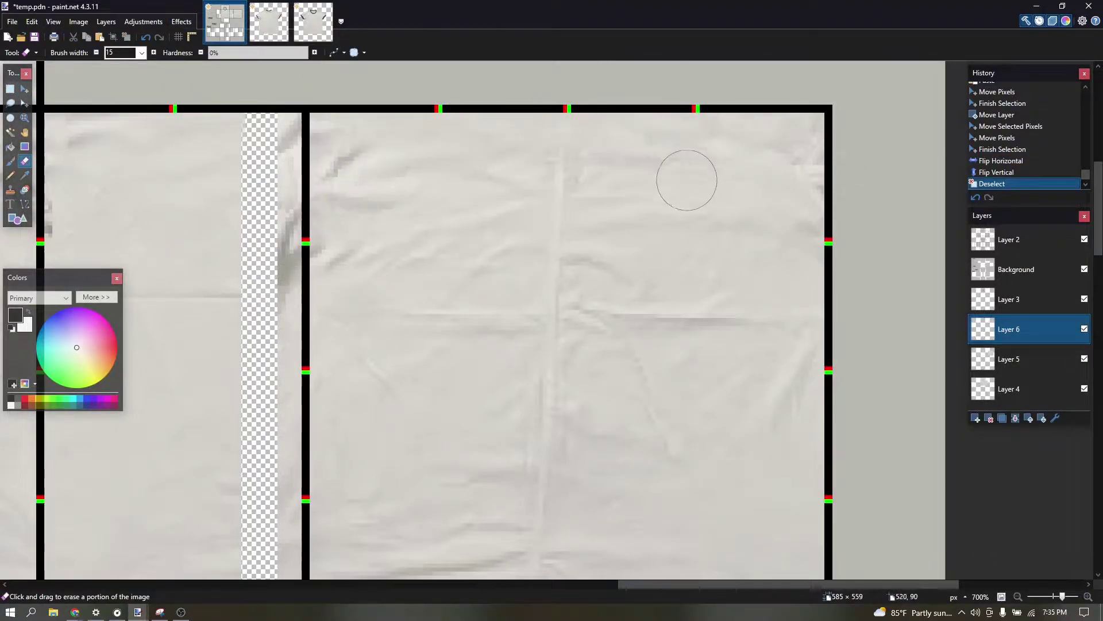
{"action": "left_click", "coordinate": [815, 188]}
{"action": "scroll", "coordinate": [675, 236], "scroll_direction": "down", "scroll_amount": 6}
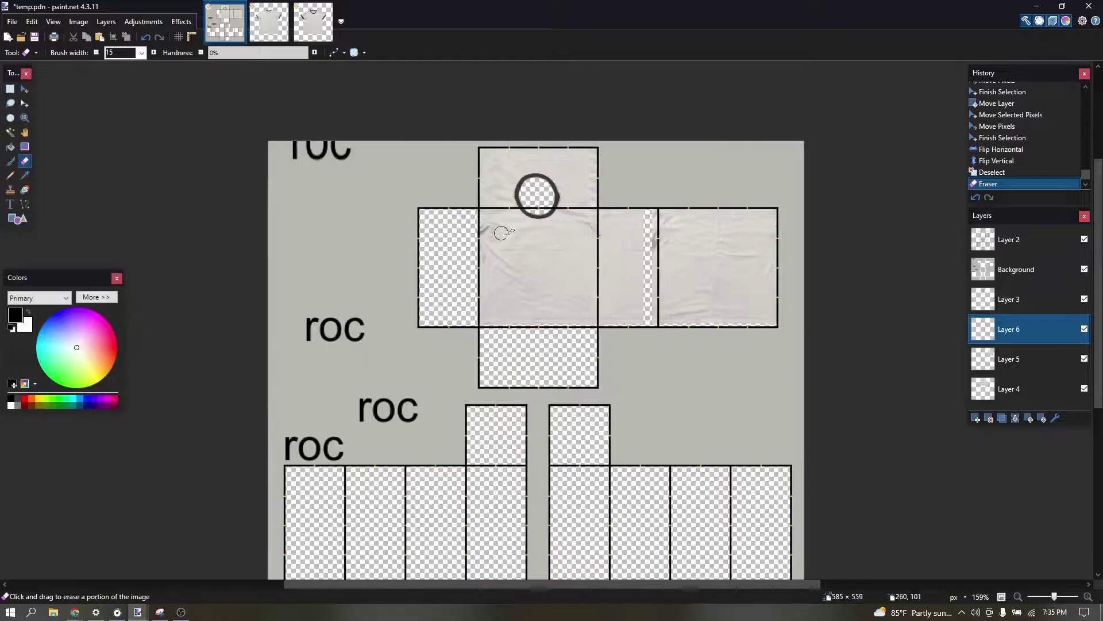
Step: Clone-stamp fabric on Layer 4 down the empty gap between the side panel's fabric and the back torso panel
{"action": "scroll", "coordinate": [661, 258], "scroll_direction": "up", "scroll_amount": 2}
{"action": "scroll", "coordinate": [716, 251], "scroll_direction": "up", "scroll_amount": 2}
{"action": "left_click", "coordinate": [1009, 362]}
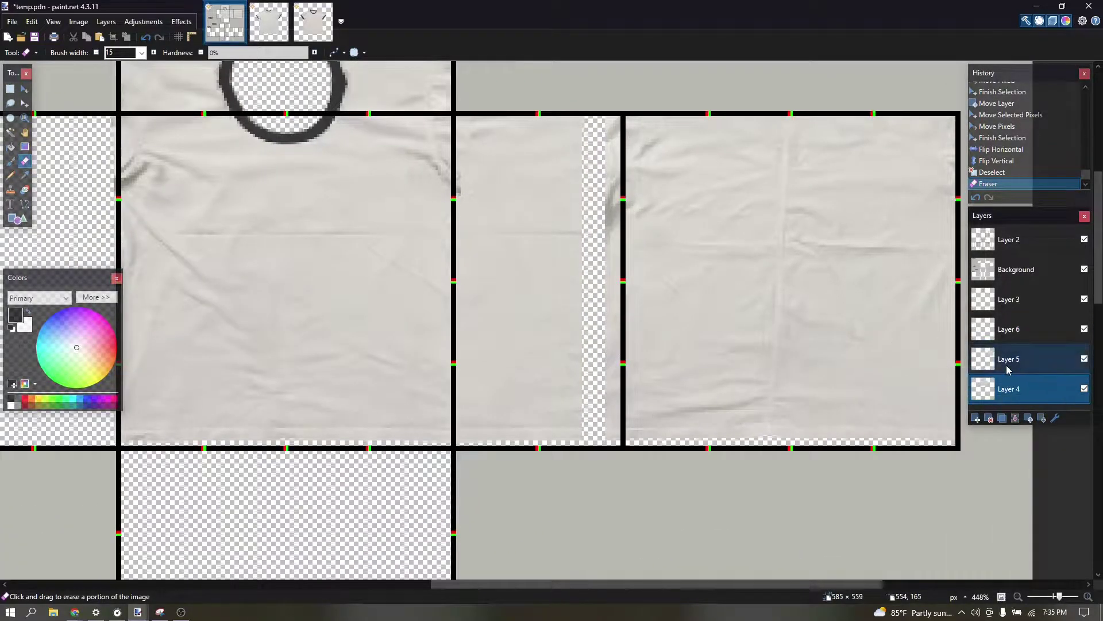
{"action": "left_click", "coordinate": [1009, 388]}
{"action": "left_click", "coordinate": [12, 192]}
{"action": "scroll", "coordinate": [506, 202], "scroll_direction": "right", "scroll_amount": 1}
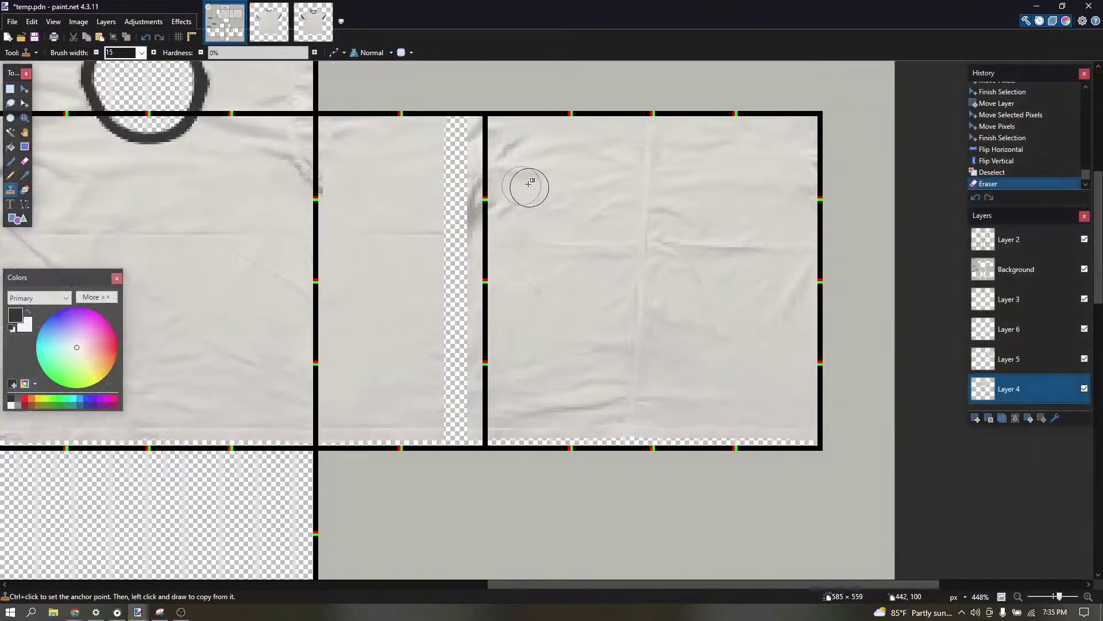
{"action": "scroll", "coordinate": [467, 128], "scroll_direction": "up", "scroll_amount": 2}
{"action": "left_click", "coordinate": [391, 115], "text": "ctrl"}
{"action": "left_click_drag", "start_coordinate": [436, 115], "coordinate": [455, 263]}
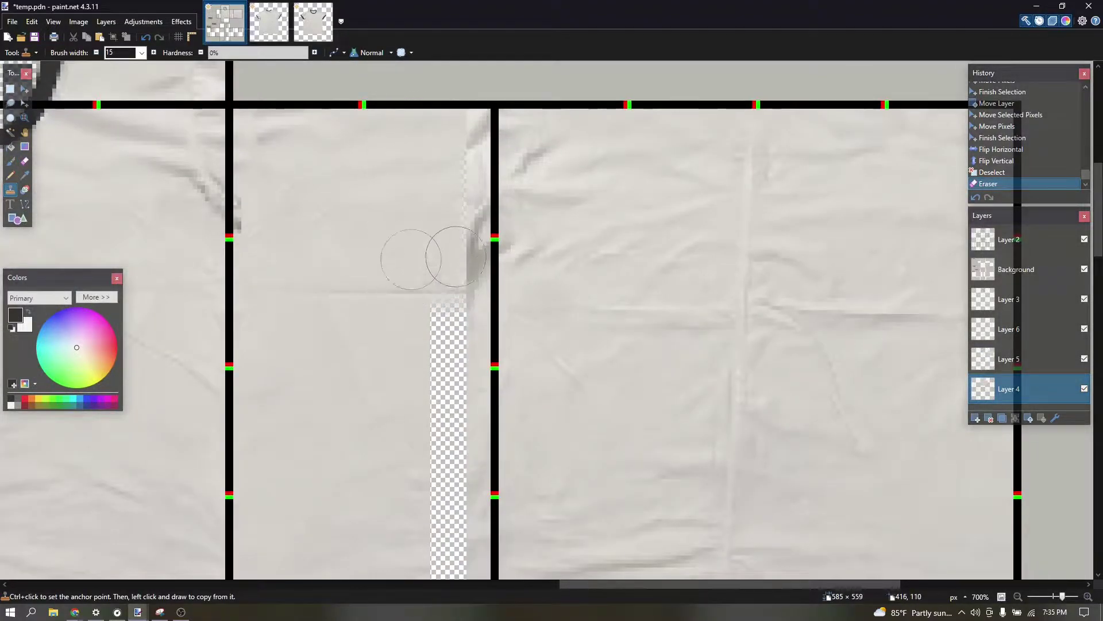
{"action": "scroll", "coordinate": [446, 330], "scroll_direction": "down", "scroll_amount": 2}
{"action": "left_click_drag", "start_coordinate": [444, 318], "coordinate": [448, 451]}
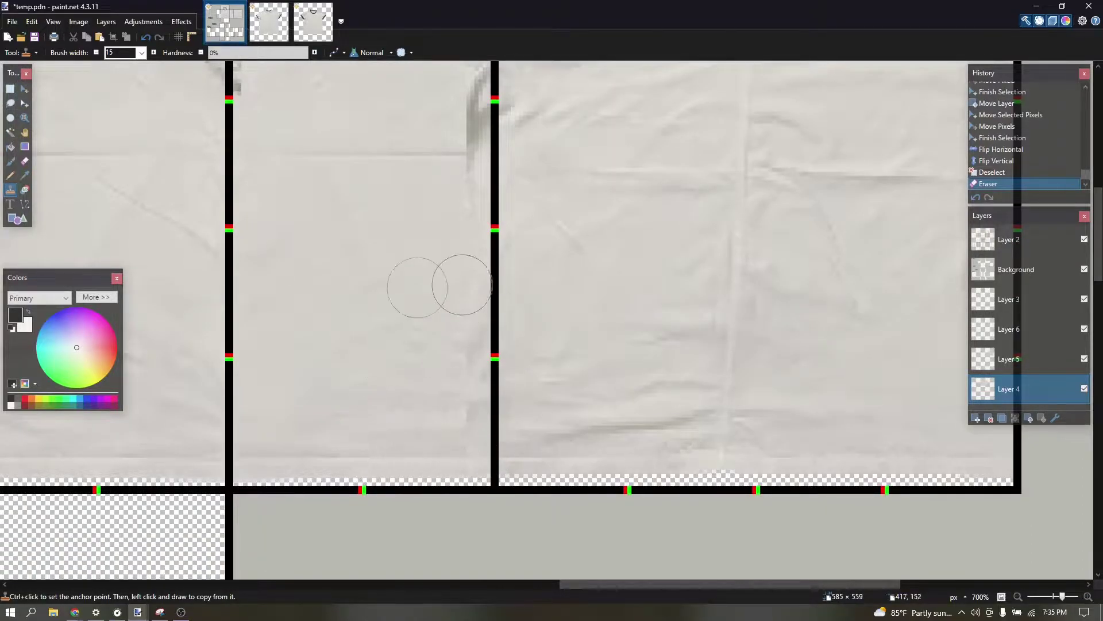
{"action": "left_click_drag", "start_coordinate": [476, 79], "coordinate": [470, 151]}
{"action": "scroll", "coordinate": [474, 104], "scroll_direction": "down", "scroll_amount": 4}
{"action": "scroll", "coordinate": [473, 109], "scroll_direction": "up", "scroll_amount": 5}
{"action": "scroll", "coordinate": [446, 396], "scroll_direction": "up", "scroll_amount": 3}
{"action": "scroll", "coordinate": [500, 313], "scroll_direction": "down", "scroll_amount": 3}
{"action": "key", "text": "ctrl+a"}
{"action": "key", "text": "ctrl+d"}
Step: Smudge the Layer 5 fabric across the seam between the side and back torso panels with a size 30 soft brush at 25% pressure
{"action": "left_click", "coordinate": [1026, 357]}
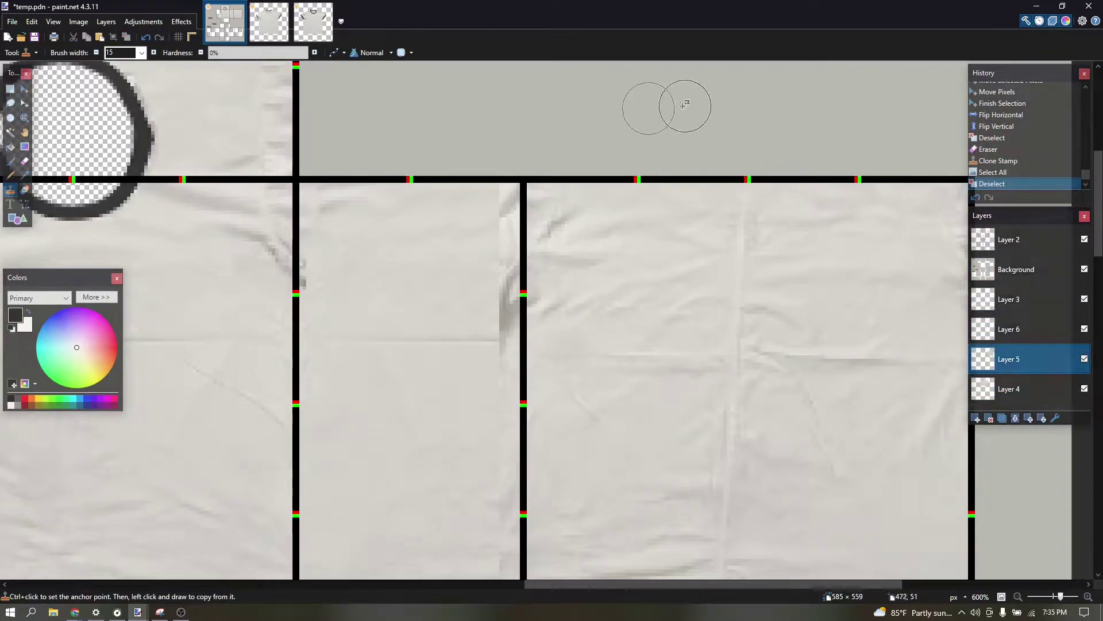
{"action": "left_click", "coordinate": [182, 22]}
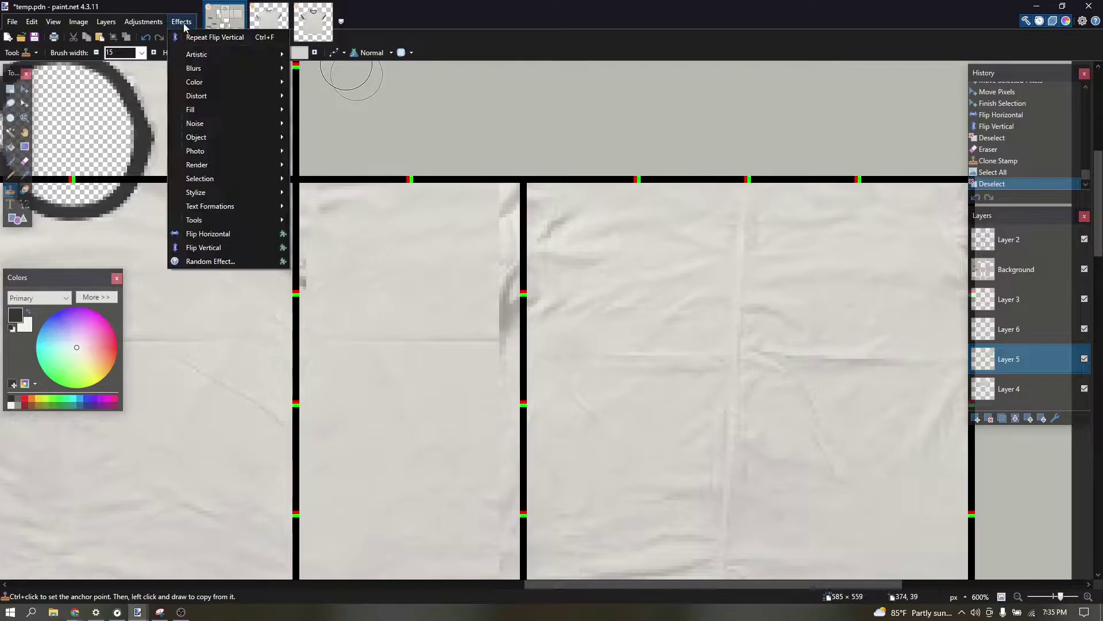
{"action": "left_click", "coordinate": [325, 254]}
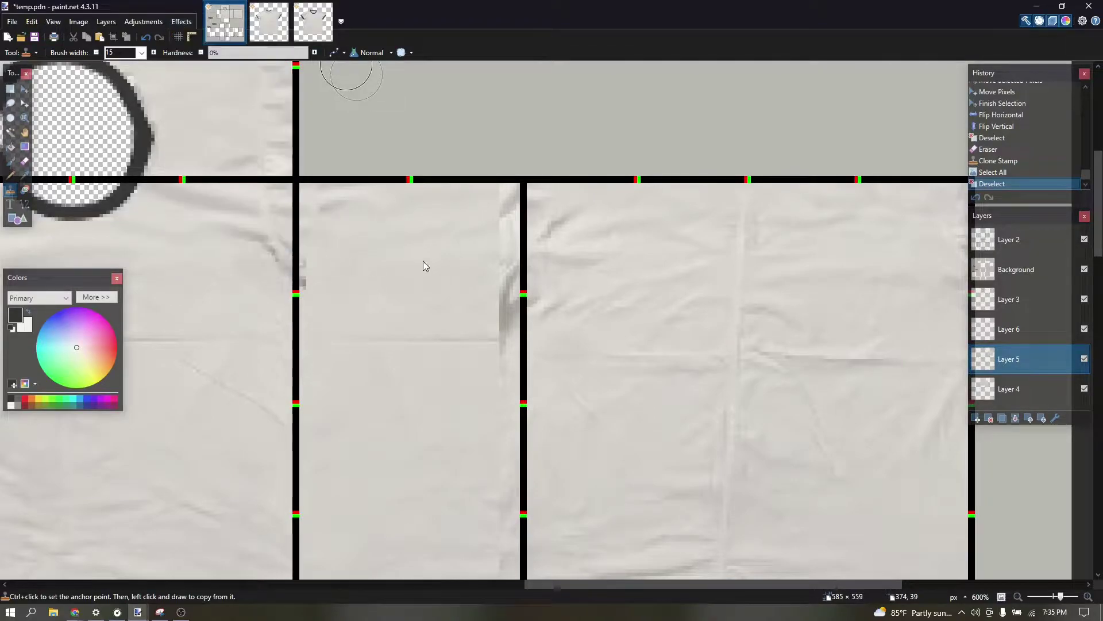
{"action": "right_click", "coordinate": [582, 248]}
{"action": "left_click", "coordinate": [600, 283]}
{"action": "scroll", "coordinate": [678, 217], "scroll_direction": "up", "scroll_amount": 5}
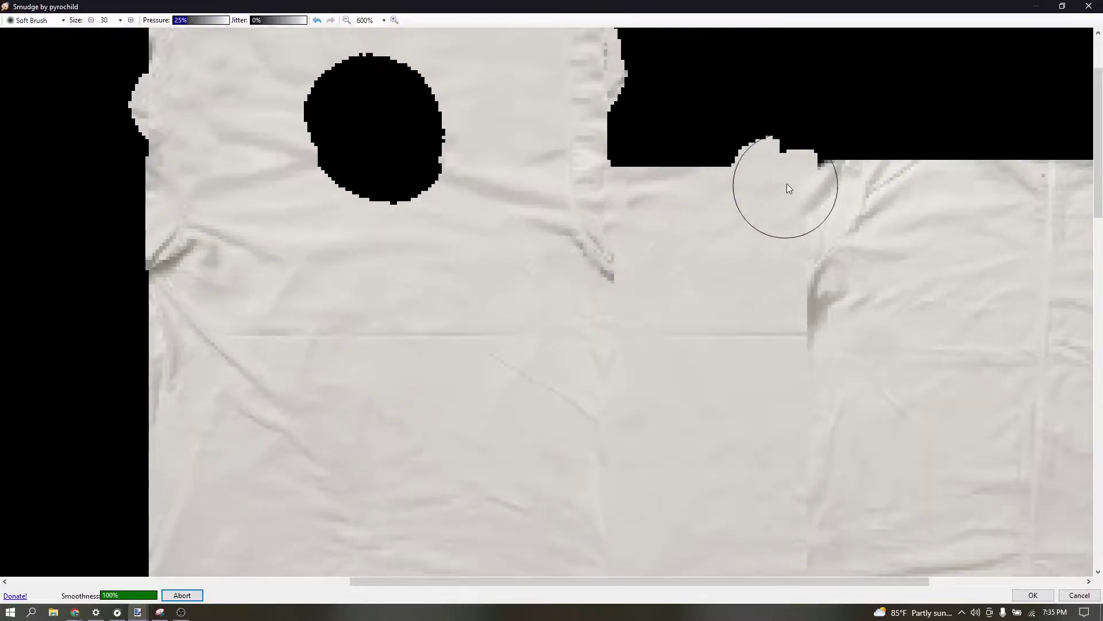
{"action": "mouse_move", "coordinate": [788, 188]}
{"action": "left_mouse_down"}
{"action": "mouse_move", "coordinate": [752, 226]}
{"action": "mouse_move", "coordinate": [793, 246]}
{"action": "left_mouse_up"}
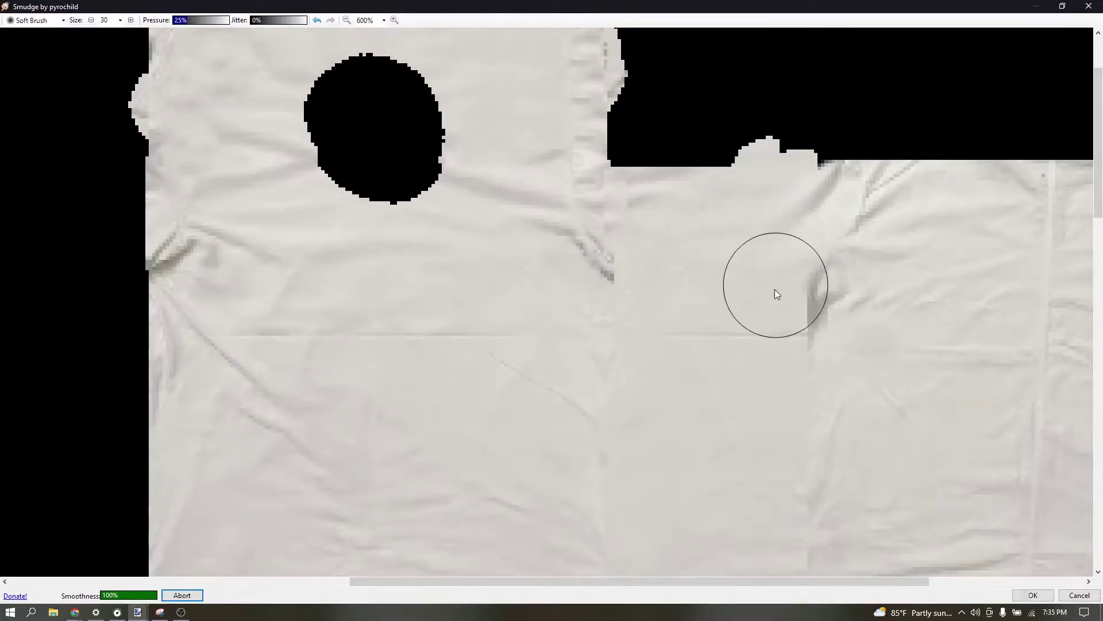
{"action": "mouse_move", "coordinate": [793, 309]}
{"action": "left_mouse_down"}
{"action": "mouse_move", "coordinate": [714, 354]}
{"action": "mouse_move", "coordinate": [794, 307]}
{"action": "mouse_move", "coordinate": [619, 381]}
{"action": "left_mouse_up"}
{"action": "scroll", "coordinate": [740, 358], "scroll_direction": "down", "scroll_amount": 2}
{"action": "mouse_move", "coordinate": [789, 229]}
{"action": "left_mouse_down"}
{"action": "mouse_move", "coordinate": [731, 286]}
{"action": "mouse_move", "coordinate": [796, 263]}
{"action": "mouse_move", "coordinate": [711, 308]}
{"action": "mouse_move", "coordinate": [753, 350]}
{"action": "left_mouse_up"}
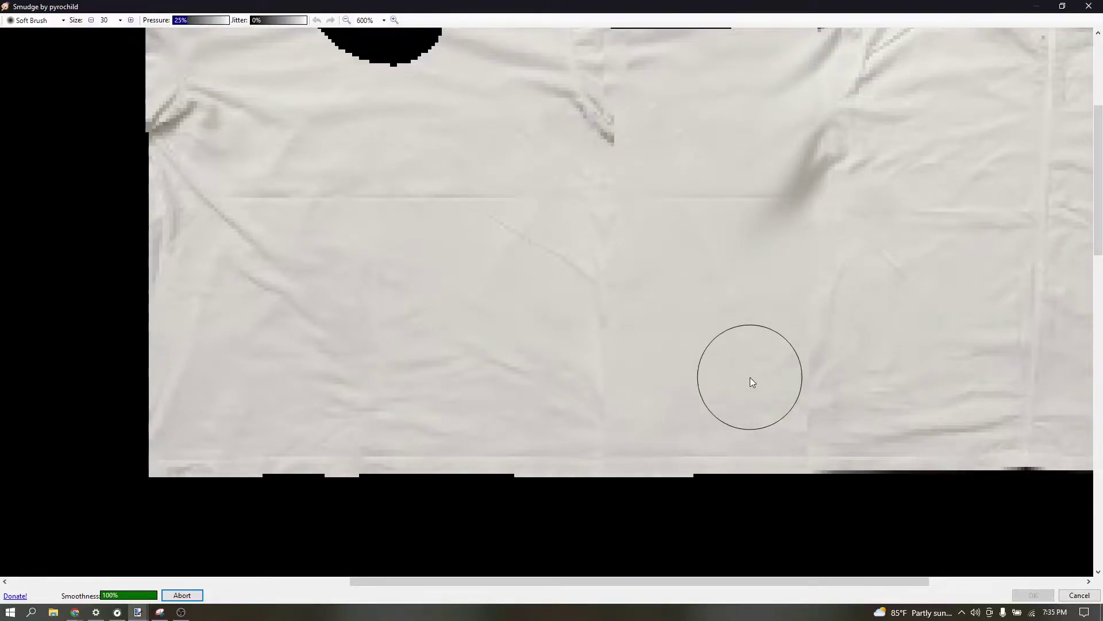
{"action": "left_click", "coordinate": [1033, 595]}
Step: Try to erase the dark smudged crease beside the back panel seam with the Eraser at width 15 and 0% hardness
{"action": "scroll", "coordinate": [735, 437], "scroll_direction": "down", "scroll_amount": 2}
{"action": "scroll", "coordinate": [672, 357], "scroll_direction": "up", "scroll_amount": 4, "text": "ctrl"}
{"action": "left_click", "coordinate": [25, 148]}
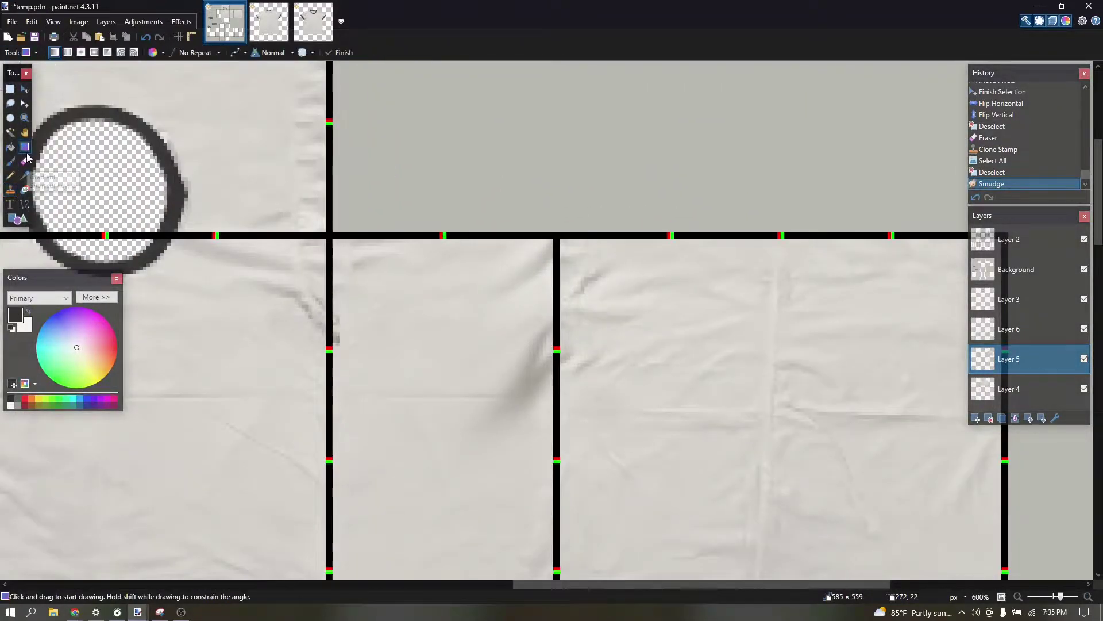
{"action": "left_click", "coordinate": [25, 161]}
{"action": "scroll", "coordinate": [387, 320], "scroll_direction": "up", "scroll_amount": 3, "text": "ctrl"}
{"action": "left_click_drag", "start_coordinate": [648, 335], "coordinate": [547, 447]}
{"action": "key", "text": "ctrl+z"}
{"action": "left_click_drag", "start_coordinate": [604, 341], "coordinate": [489, 483]}
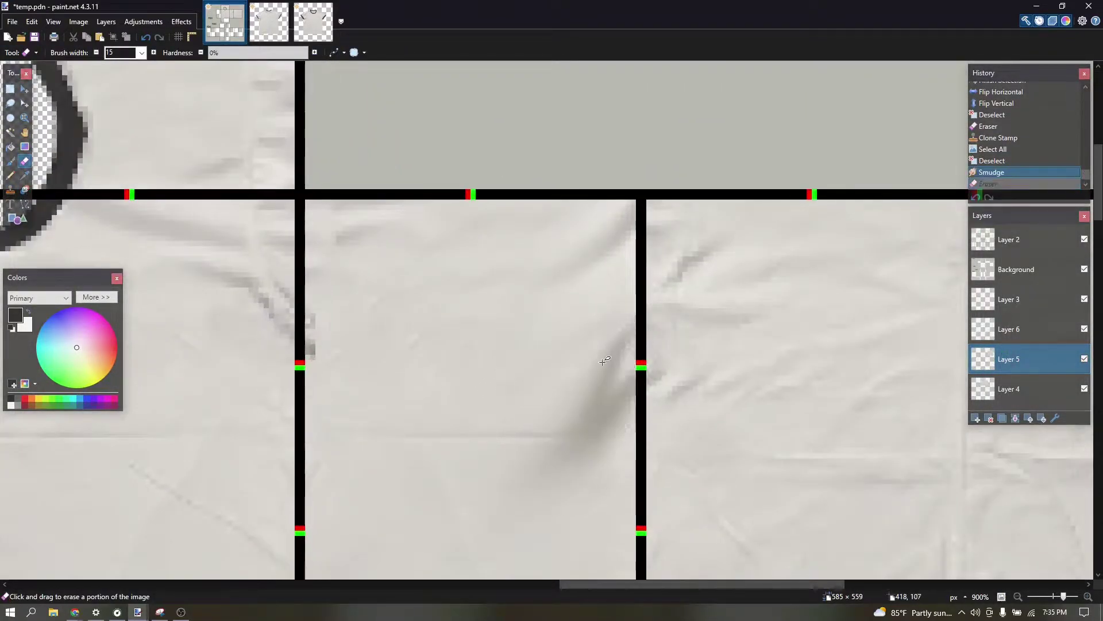
{"action": "key", "text": "ctrl+z"}
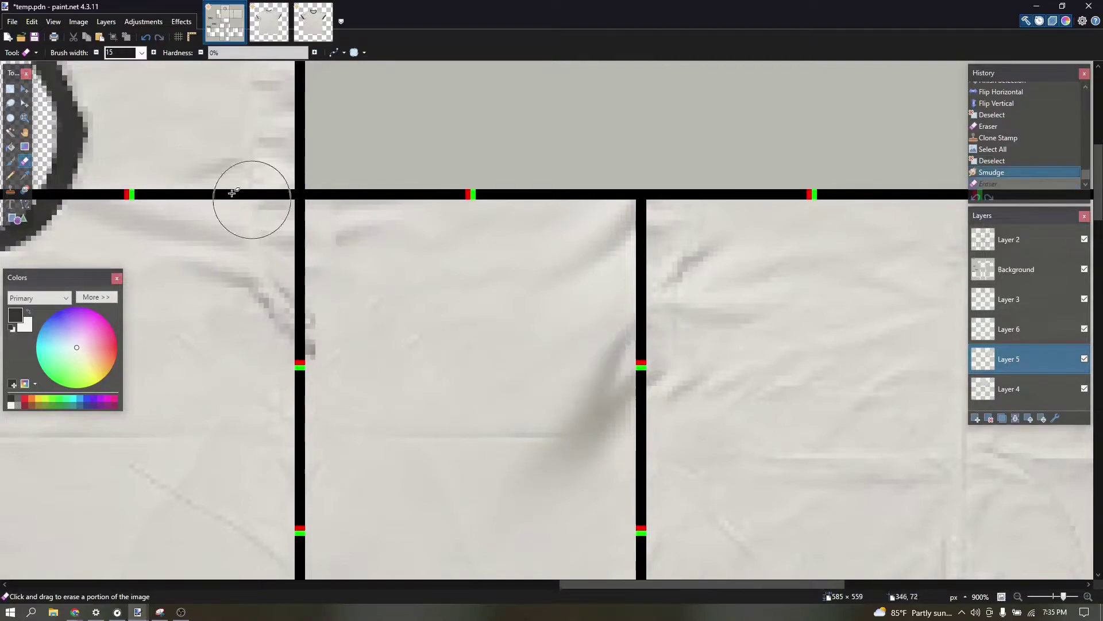
Step: Clone-stamp back panel fabric from beside the seam over the smudged crease on the side panel in Layer 5
{"action": "left_click", "coordinate": [12, 190]}
{"action": "left_click", "coordinate": [773, 379], "text": "ctrl"}
{"action": "mouse_move", "coordinate": [661, 399]}
{"action": "left_mouse_down"}
{"action": "mouse_move", "coordinate": [582, 439]}
{"action": "mouse_move", "coordinate": [563, 432]}
{"action": "mouse_move", "coordinate": [534, 457]}
{"action": "mouse_move", "coordinate": [437, 456]}
{"action": "left_mouse_up"}
{"action": "left_click_drag", "start_coordinate": [548, 436], "coordinate": [551, 432]}
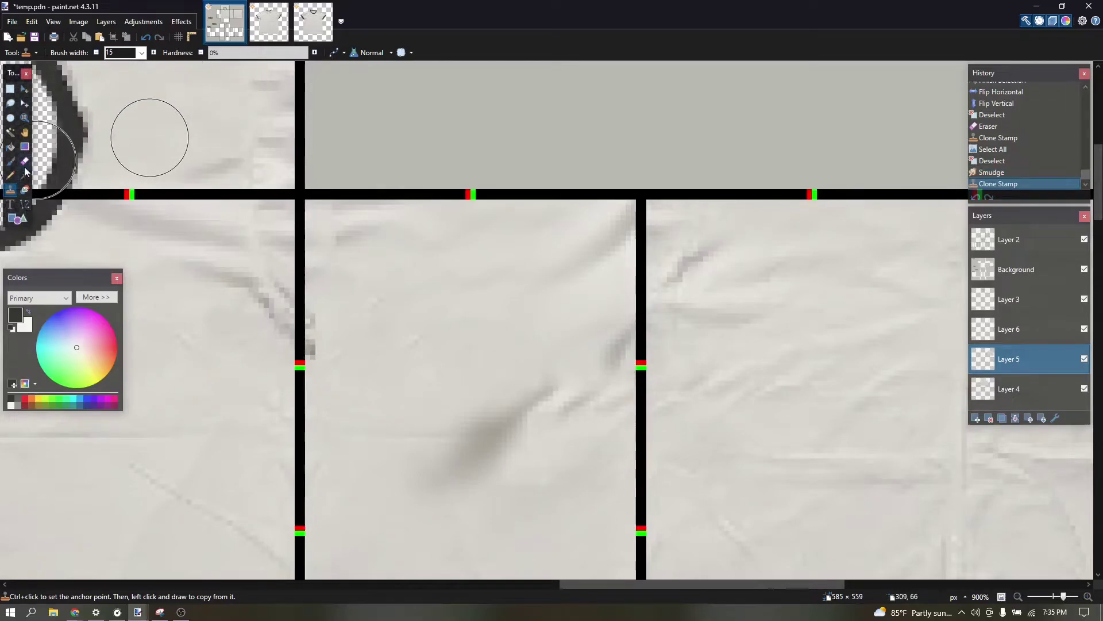
Step: Erase the leftover dark smear from the middle of the side panel on Layer 5, undoing the last stroke
{"action": "key", "text": "e"}
{"action": "scroll", "coordinate": [543, 301], "scroll_direction": "down", "scroll_amount": 2}
{"action": "mouse_move", "coordinate": [543, 300]}
{"action": "left_mouse_down"}
{"action": "mouse_move", "coordinate": [554, 236]}
{"action": "mouse_move", "coordinate": [504, 313]}
{"action": "mouse_move", "coordinate": [475, 276]}
{"action": "left_mouse_up"}
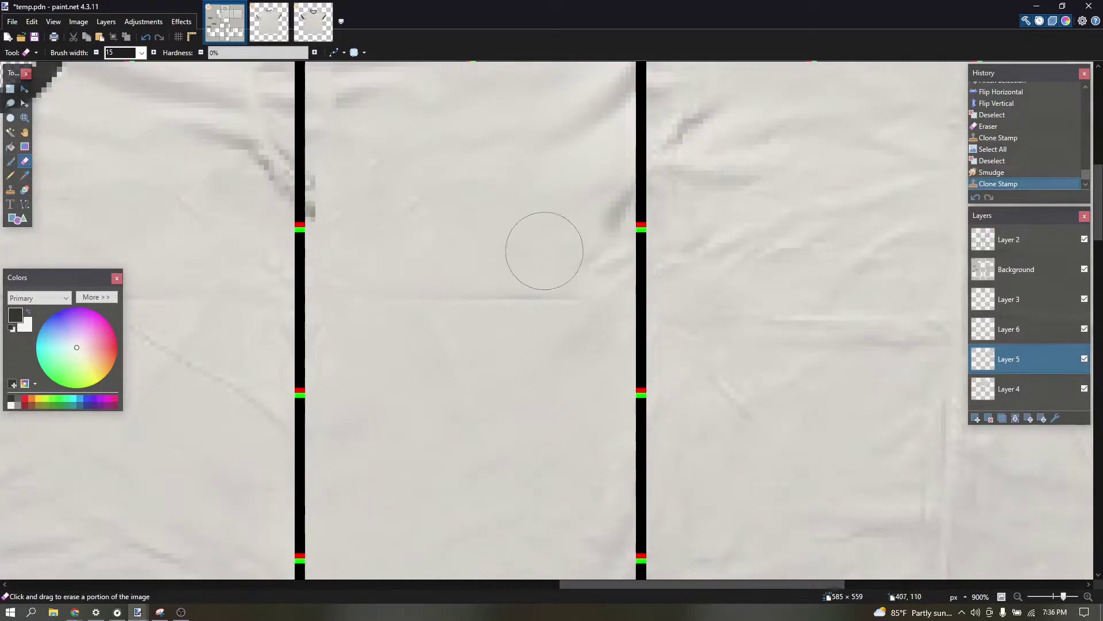
{"action": "mouse_move", "coordinate": [573, 269]}
{"action": "left_mouse_down"}
{"action": "mouse_move", "coordinate": [544, 245]}
{"action": "mouse_move", "coordinate": [560, 227]}
{"action": "mouse_move", "coordinate": [462, 385]}
{"action": "mouse_move", "coordinate": [469, 316]}
{"action": "mouse_move", "coordinate": [425, 253]}
{"action": "left_mouse_up"}
{"action": "key", "text": "ctrl+z"}
{"action": "scroll", "coordinate": [455, 243], "scroll_direction": "down", "scroll_amount": 7}
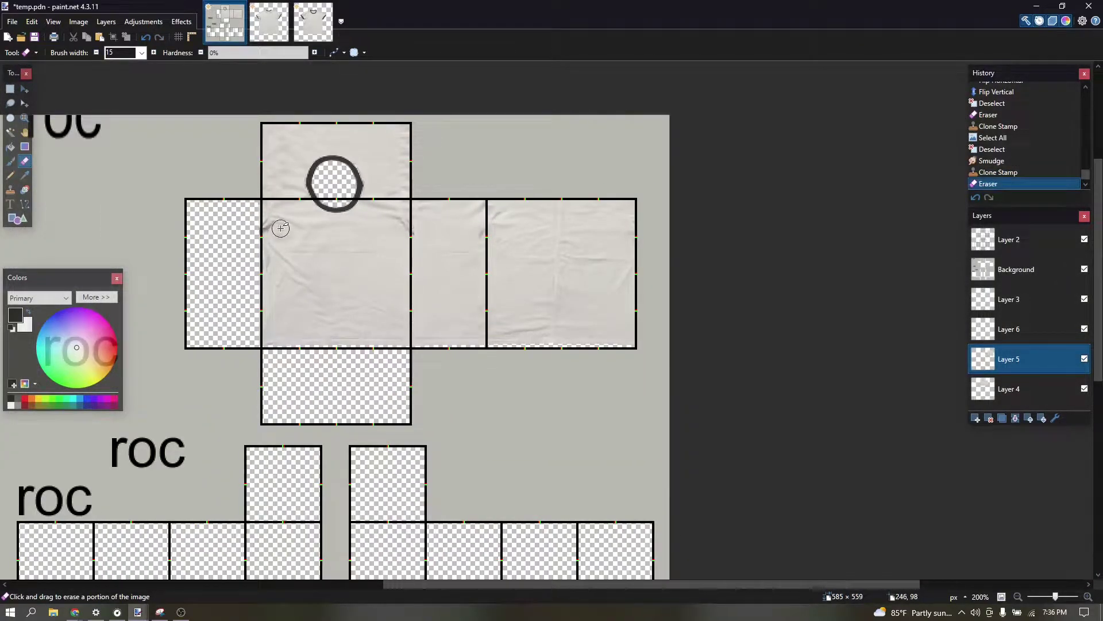
{"action": "scroll", "coordinate": [279, 229], "scroll_direction": "up", "scroll_amount": 7}
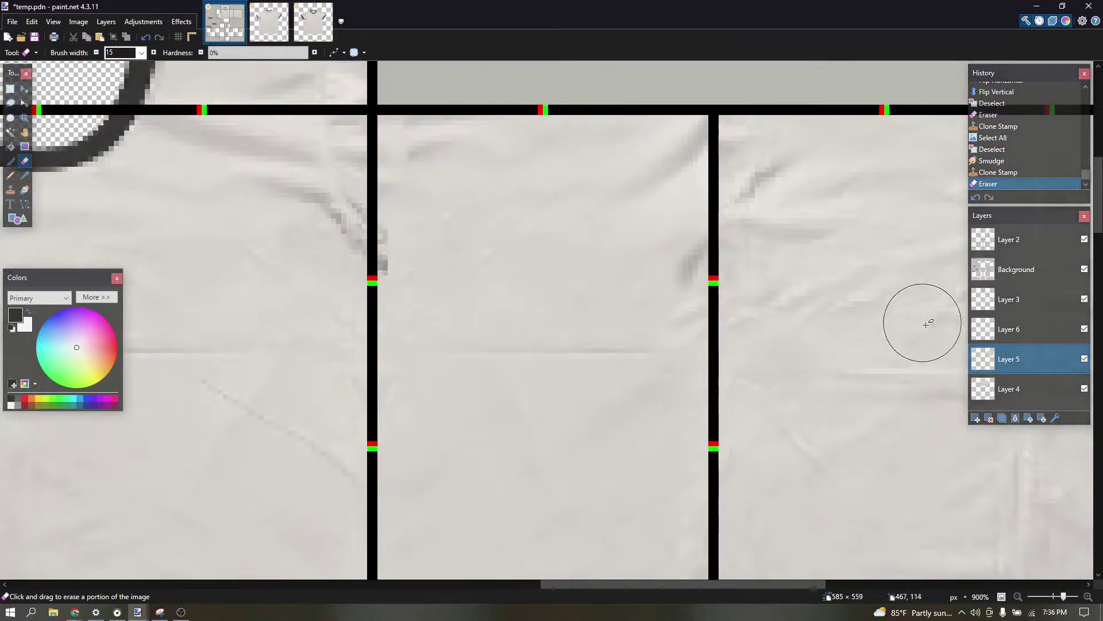
Step: Clone-stamp clean fabric on Layer 4 over the dark pixels along the side panel's edge next to the front panel
{"action": "left_click", "coordinate": [1016, 388]}
{"action": "left_click_drag", "start_coordinate": [488, 264], "coordinate": [477, 261]}
{"action": "key", "text": "ctrl+z"}
{"action": "left_click", "coordinate": [11, 189]}
{"action": "left_click", "coordinate": [458, 294], "text": "ctrl"}
{"action": "mouse_move", "coordinate": [401, 258]}
{"action": "left_mouse_down"}
{"action": "mouse_move", "coordinate": [404, 241]}
{"action": "mouse_move", "coordinate": [372, 197]}
{"action": "mouse_move", "coordinate": [407, 194]}
{"action": "left_mouse_up"}
{"action": "scroll", "coordinate": [412, 193], "scroll_direction": "down", "scroll_amount": 5}
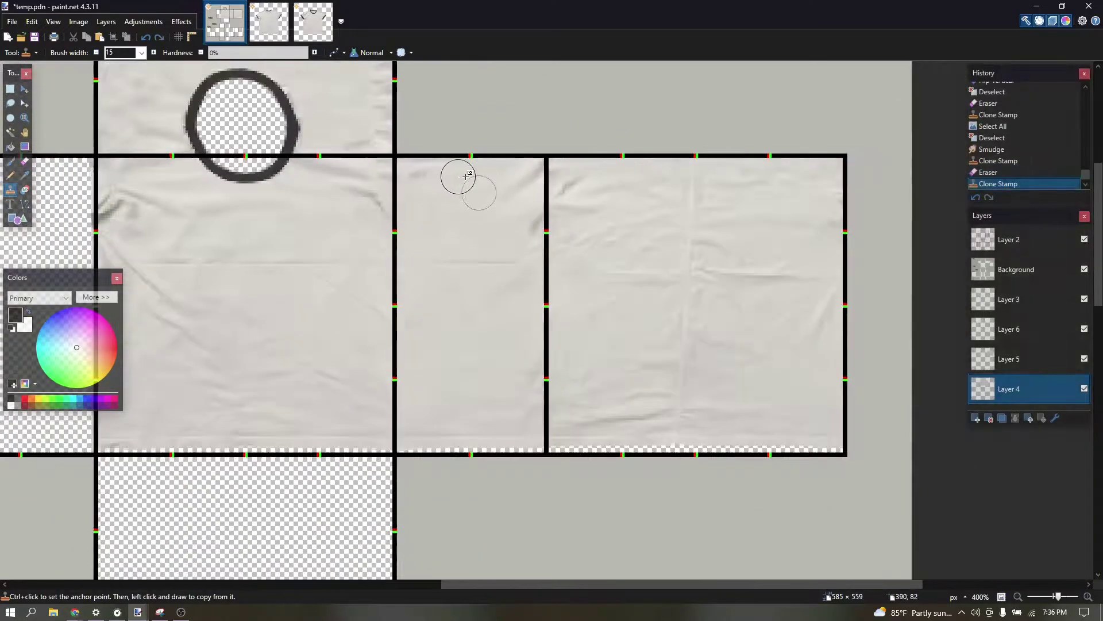
Step: Clone-stamp smoother fabric over the dark creases at the upper left of the front torso panel on Layer 4
{"action": "scroll", "coordinate": [459, 176], "scroll_direction": "down", "scroll_amount": 3}
{"action": "scroll", "coordinate": [295, 111], "scroll_direction": "up", "scroll_amount": 8}
{"action": "mouse_move", "coordinate": [387, 303]}
{"action": "left_mouse_down"}
{"action": "mouse_move", "coordinate": [347, 317]}
{"action": "mouse_move", "coordinate": [310, 270]}
{"action": "left_mouse_up"}
{"action": "mouse_move", "coordinate": [398, 198]}
{"action": "left_mouse_down"}
{"action": "mouse_move", "coordinate": [325, 190]}
{"action": "mouse_move", "coordinate": [321, 210]}
{"action": "left_mouse_up"}
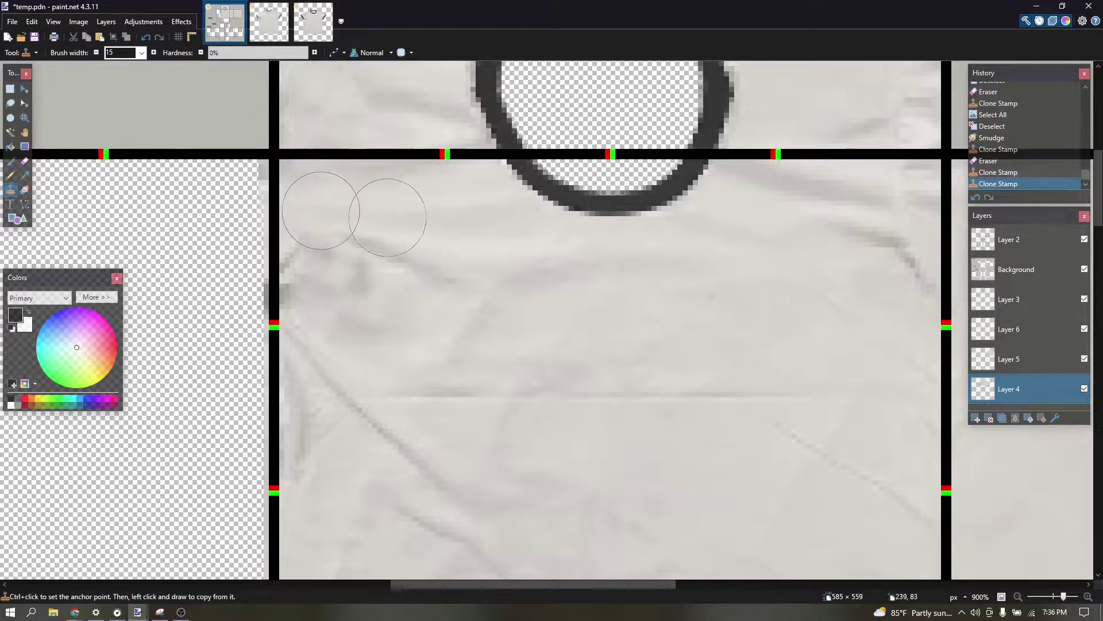
{"action": "scroll", "coordinate": [395, 111], "scroll_direction": "down", "scroll_amount": 5}
{"action": "scroll", "coordinate": [402, 112], "scroll_direction": "right", "scroll_amount": 1}
{"action": "scroll", "coordinate": [400, 117], "scroll_direction": "down", "scroll_amount": 5}
{"action": "scroll", "coordinate": [398, 119], "scroll_direction": "up", "scroll_amount": 3}
{"action": "scroll", "coordinate": [394, 122], "scroll_direction": "up", "scroll_amount": 1}
{"action": "scroll", "coordinate": [452, 160], "scroll_direction": "up", "scroll_amount": 1}
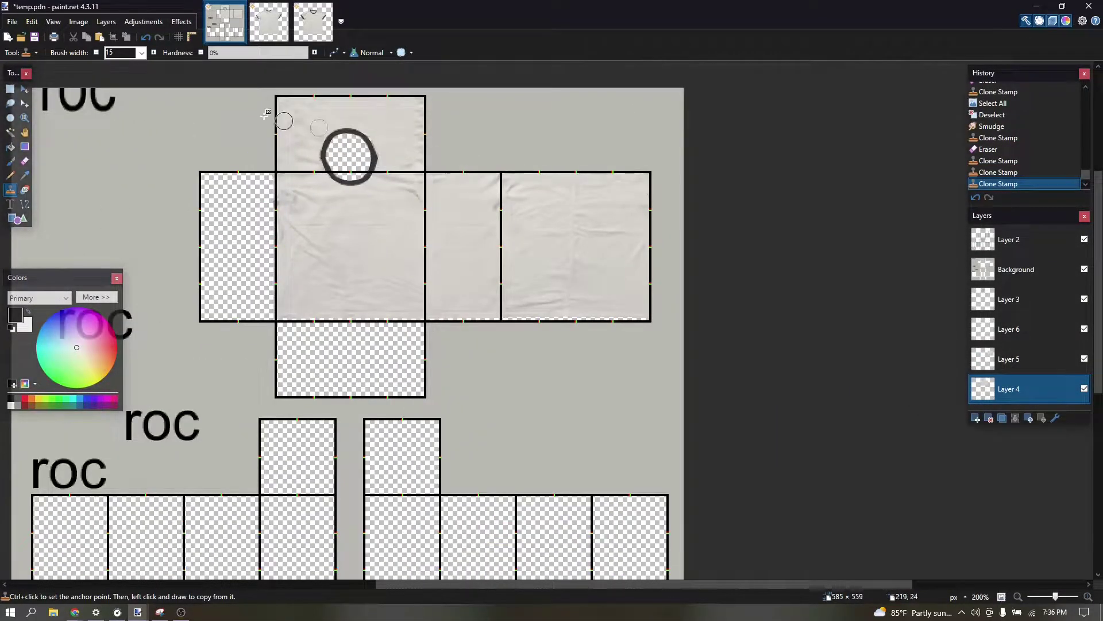
Step: Copy the left half of the front torso panel, paste it mirrored onto the adjoining empty side panel and deselect it
{"action": "left_click", "coordinate": [9, 88]}
{"action": "scroll", "coordinate": [241, 149], "scroll_direction": "up", "scroll_amount": 3}
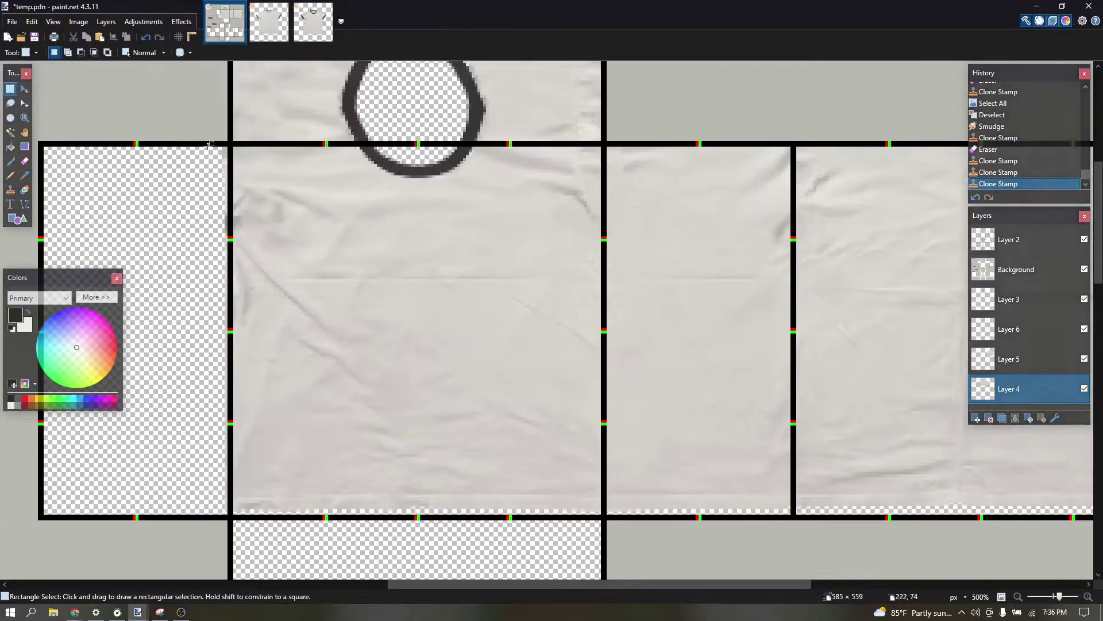
{"action": "left_click_drag", "start_coordinate": [230, 140], "coordinate": [420, 534]}
{"action": "scroll", "coordinate": [413, 519], "scroll_direction": "down", "scroll_amount": 1}
{"action": "key", "text": "ctrl+v"}
{"action": "left_click_drag", "start_coordinate": [417, 385], "coordinate": [146, 421]}
{"action": "key", "text": "ctrl+d"}
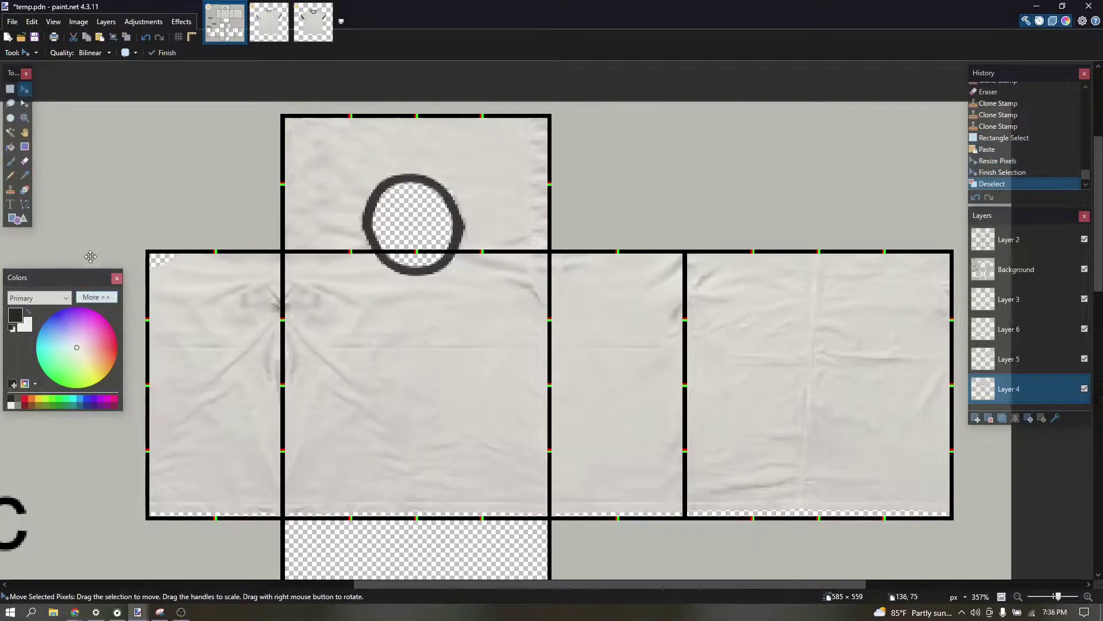
Step: Clone-stamp fabric over the transparent corner and the dark upper creases of the newly filled side panel
{"action": "left_click", "coordinate": [10, 190]}
{"action": "scroll", "coordinate": [192, 296], "scroll_direction": "up", "scroll_amount": 3}
{"action": "left_click", "coordinate": [187, 290], "text": "ctrl"}
{"action": "mouse_move", "coordinate": [136, 241]}
{"action": "left_mouse_down"}
{"action": "mouse_move", "coordinate": [186, 331]}
{"action": "mouse_move", "coordinate": [287, 287]}
{"action": "mouse_move", "coordinate": [244, 284]}
{"action": "left_mouse_up"}
{"action": "left_click", "coordinate": [183, 332], "text": "ctrl"}
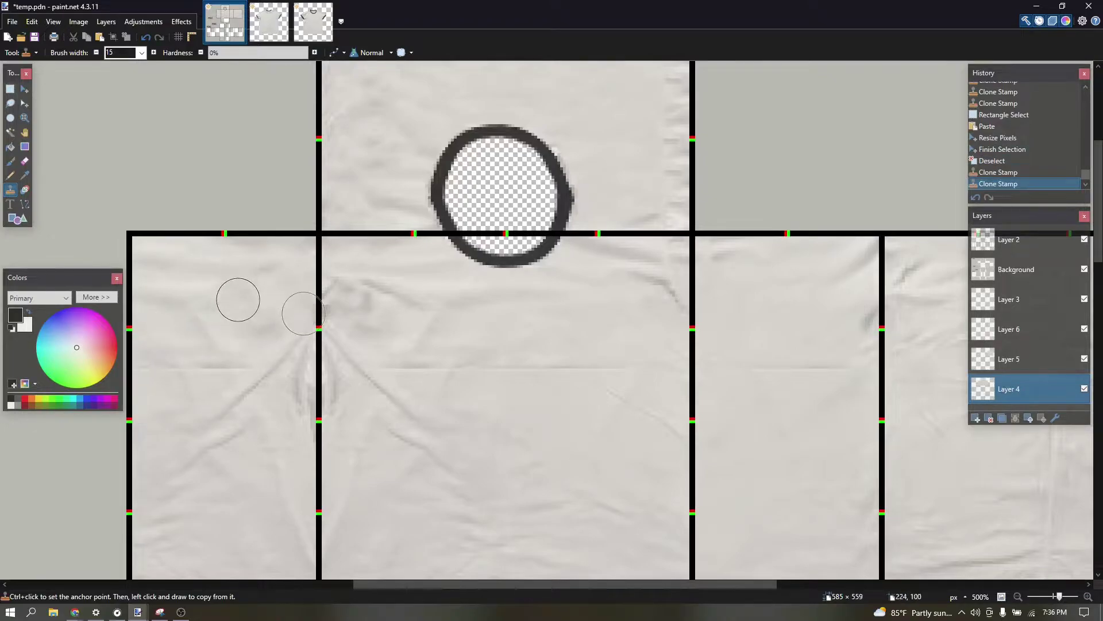
{"action": "left_click_drag", "start_coordinate": [306, 340], "coordinate": [250, 359]}
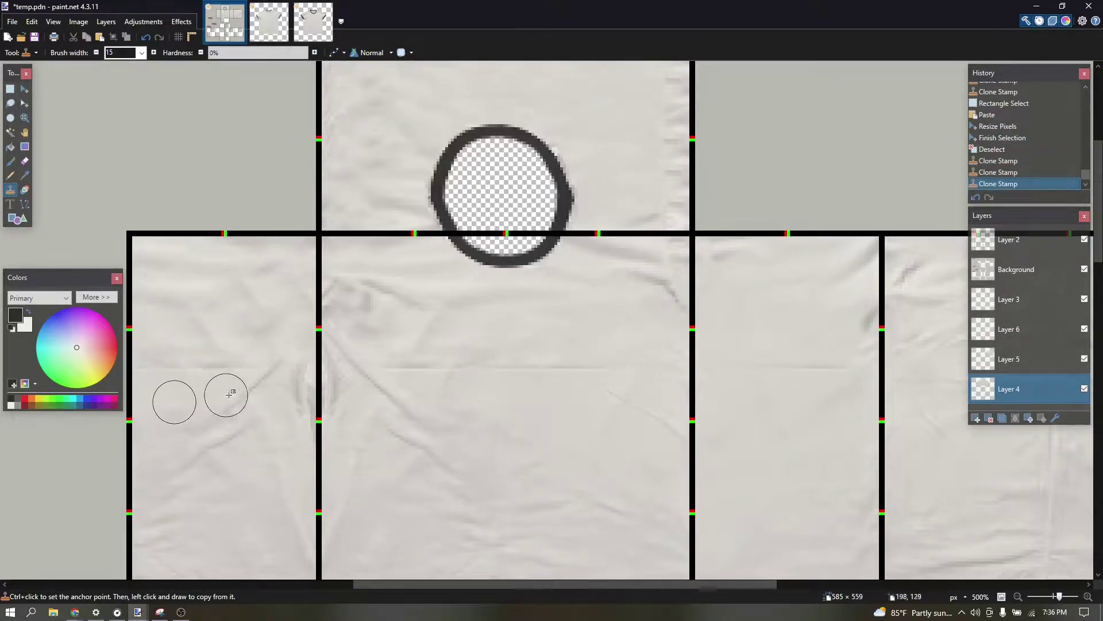
Step: Clone-stamp fabric over the remaining mirrored diagonal creases of the newly filled side panel
{"action": "left_click_drag", "start_coordinate": [209, 427], "coordinate": [274, 385]}
{"action": "left_click_drag", "start_coordinate": [275, 432], "coordinate": [269, 478]}
{"action": "left_click_drag", "start_coordinate": [290, 412], "coordinate": [253, 386]}
{"action": "scroll", "coordinate": [246, 368], "scroll_direction": "down", "scroll_amount": 4}
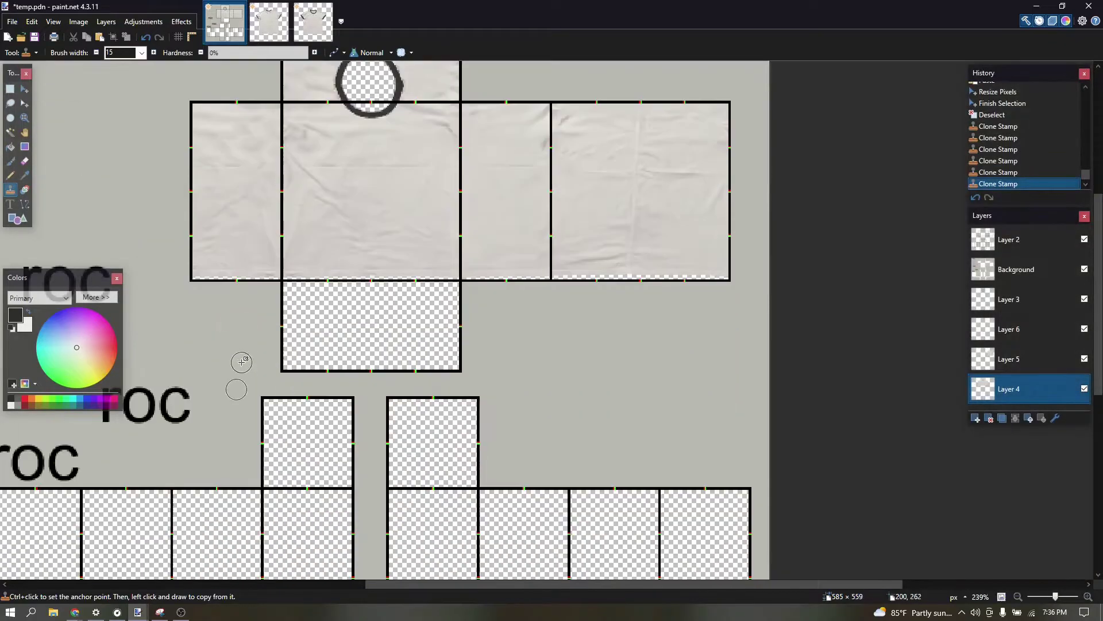
{"action": "scroll", "coordinate": [247, 229], "scroll_direction": "up", "scroll_amount": 6}
{"action": "left_click", "coordinate": [156, 310], "text": "ctrl"}
{"action": "mouse_move", "coordinate": [235, 323]}
{"action": "left_mouse_down"}
{"action": "mouse_move", "coordinate": [174, 313]}
{"action": "mouse_move", "coordinate": [328, 310]}
{"action": "mouse_move", "coordinate": [318, 308]}
{"action": "left_mouse_up"}
{"action": "mouse_move", "coordinate": [173, 256]}
{"action": "left_mouse_down"}
{"action": "mouse_move", "coordinate": [290, 258]}
{"action": "mouse_move", "coordinate": [303, 229]}
{"action": "left_mouse_up"}
{"action": "scroll", "coordinate": [300, 227], "scroll_direction": "down", "scroll_amount": 6}
{"action": "scroll", "coordinate": [409, 178], "scroll_direction": "down", "scroll_amount": 2}
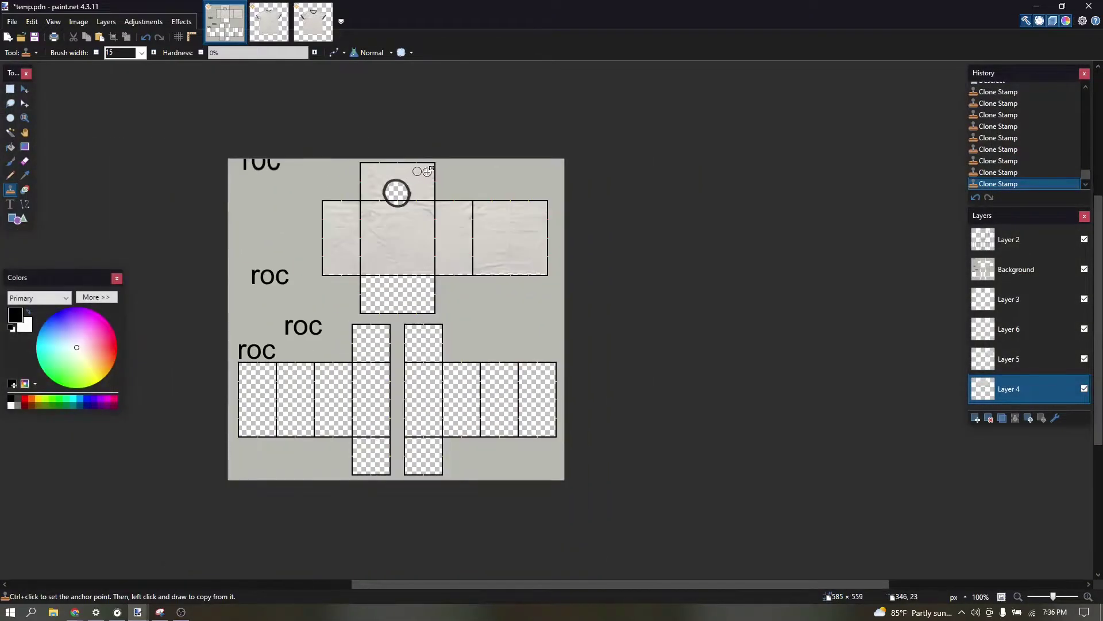
{"action": "scroll", "coordinate": [437, 181], "scroll_direction": "up", "scroll_amount": 1}
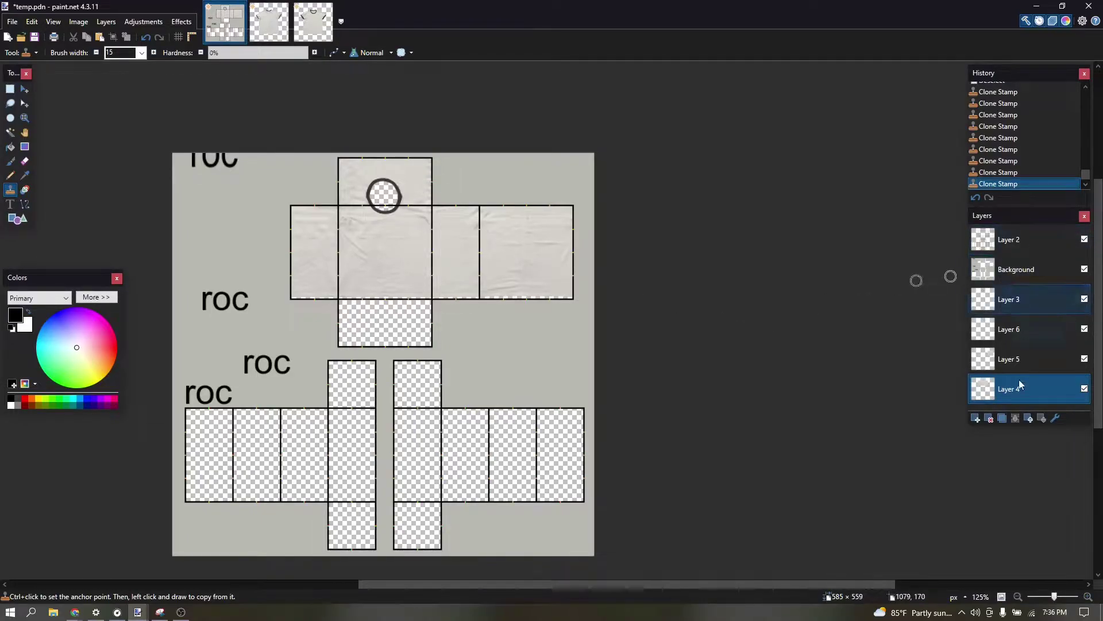
Step: Merge Layer 6 and Layer 5 down into Layer 4
{"action": "left_click", "coordinate": [1026, 328]}
{"action": "left_click", "coordinate": [1015, 417]}
{"action": "left_click", "coordinate": [1015, 418]}
{"action": "left_click", "coordinate": [10, 89]}
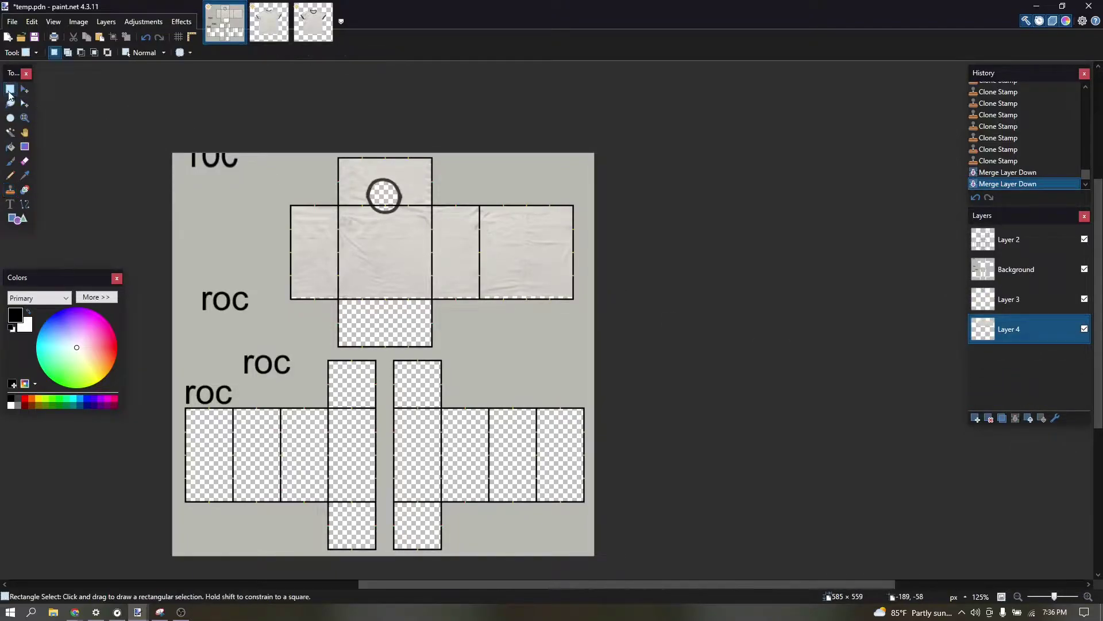
{"action": "scroll", "coordinate": [325, 196], "scroll_direction": "up", "scroll_amount": 6}
{"action": "left_click_drag", "start_coordinate": [188, 226], "coordinate": [293, 250]}
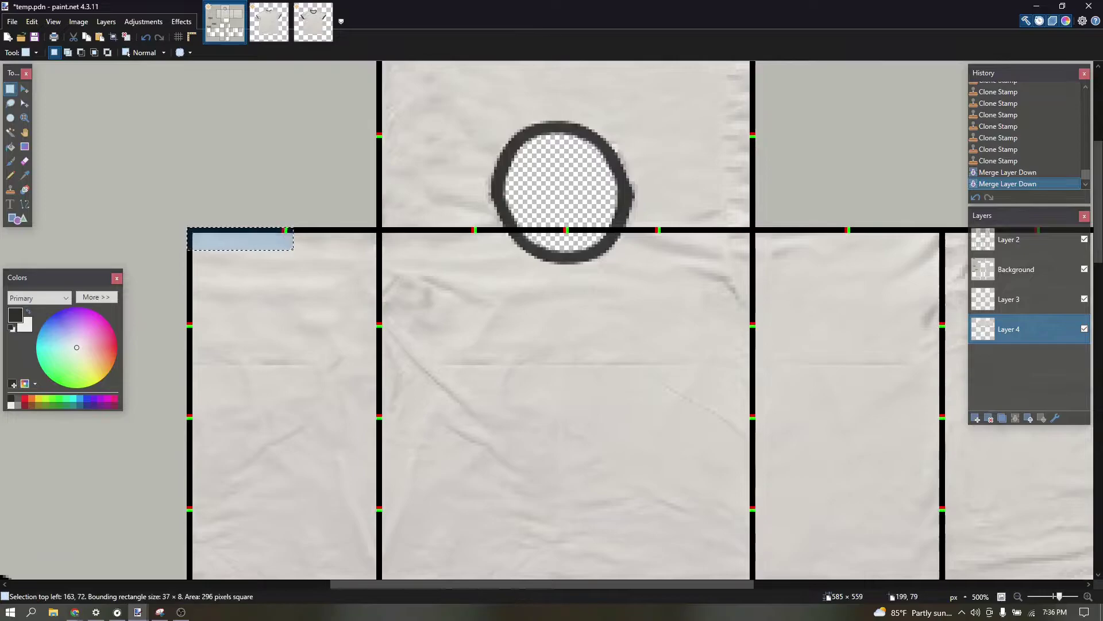
{"action": "key", "text": "ctrl+d"}
Step: Touch up the outer side panel with cloned fabric and copy a 265 × 46 px strip across the tops of the side and front panels
{"action": "left_click", "coordinate": [10, 190]}
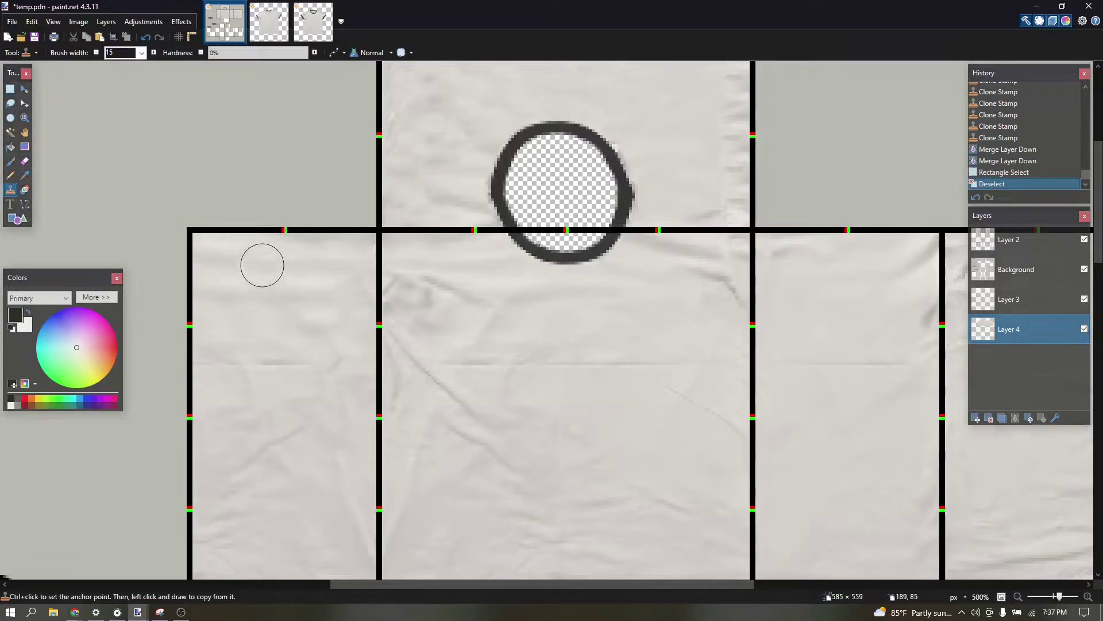
{"action": "mouse_move", "coordinate": [238, 241]}
{"action": "left_mouse_down"}
{"action": "mouse_move", "coordinate": [190, 222]}
{"action": "mouse_move", "coordinate": [645, 369]}
{"action": "mouse_move", "coordinate": [977, 356]}
{"action": "mouse_move", "coordinate": [566, 331]}
{"action": "mouse_move", "coordinate": [562, 355]}
{"action": "mouse_move", "coordinate": [443, 362]}
{"action": "mouse_move", "coordinate": [5, 287]}
{"action": "mouse_move", "coordinate": [561, 288]}
{"action": "mouse_move", "coordinate": [524, 294]}
{"action": "mouse_move", "coordinate": [529, 287]}
{"action": "left_mouse_up"}
{"action": "left_click", "coordinate": [9, 90]}
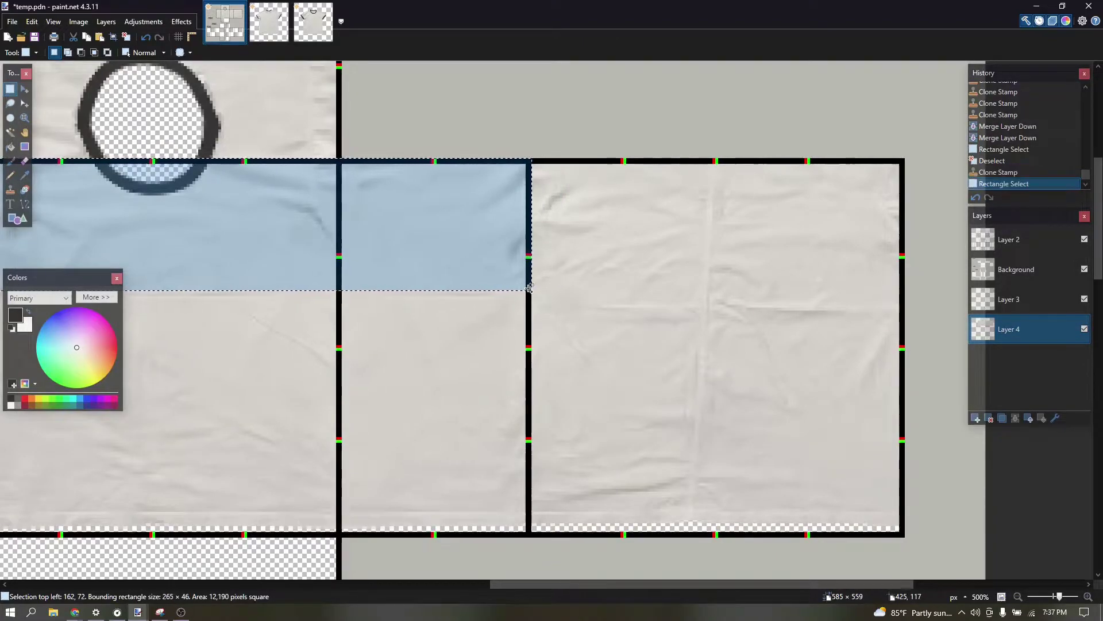
{"action": "scroll", "coordinate": [530, 288], "scroll_direction": "down", "scroll_amount": 3}
{"action": "key", "text": "ctrl+c"}
Step: Paste the strip across the tops of the left arm's four panels at 18, 353 and reduce its height to 32 px
{"action": "key", "text": "ctrl+v"}
{"action": "left_click_drag", "start_coordinate": [475, 259], "coordinate": [266, 237]}
{"action": "scroll", "coordinate": [483, 332], "scroll_direction": "down", "scroll_amount": 6}
{"action": "scroll", "coordinate": [232, 174], "scroll_direction": "up", "scroll_amount": 3}
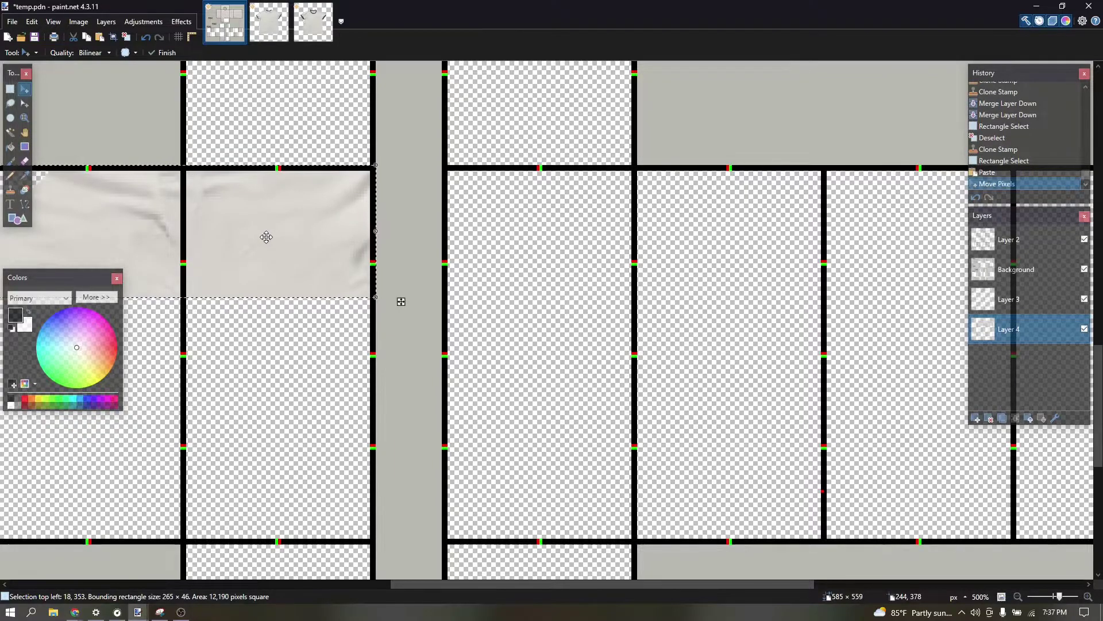
{"action": "scroll", "coordinate": [266, 237], "scroll_direction": "down", "scroll_amount": 6}
{"action": "scroll", "coordinate": [232, 226], "scroll_direction": "up", "scroll_amount": 3}
{"action": "scroll", "coordinate": [232, 222], "scroll_direction": "left", "scroll_amount": 3}
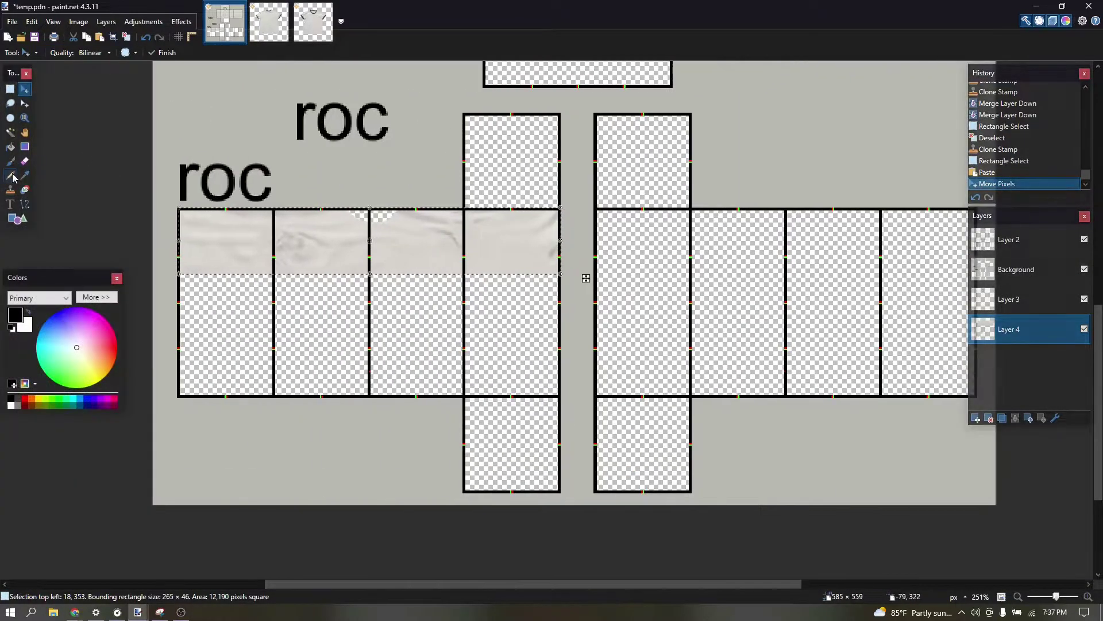
{"action": "left_click_drag", "start_coordinate": [371, 272], "coordinate": [371, 254]}
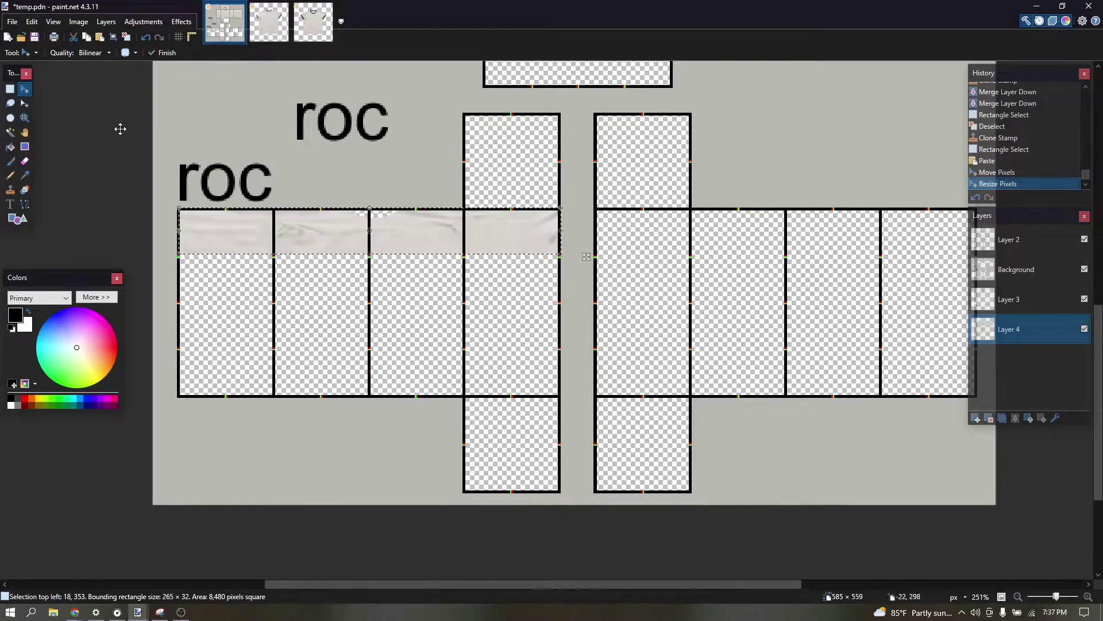
Step: Clone-stamp fabric into the transparent collar gaps at the top of the left arm's second and third panels
{"action": "left_click", "coordinate": [10, 189]}
{"action": "scroll", "coordinate": [269, 189], "scroll_direction": "up", "scroll_amount": 3}
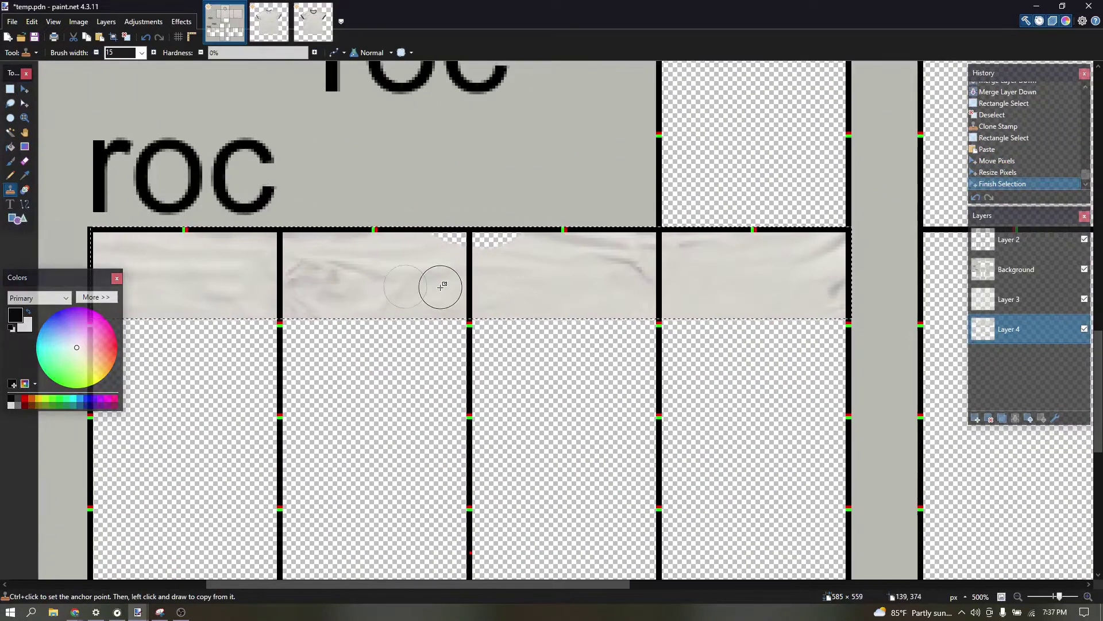
{"action": "left_click", "coordinate": [299, 313]}
{"action": "left_click", "coordinate": [385, 234], "text": "ctrl"}
{"action": "mouse_move", "coordinate": [440, 241]}
{"action": "left_mouse_down"}
{"action": "mouse_move", "coordinate": [522, 234]}
{"action": "mouse_move", "coordinate": [471, 229]}
{"action": "mouse_move", "coordinate": [511, 244]}
{"action": "left_mouse_up"}
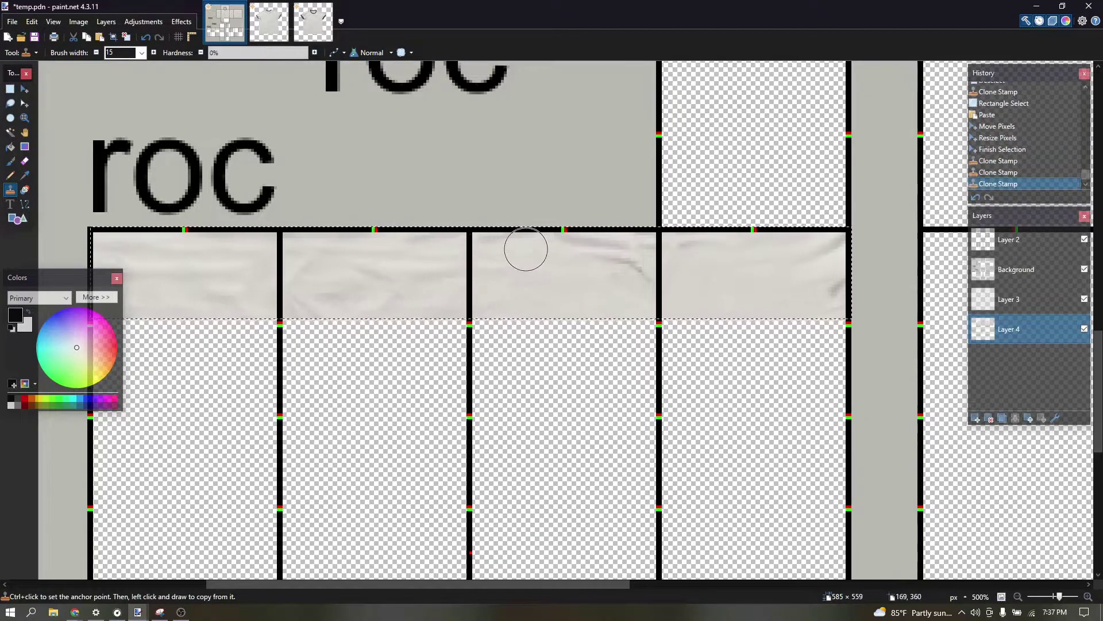
Step: Clone-stamp plain fabric over the dark creases in the strip on the left arm's third and fourth panels
{"action": "left_click_drag", "start_coordinate": [637, 264], "coordinate": [658, 276]}
{"action": "left_click", "coordinate": [741, 281], "text": "ctrl"}
{"action": "mouse_move", "coordinate": [795, 254]}
{"action": "left_mouse_down"}
{"action": "mouse_move", "coordinate": [818, 254]}
{"action": "mouse_move", "coordinate": [811, 290]}
{"action": "left_mouse_up"}
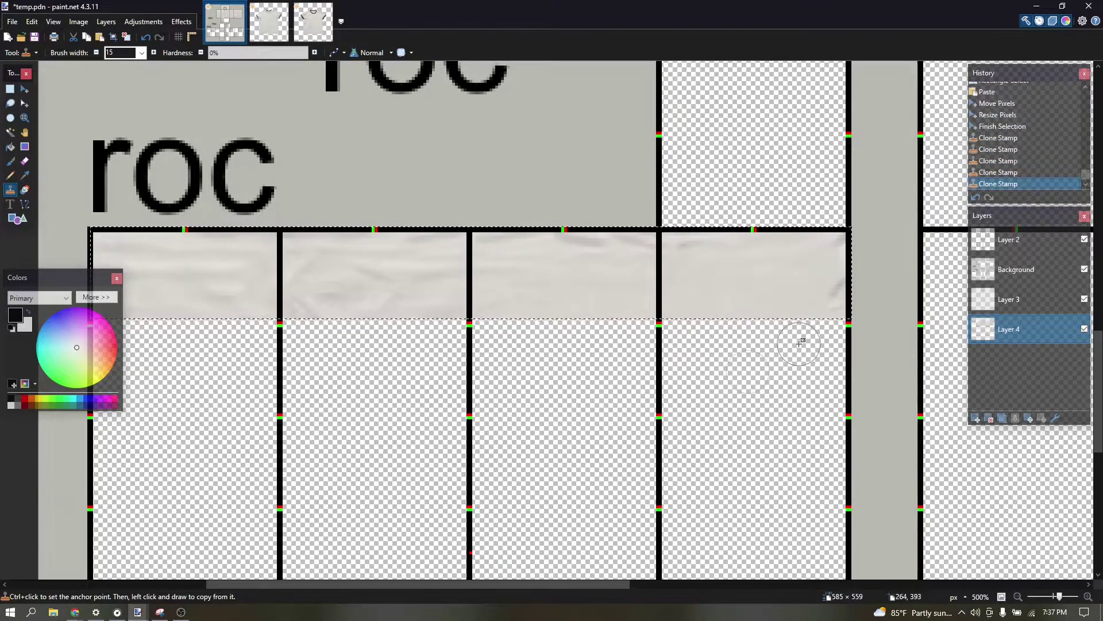
{"action": "scroll", "coordinate": [673, 272], "scroll_direction": "down", "scroll_amount": 2}
{"action": "scroll", "coordinate": [641, 267], "scroll_direction": "up", "scroll_amount": 2}
{"action": "scroll", "coordinate": [348, 279], "scroll_direction": "down", "scroll_amount": 2}
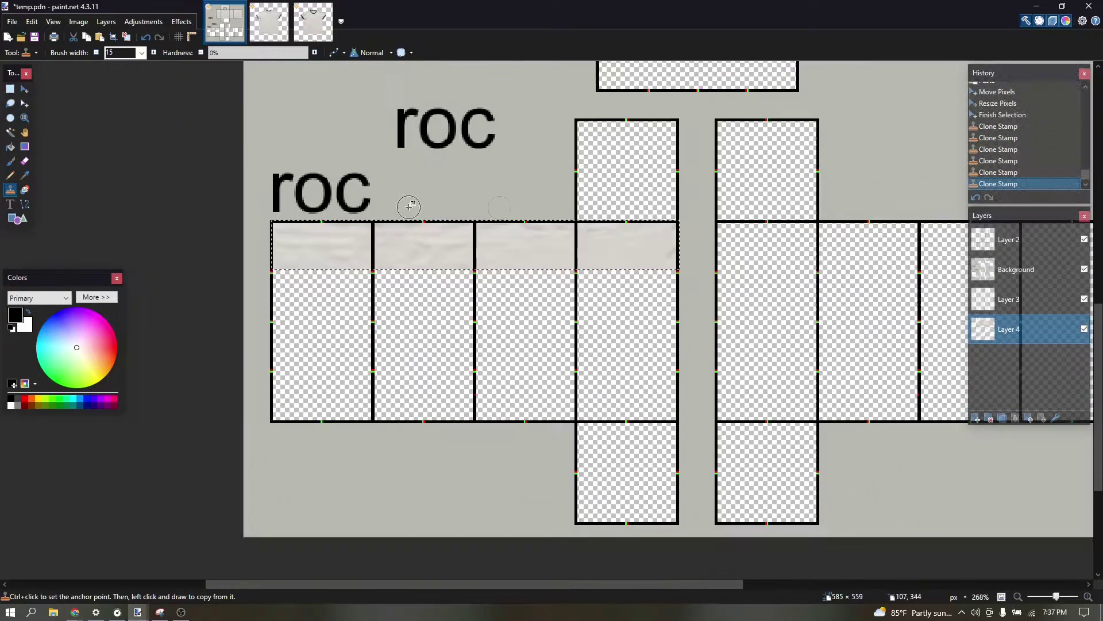
{"action": "scroll", "coordinate": [400, 245], "scroll_direction": "up", "scroll_amount": 2}
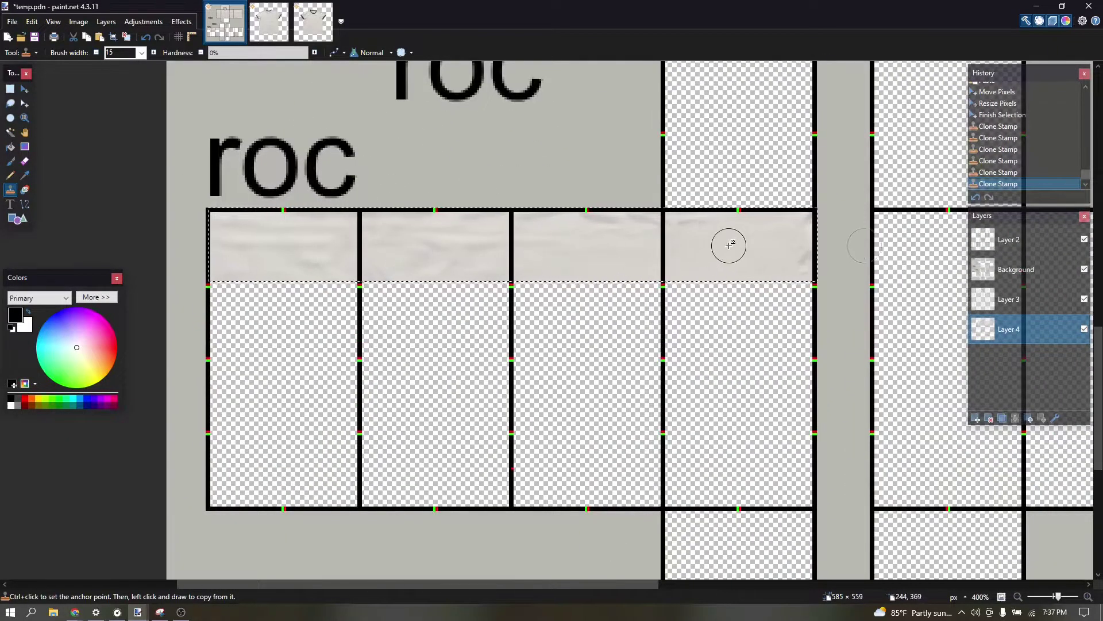
Step: Finish retouching the left arm's fabric strip, deselect it, and clone-stamp fabric over the arm's upper square panel
{"action": "mouse_move", "coordinate": [323, 251]}
{"action": "left_mouse_down"}
{"action": "mouse_move", "coordinate": [305, 265]}
{"action": "mouse_move", "coordinate": [236, 258]}
{"action": "mouse_move", "coordinate": [236, 248]}
{"action": "mouse_move", "coordinate": [279, 239]}
{"action": "left_mouse_up"}
{"action": "scroll", "coordinate": [293, 235], "scroll_direction": "down", "scroll_amount": 5}
{"action": "scroll", "coordinate": [371, 223], "scroll_direction": "up", "scroll_amount": 1}
{"action": "key", "text": "ctrl+d"}
{"action": "scroll", "coordinate": [669, 201], "scroll_direction": "up", "scroll_amount": 4}
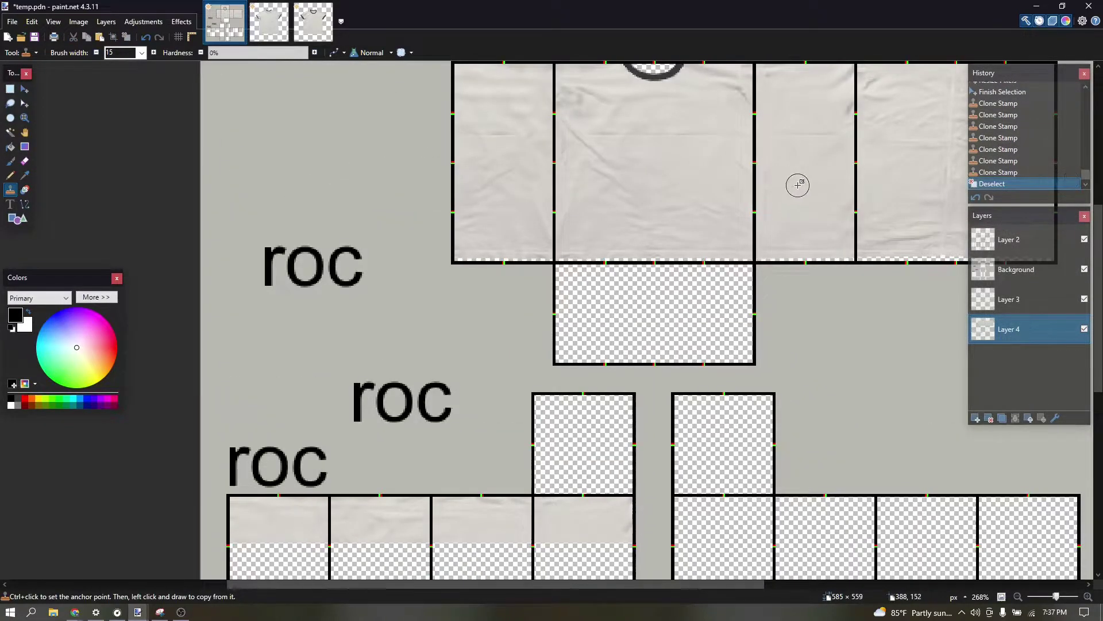
{"action": "scroll", "coordinate": [701, 393], "scroll_direction": "down", "scroll_amount": 1}
{"action": "left_click_drag", "start_coordinate": [564, 367], "coordinate": [531, 347]}
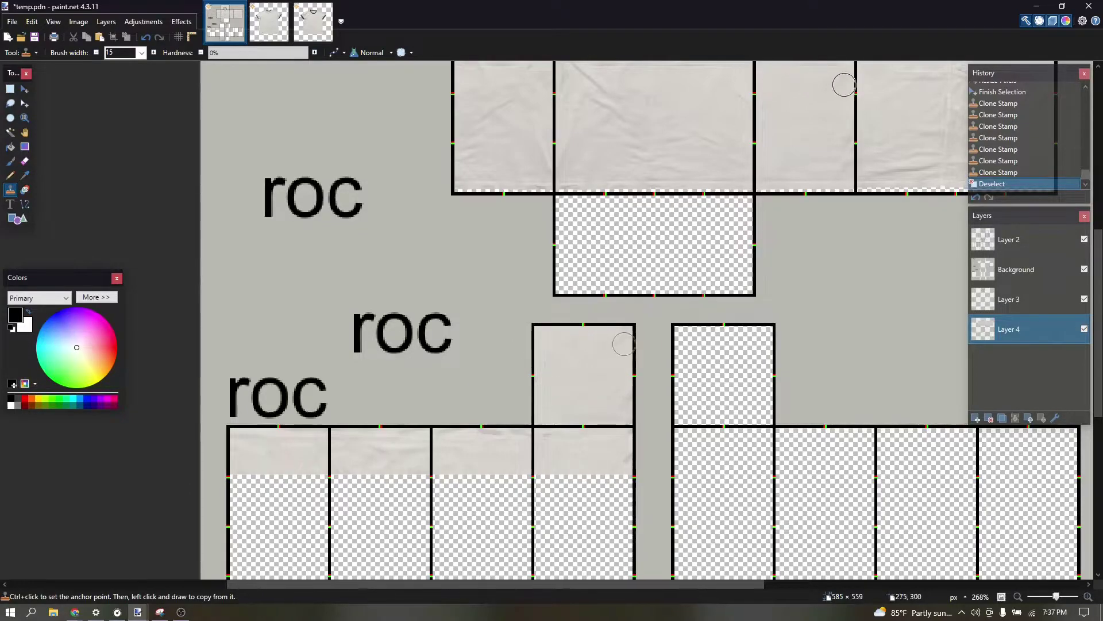
{"action": "scroll", "coordinate": [627, 404], "scroll_direction": "down", "scroll_amount": 3}
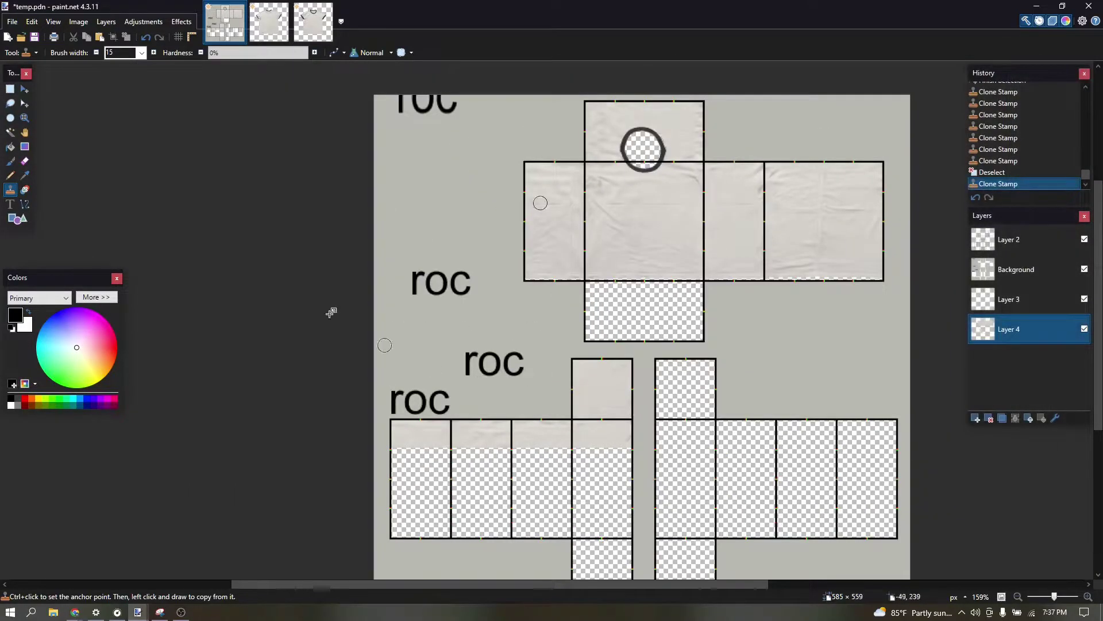
Step: Copy a 266 × 106 px area at 17, 287 covering the left arm's upper square panel and the fabric strip
{"action": "left_click", "coordinate": [10, 89]}
{"action": "scroll", "coordinate": [665, 467], "scroll_direction": "up", "scroll_amount": 6}
{"action": "left_click_drag", "start_coordinate": [711, 501], "coordinate": [267, 182]}
{"action": "scroll", "coordinate": [598, 333], "scroll_direction": "down", "scroll_amount": 2}
{"action": "scroll", "coordinate": [385, 241], "scroll_direction": "left", "scroll_amount": 3}
{"action": "scroll", "coordinate": [291, 265], "scroll_direction": "down", "scroll_amount": 2}
{"action": "scroll", "coordinate": [287, 262], "scroll_direction": "up", "scroll_amount": 2}
{"action": "left_click_drag", "start_coordinate": [258, 399], "coordinate": [663, 198]}
{"action": "scroll", "coordinate": [663, 198], "scroll_direction": "down", "scroll_amount": 2}
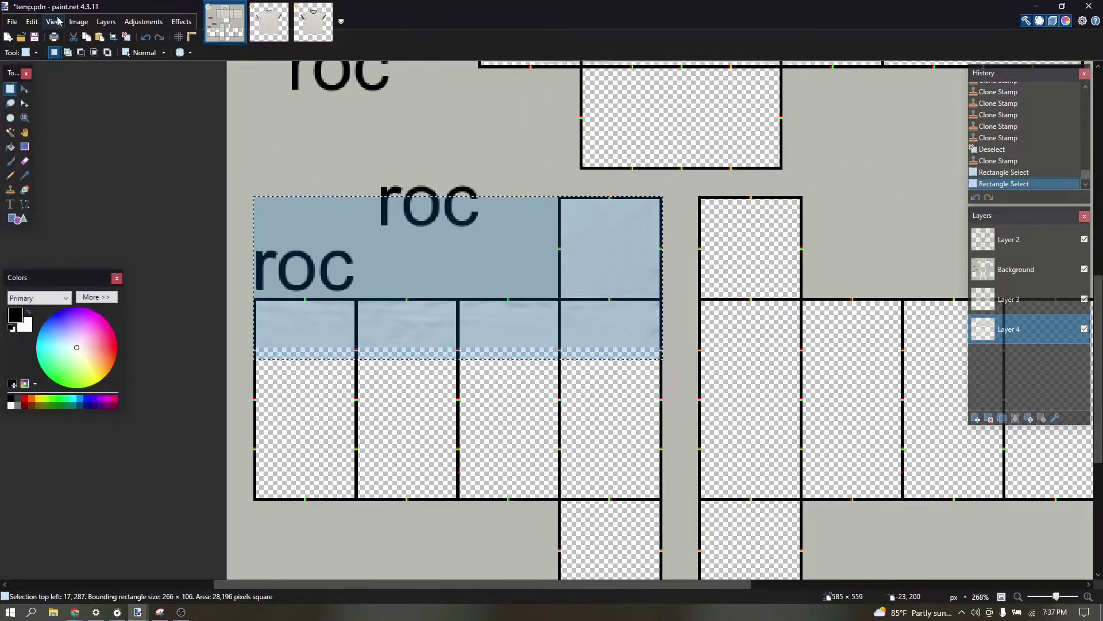
Step: Paste the copied arm fabric and mirror it horizontally onto the matching panels of the right arm, leaving it deselected
{"action": "left_click", "coordinate": [30, 89]}
{"action": "left_click_drag", "start_coordinate": [256, 296], "coordinate": [796, 373]}
{"action": "scroll", "coordinate": [750, 329], "scroll_direction": "up", "scroll_amount": 5}
{"action": "scroll", "coordinate": [783, 365], "scroll_direction": "down", "scroll_amount": 5}
{"action": "scroll", "coordinate": [310, 298], "scroll_direction": "up", "scroll_amount": 3}
{"action": "mouse_move", "coordinate": [292, 281]}
{"action": "left_mouse_down"}
{"action": "mouse_move", "coordinate": [379, 341]}
{"action": "mouse_move", "coordinate": [371, 334]}
{"action": "left_mouse_up"}
{"action": "key", "text": "ctrl+d"}
Step: Clone-stamp plain fabric over the dark creases near the lower edges of both arms' square panels and on the right arm's strip
{"action": "left_click", "coordinate": [10, 190]}
{"action": "scroll", "coordinate": [296, 282], "scroll_direction": "left", "scroll_amount": 2}
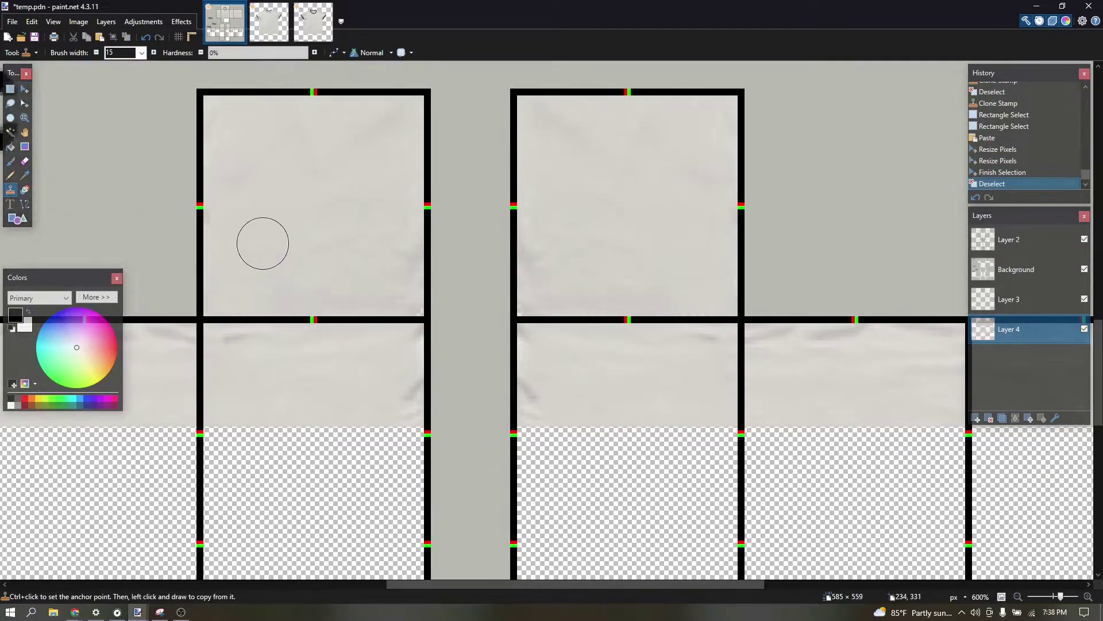
{"action": "left_click_drag", "start_coordinate": [403, 320], "coordinate": [544, 293]}
{"action": "mouse_move", "coordinate": [402, 292]}
{"action": "left_mouse_down"}
{"action": "mouse_move", "coordinate": [419, 315]}
{"action": "mouse_move", "coordinate": [513, 310]}
{"action": "left_mouse_up"}
{"action": "left_click_drag", "start_coordinate": [668, 308], "coordinate": [701, 298]}
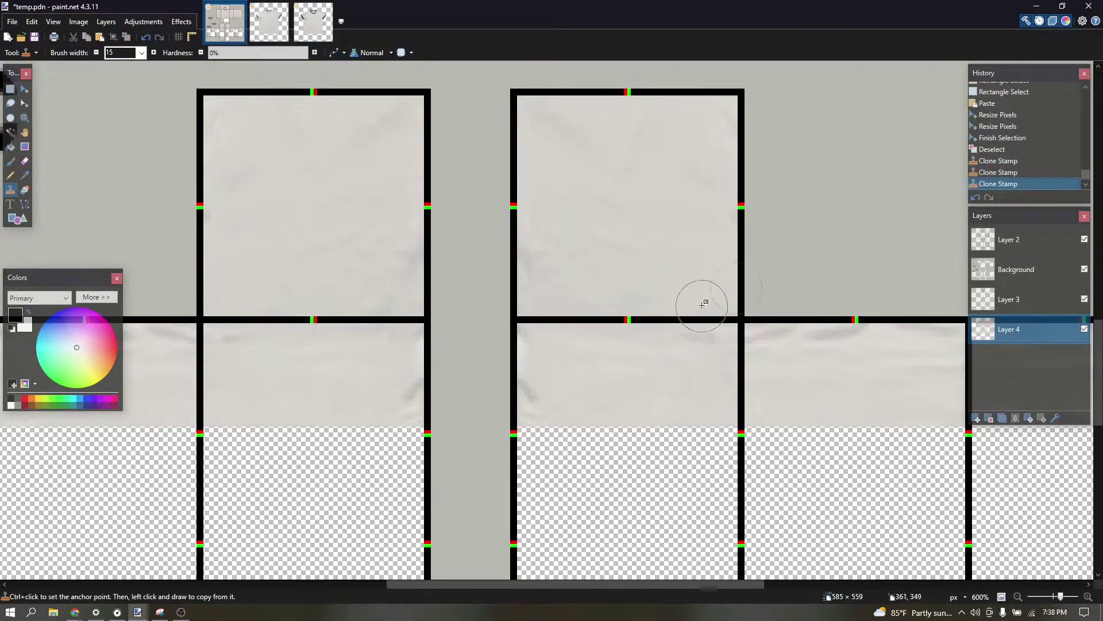
{"action": "scroll", "coordinate": [548, 336], "scroll_direction": "right", "scroll_amount": 5}
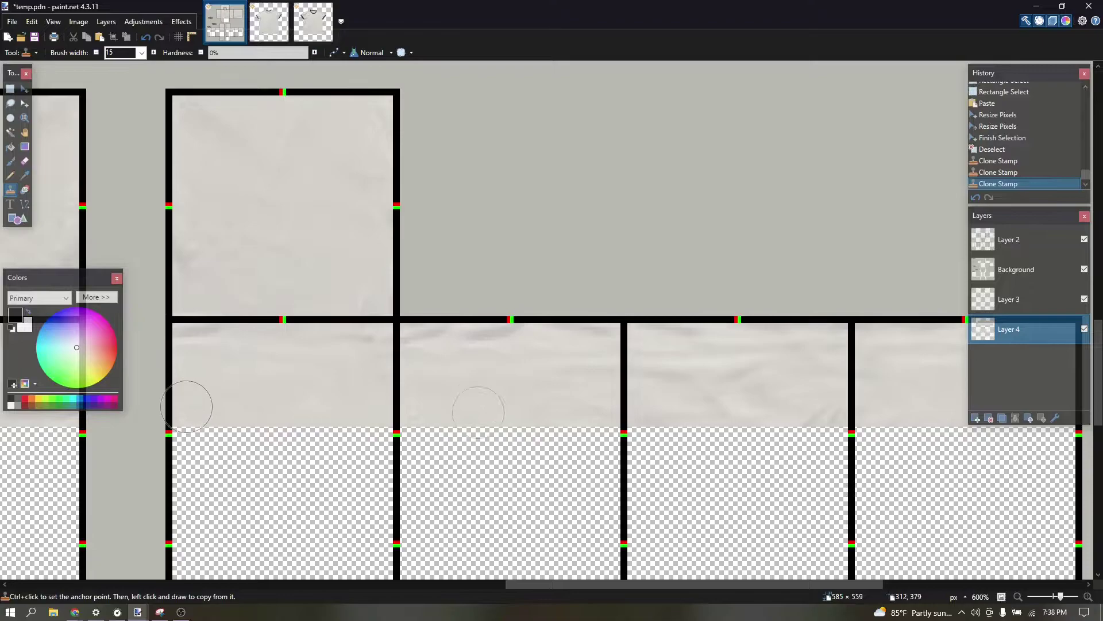
{"action": "left_click", "coordinate": [674, 394]}
{"action": "scroll", "coordinate": [298, 224], "scroll_direction": "down", "scroll_amount": 9}
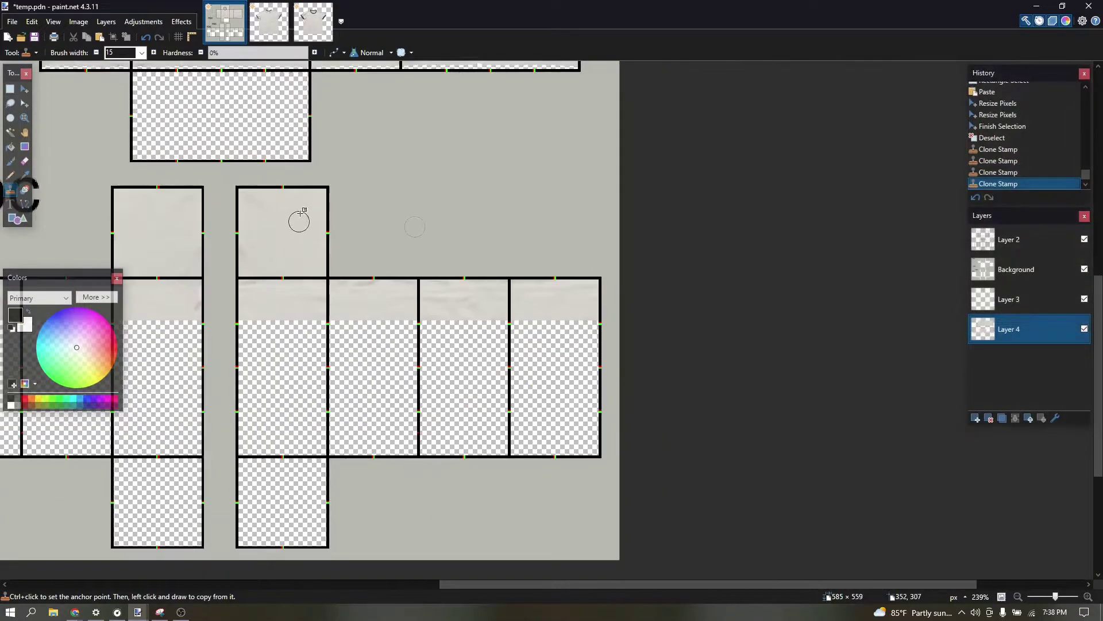
{"action": "scroll", "coordinate": [230, 204], "scroll_direction": "up", "scroll_amount": 6}
Step: Copy the sleeve with its dark cuff from the right side of the back-view shirt image and return to temp.pdn
{"action": "left_click", "coordinate": [313, 21]}
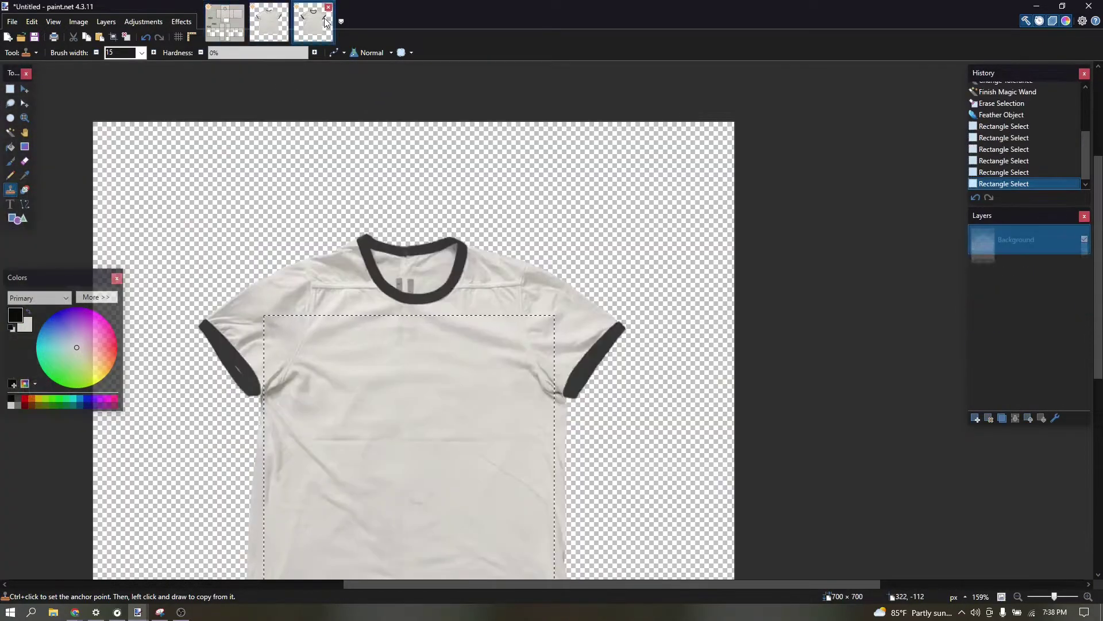
{"action": "scroll", "coordinate": [584, 264], "scroll_direction": "up", "scroll_amount": 1}
{"action": "left_click", "coordinate": [11, 90]}
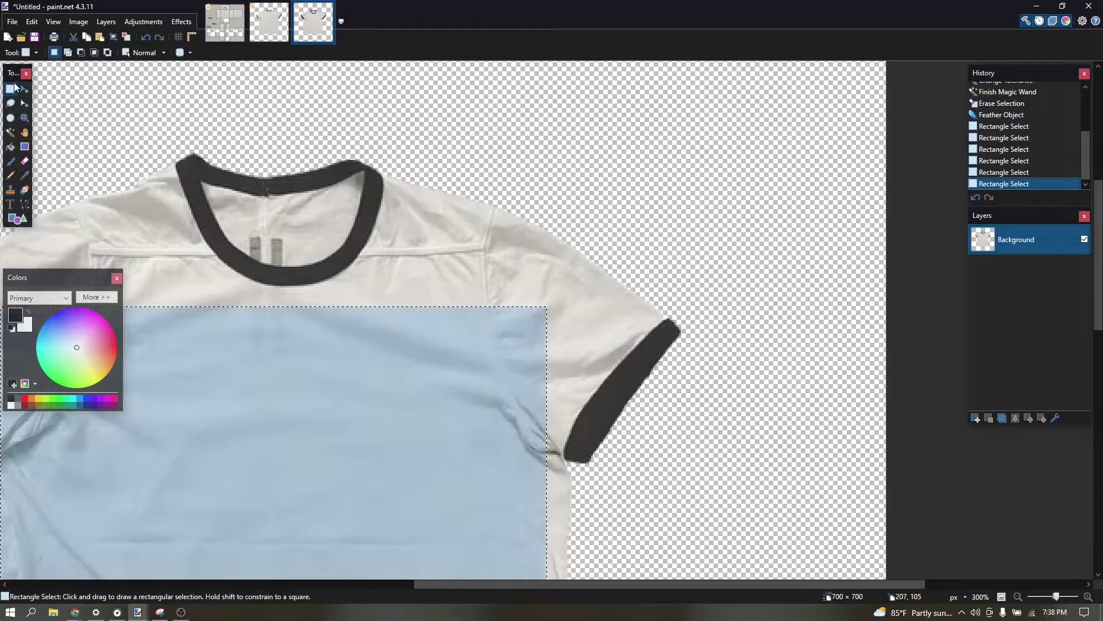
{"action": "scroll", "coordinate": [663, 295], "scroll_direction": "down", "scroll_amount": 3}
{"action": "scroll", "coordinate": [664, 294], "scroll_direction": "up", "scroll_amount": 2}
{"action": "scroll", "coordinate": [663, 294], "scroll_direction": "up", "scroll_amount": 1}
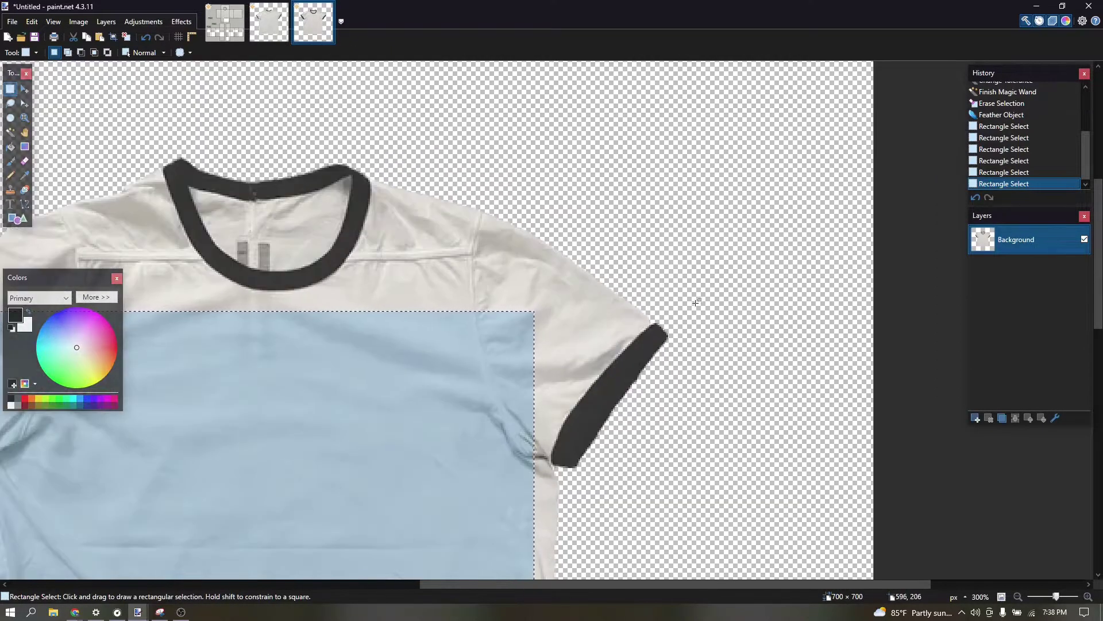
{"action": "left_click", "coordinate": [259, 20]}
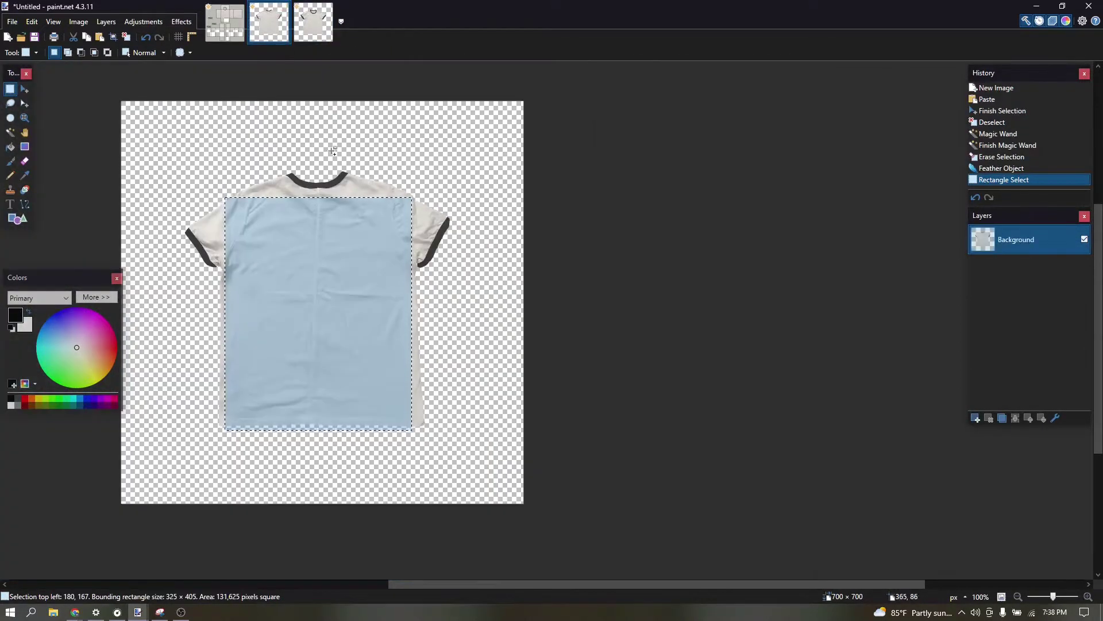
{"action": "scroll", "coordinate": [457, 210], "scroll_direction": "up", "scroll_amount": 6}
{"action": "left_click_drag", "start_coordinate": [700, 230], "coordinate": [543, 486]}
{"action": "left_click", "coordinate": [219, 39]}
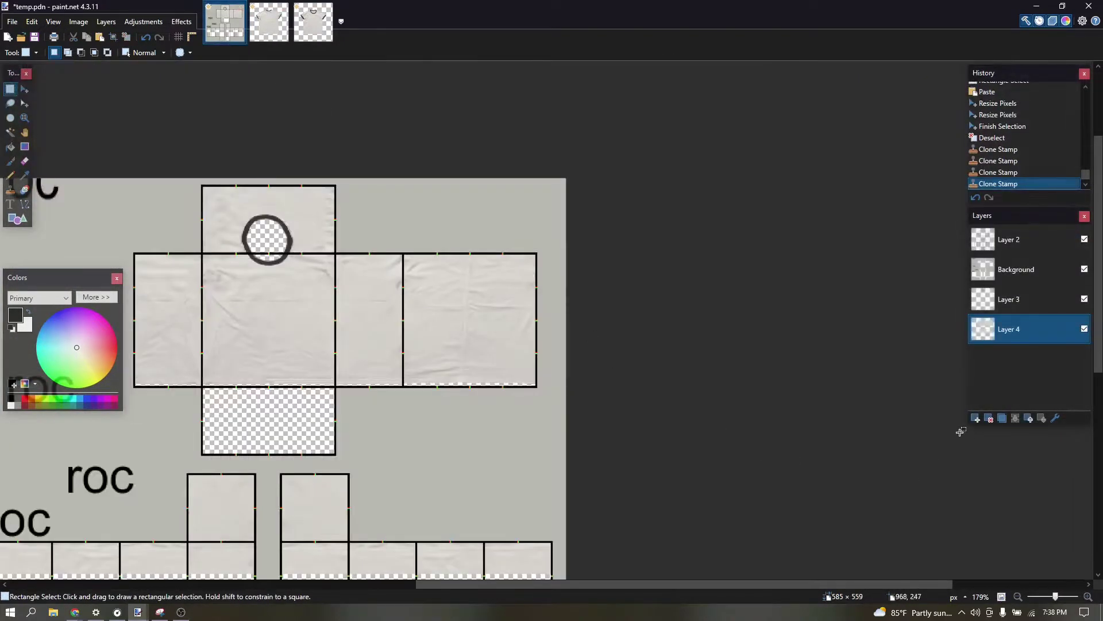
Step: Paste the sleeve into a new layer, then rotate, shrink and position it so the cuff spans the left arm's fourth panel
{"action": "left_click", "coordinate": [975, 418]}
{"action": "key", "text": "ctrl+v"}
{"action": "left_click_drag", "start_coordinate": [513, 402], "coordinate": [575, 351]}
{"action": "scroll", "coordinate": [400, 429], "scroll_direction": "left", "scroll_amount": 5}
{"action": "scroll", "coordinate": [489, 397], "scroll_direction": "down", "scroll_amount": 3}
{"action": "scroll", "coordinate": [606, 331], "scroll_direction": "up", "scroll_amount": 3}
{"action": "left_click_drag", "start_coordinate": [607, 305], "coordinate": [647, 390]}
{"action": "left_click_drag", "start_coordinate": [591, 308], "coordinate": [560, 388]}
{"action": "left_click_drag", "start_coordinate": [518, 430], "coordinate": [532, 370]}
{"action": "left_click_drag", "start_coordinate": [619, 417], "coordinate": [646, 424]}
{"action": "left_click_drag", "start_coordinate": [559, 398], "coordinate": [566, 390]}
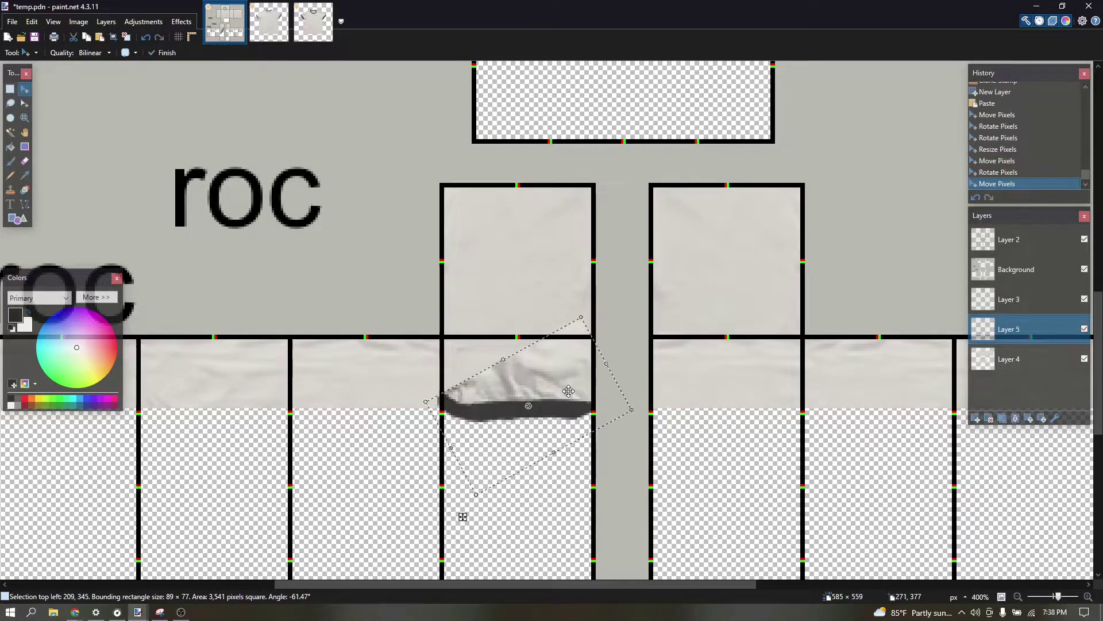
Step: Fine-tune the pasted sleeve's size, angle and position over the left arm's fourth panel and deselect it
{"action": "scroll", "coordinate": [563, 365], "scroll_direction": "down", "scroll_amount": 3}
{"action": "scroll", "coordinate": [562, 360], "scroll_direction": "up", "scroll_amount": 4}
{"action": "scroll", "coordinate": [562, 354], "scroll_direction": "down", "scroll_amount": 3}
{"action": "scroll", "coordinate": [550, 453], "scroll_direction": "up", "scroll_amount": 5}
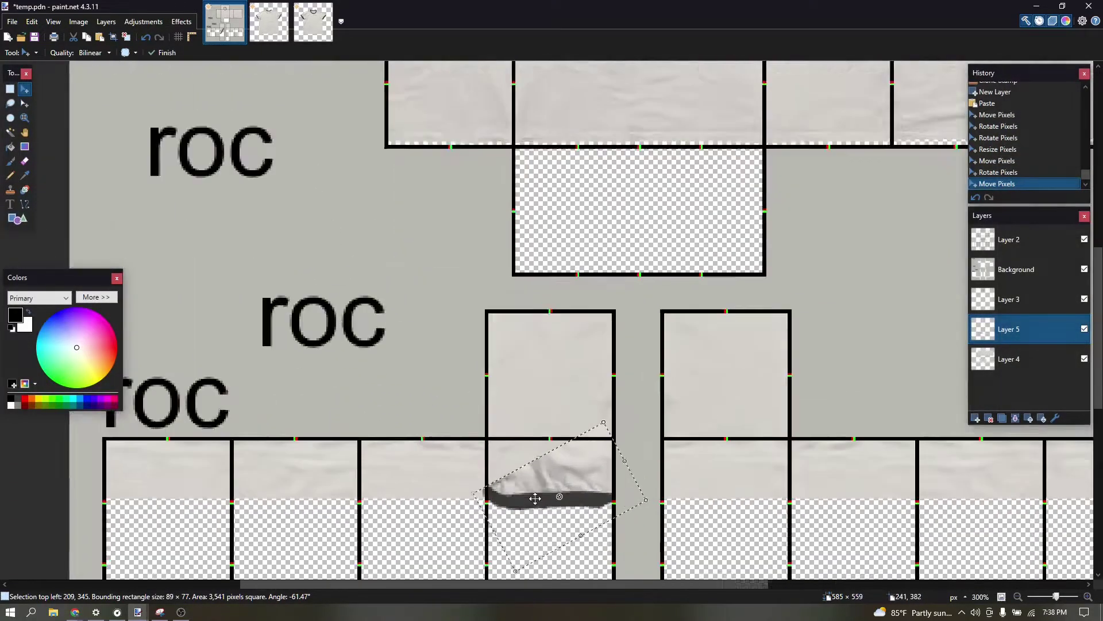
{"action": "left_click_drag", "start_coordinate": [536, 434], "coordinate": [750, 466]}
{"action": "left_click_drag", "start_coordinate": [660, 471], "coordinate": [657, 473]}
{"action": "key", "text": "ctrl+d"}
Step: Erase the pasted sleeve fabric above the dark cuff with a 15 px soft eraser and undo the last unwanted change
{"action": "left_click", "coordinate": [25, 161]}
{"action": "scroll", "coordinate": [534, 320], "scroll_direction": "down", "scroll_amount": 2}
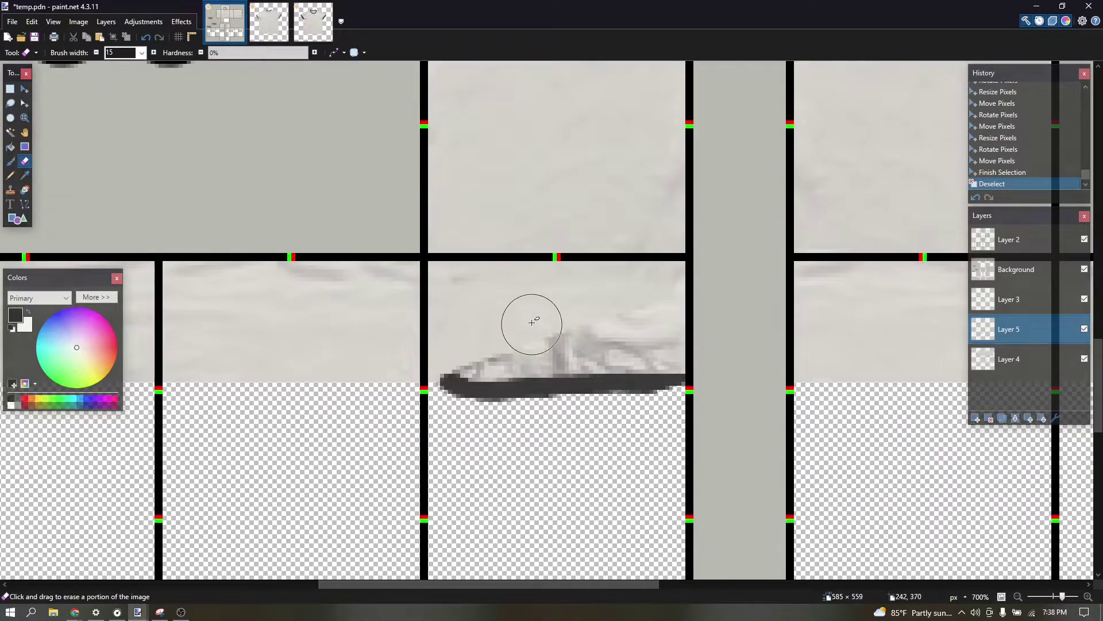
{"action": "scroll", "coordinate": [493, 340], "scroll_direction": "up", "scroll_amount": 3}
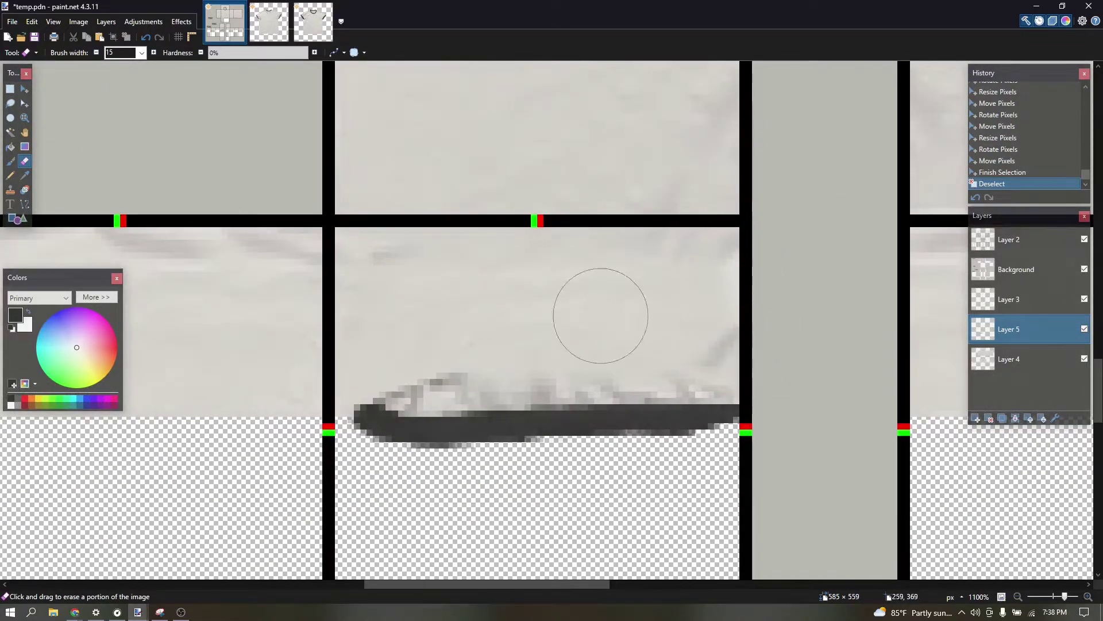
{"action": "mouse_move", "coordinate": [410, 355]}
{"action": "left_mouse_down"}
{"action": "mouse_move", "coordinate": [421, 311]}
{"action": "mouse_move", "coordinate": [439, 350]}
{"action": "mouse_move", "coordinate": [400, 354]}
{"action": "mouse_move", "coordinate": [771, 315]}
{"action": "left_mouse_up"}
{"action": "scroll", "coordinate": [415, 323], "scroll_direction": "down", "scroll_amount": 1}
{"action": "key", "text": "ctrl+z"}
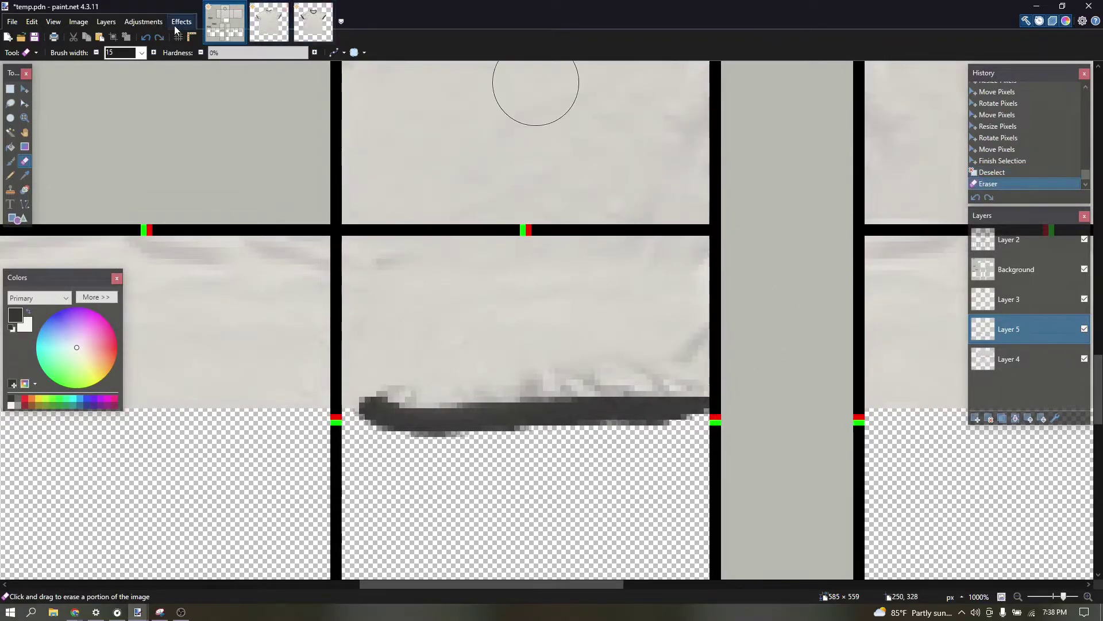
Step: Use the Liquify effect to straighten the dark cuff and stretch it across the full width of the fourth panel
{"action": "left_click", "coordinate": [183, 25]}
{"action": "mouse_move", "coordinate": [185, 218]}
{"action": "left_click", "coordinate": [288, 234]}
{"action": "scroll", "coordinate": [564, 342], "scroll_direction": "up", "scroll_amount": 3}
{"action": "scroll", "coordinate": [410, 431], "scroll_direction": "up", "scroll_amount": 1}
{"action": "scroll", "coordinate": [404, 457], "scroll_direction": "up", "scroll_amount": 2}
{"action": "scroll", "coordinate": [394, 425], "scroll_direction": "down", "scroll_amount": 3}
{"action": "left_click_drag", "start_coordinate": [374, 313], "coordinate": [347, 310]}
{"action": "mouse_move", "coordinate": [652, 388]}
{"action": "left_mouse_down"}
{"action": "mouse_move", "coordinate": [577, 364]}
{"action": "mouse_move", "coordinate": [648, 376]}
{"action": "mouse_move", "coordinate": [377, 349]}
{"action": "mouse_move", "coordinate": [447, 375]}
{"action": "mouse_move", "coordinate": [404, 368]}
{"action": "left_mouse_up"}
{"action": "left_click", "coordinate": [1032, 595]}
{"action": "scroll", "coordinate": [720, 342], "scroll_direction": "down", "scroll_amount": 5}
{"action": "scroll", "coordinate": [728, 350], "scroll_direction": "up", "scroll_amount": 7}
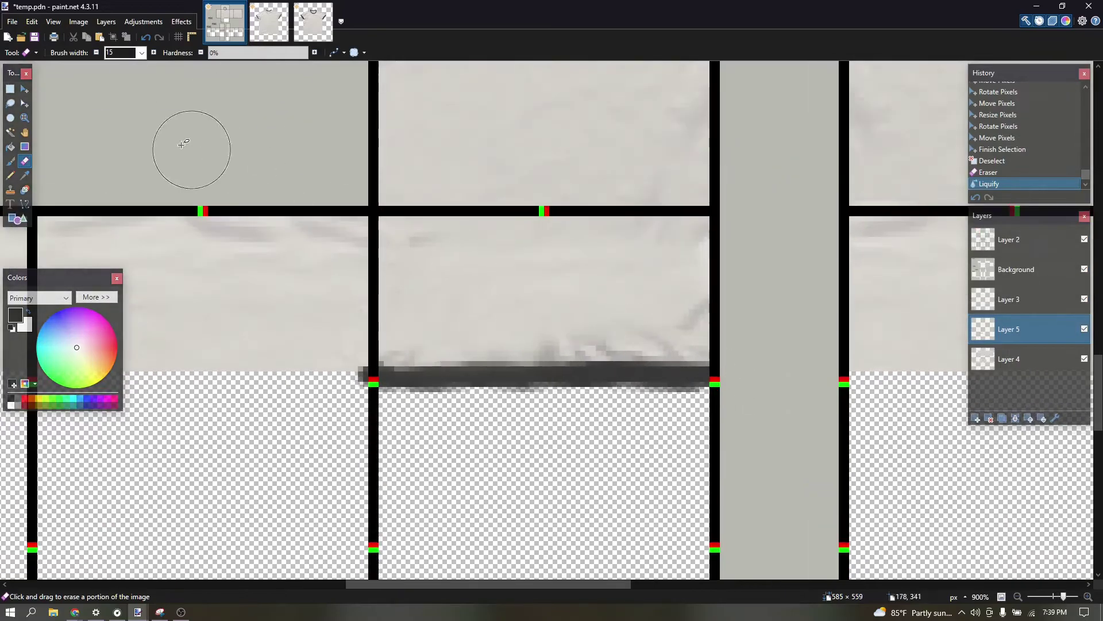
{"action": "left_click", "coordinate": [12, 192]}
{"action": "left_click", "coordinate": [459, 375], "text": "ctrl"}
{"action": "mouse_move", "coordinate": [392, 368]}
{"action": "left_mouse_down"}
{"action": "mouse_move", "coordinate": [243, 368]}
{"action": "mouse_move", "coordinate": [363, 345]}
{"action": "mouse_move", "coordinate": [388, 315]}
{"action": "mouse_move", "coordinate": [425, 346]}
{"action": "mouse_move", "coordinate": [428, 334]}
{"action": "mouse_move", "coordinate": [180, 337]}
{"action": "left_mouse_up"}
{"action": "key", "text": "ctrl+z"}
{"action": "key", "text": "ctrl+z"}
Step: Clone-stamp the dark cuff from the fourth panel across the left arm's third panel and into the second
{"action": "scroll", "coordinate": [387, 320], "scroll_direction": "down", "scroll_amount": 5}
{"action": "scroll", "coordinate": [428, 336], "scroll_direction": "up", "scroll_amount": 4}
{"action": "scroll", "coordinate": [326, 336], "scroll_direction": "left", "scroll_amount": 2}
{"action": "scroll", "coordinate": [247, 337], "scroll_direction": "left", "scroll_amount": 3}
{"action": "left_click", "coordinate": [426, 336], "text": "ctrl"}
{"action": "mouse_move", "coordinate": [329, 337]}
{"action": "left_mouse_down"}
{"action": "mouse_move", "coordinate": [237, 340]}
{"action": "mouse_move", "coordinate": [274, 339]}
{"action": "left_mouse_up"}
{"action": "scroll", "coordinate": [437, 336], "scroll_direction": "down", "scroll_amount": 7}
{"action": "scroll", "coordinate": [483, 325], "scroll_direction": "up", "scroll_amount": 2}
{"action": "left_click", "coordinate": [10, 90]}
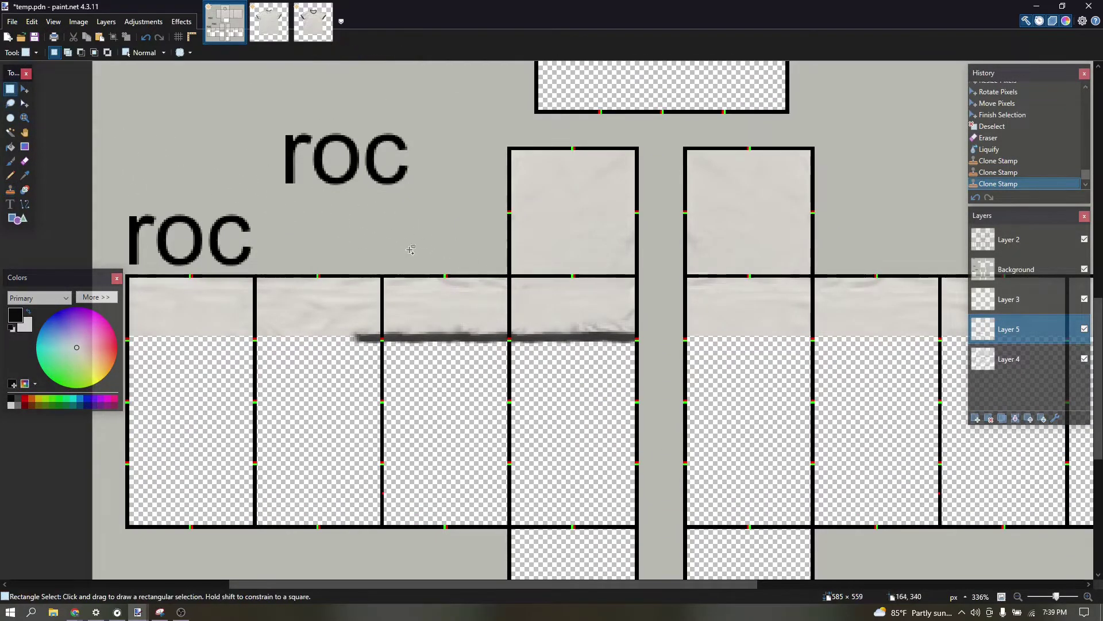
{"action": "scroll", "coordinate": [407, 338], "scroll_direction": "up", "scroll_amount": 3}
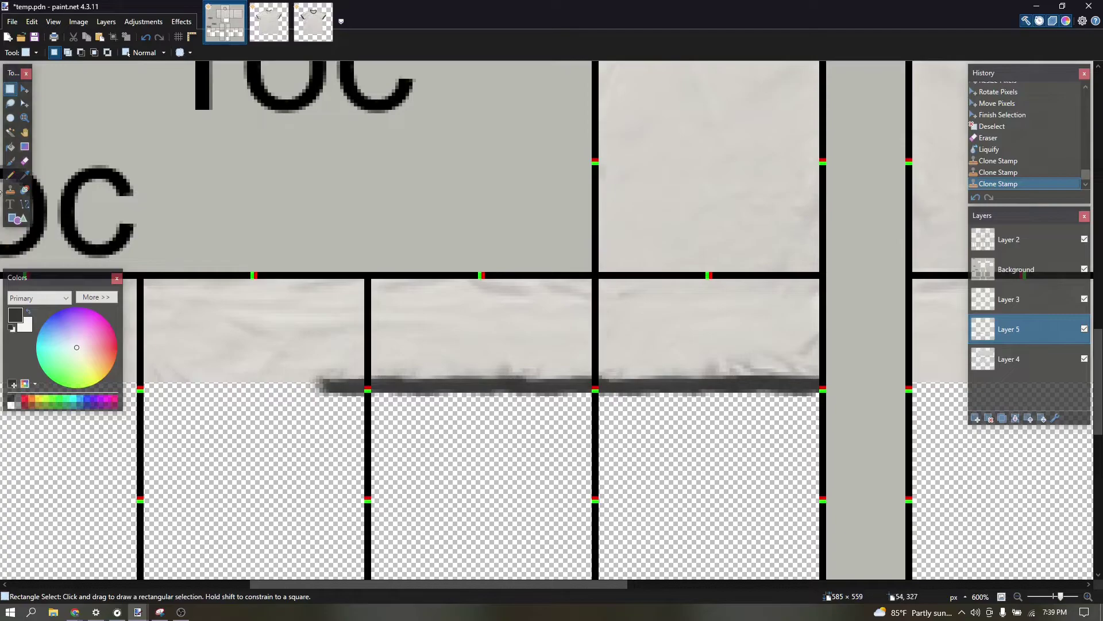
Step: Even out the cloned cuff on the third panel and extend it farther across the left arm's second panel
{"action": "left_click", "coordinate": [10, 190]}
{"action": "left_click_drag", "start_coordinate": [529, 385], "coordinate": [455, 378]}
{"action": "mouse_move", "coordinate": [382, 379]}
{"action": "left_mouse_down"}
{"action": "mouse_move", "coordinate": [242, 386]}
{"action": "mouse_move", "coordinate": [267, 385]}
{"action": "mouse_move", "coordinate": [245, 374]}
{"action": "left_mouse_up"}
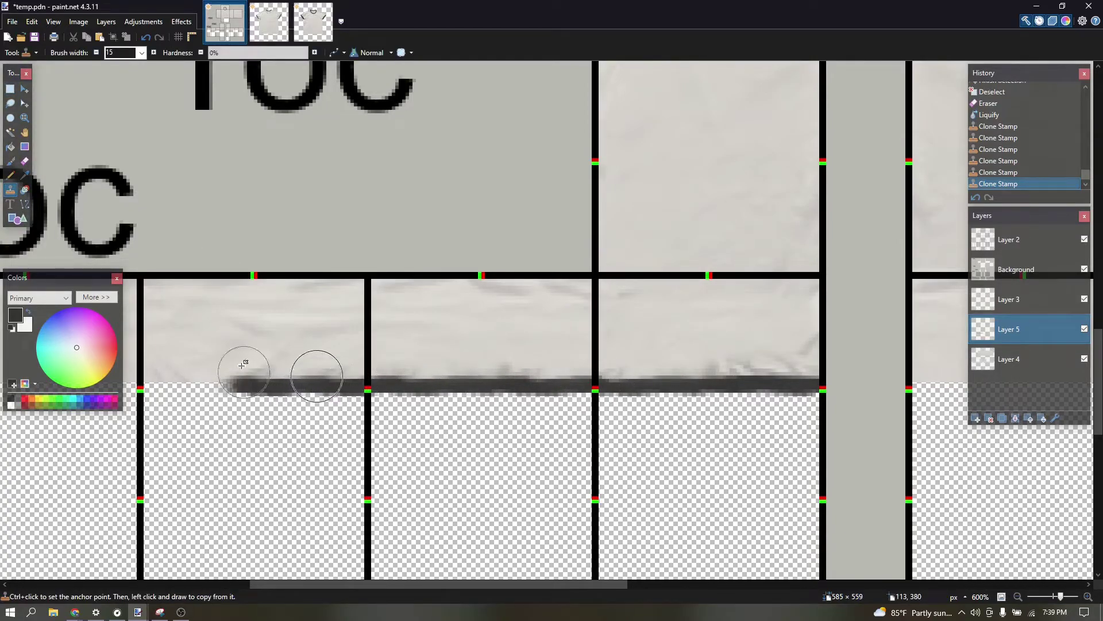
{"action": "scroll", "coordinate": [317, 150], "scroll_direction": "down", "scroll_amount": 3}
Step: Copy a 100 × 148 px area at 117, 370 containing the cuff on the left arm's second and third panels
{"action": "left_click", "coordinate": [10, 89]}
{"action": "scroll", "coordinate": [574, 161], "scroll_direction": "up", "scroll_amount": 4}
{"action": "left_click_drag", "start_coordinate": [662, 399], "coordinate": [343, 486]}
{"action": "scroll", "coordinate": [537, 397], "scroll_direction": "down", "scroll_amount": 5}
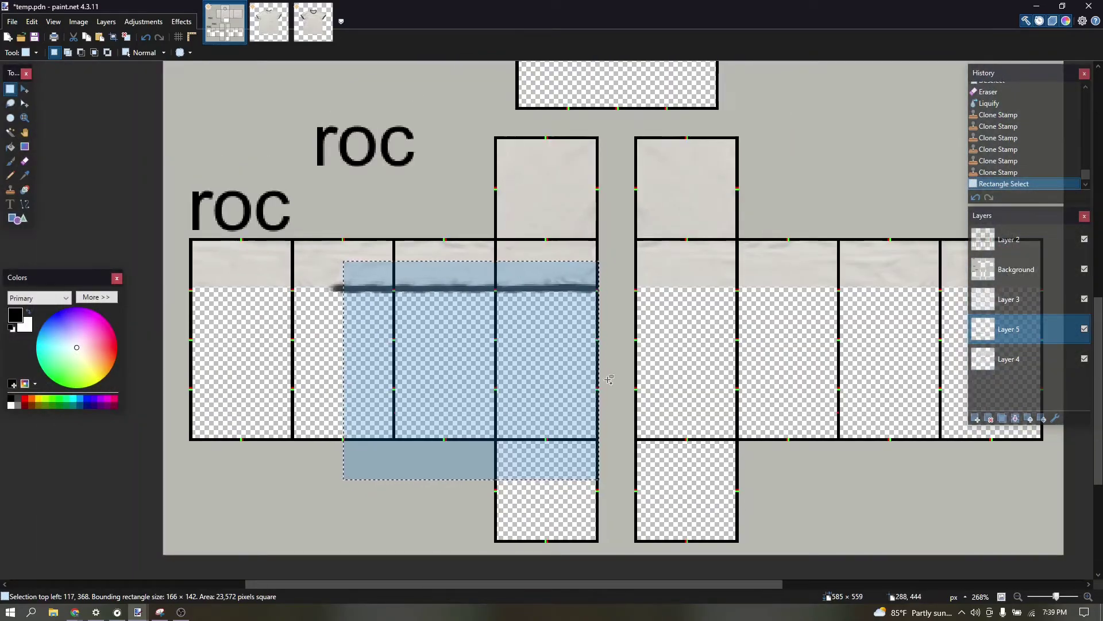
{"action": "scroll", "coordinate": [476, 274], "scroll_direction": "up", "scroll_amount": 3}
{"action": "left_click_drag", "start_coordinate": [510, 260], "coordinate": [464, 462]}
{"action": "scroll", "coordinate": [509, 432], "scroll_direction": "down", "scroll_amount": 2}
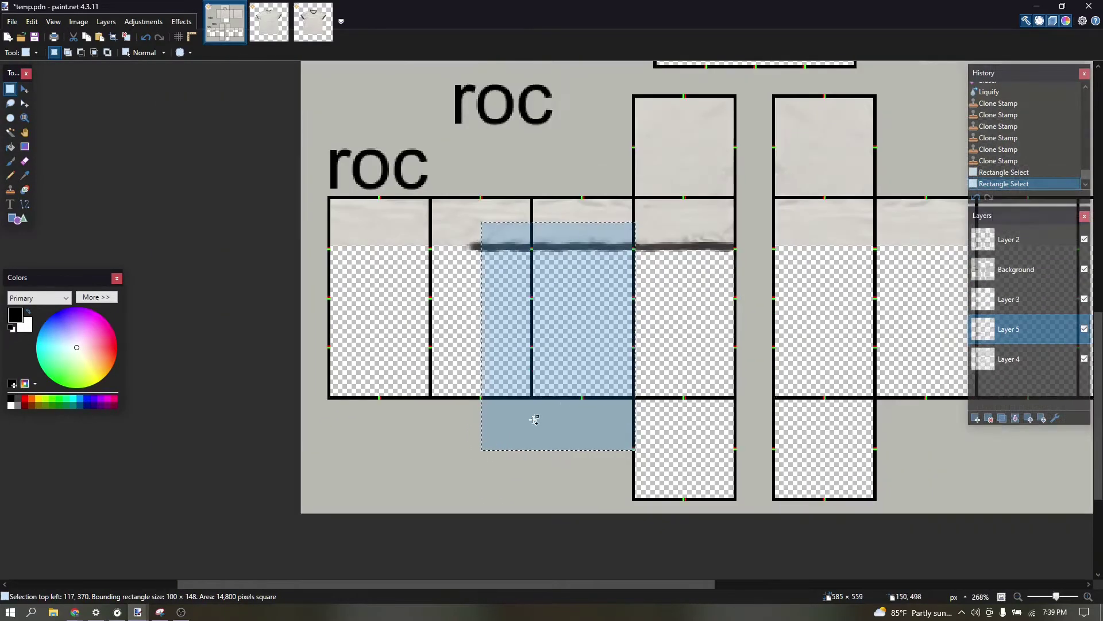
Step: Paste the cuff section and mirror it across the left arm's first two panels at 19, 370 with a width of 98 px
{"action": "key", "text": "ctrl+v"}
{"action": "left_click_drag", "start_coordinate": [633, 338], "coordinate": [327, 343]}
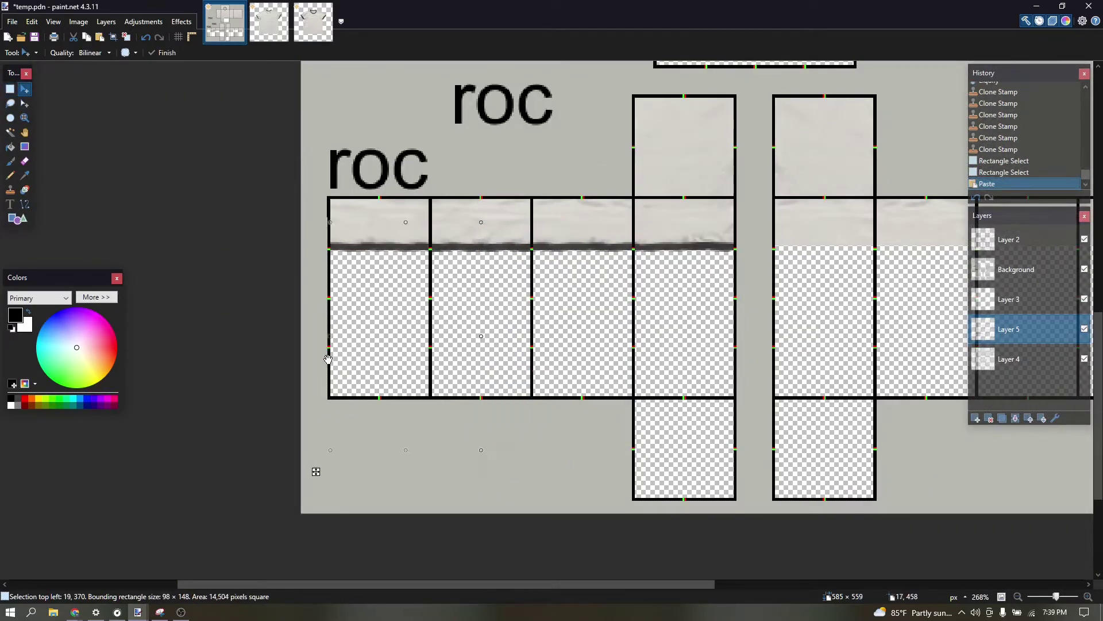
{"action": "key", "text": "ctrl+d"}
{"action": "scroll", "coordinate": [385, 334], "scroll_direction": "down", "scroll_amount": 3}
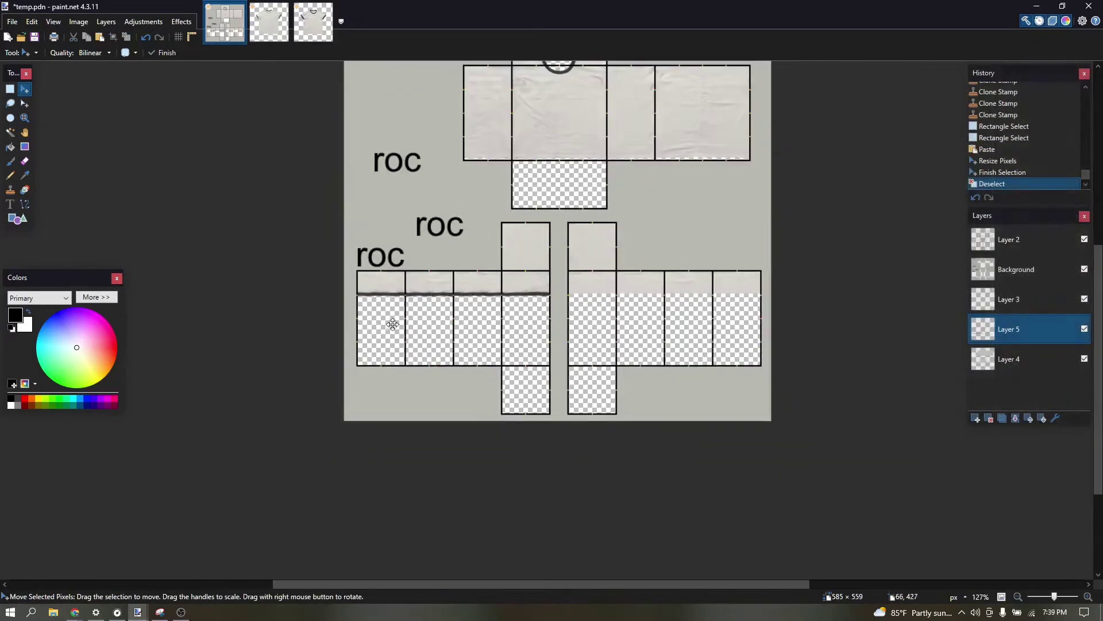
{"action": "scroll", "coordinate": [447, 304], "scroll_direction": "up", "scroll_amount": 3}
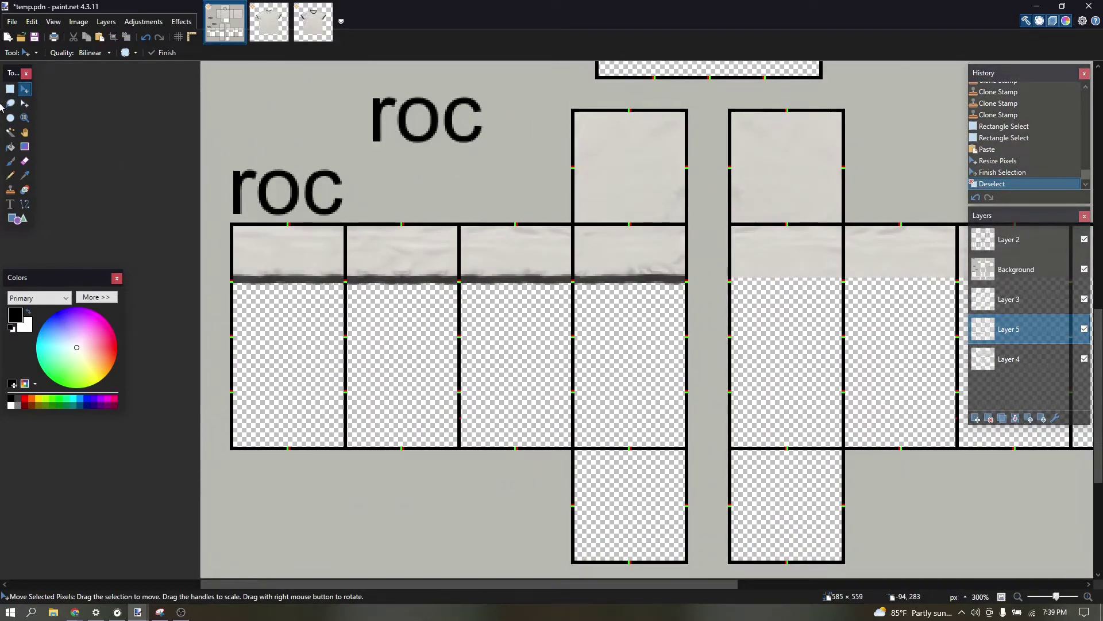
Step: Copy a 266 × 36 px strip at 17, 361 containing the complete cuff of the left arm
{"action": "left_click", "coordinate": [10, 89]}
{"action": "scroll", "coordinate": [269, 300], "scroll_direction": "up", "scroll_amount": 5}
{"action": "left_click_drag", "start_coordinate": [264, 300], "coordinate": [931, 464]}
{"action": "key", "text": "ctrl+b"}
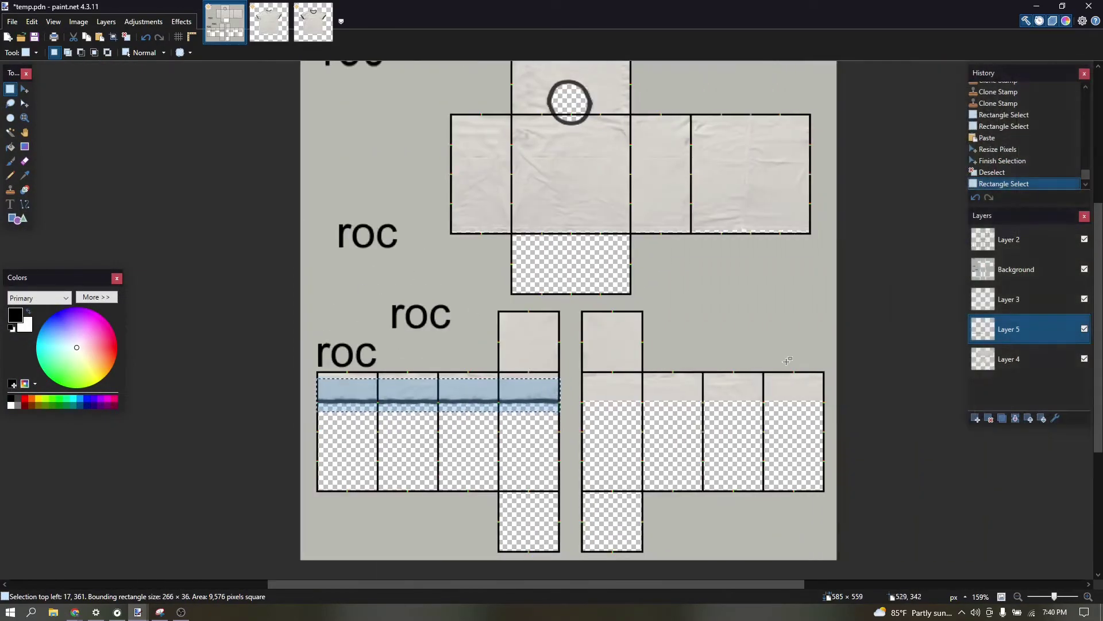
Step: Paste the cuff strip across the right arm's four panels at 307, 361 and deselect it
{"action": "scroll", "coordinate": [787, 360], "scroll_direction": "right", "scroll_amount": 3}
{"action": "key", "text": "ctrl+v"}
{"action": "left_click_drag", "start_coordinate": [456, 415], "coordinate": [538, 415]}
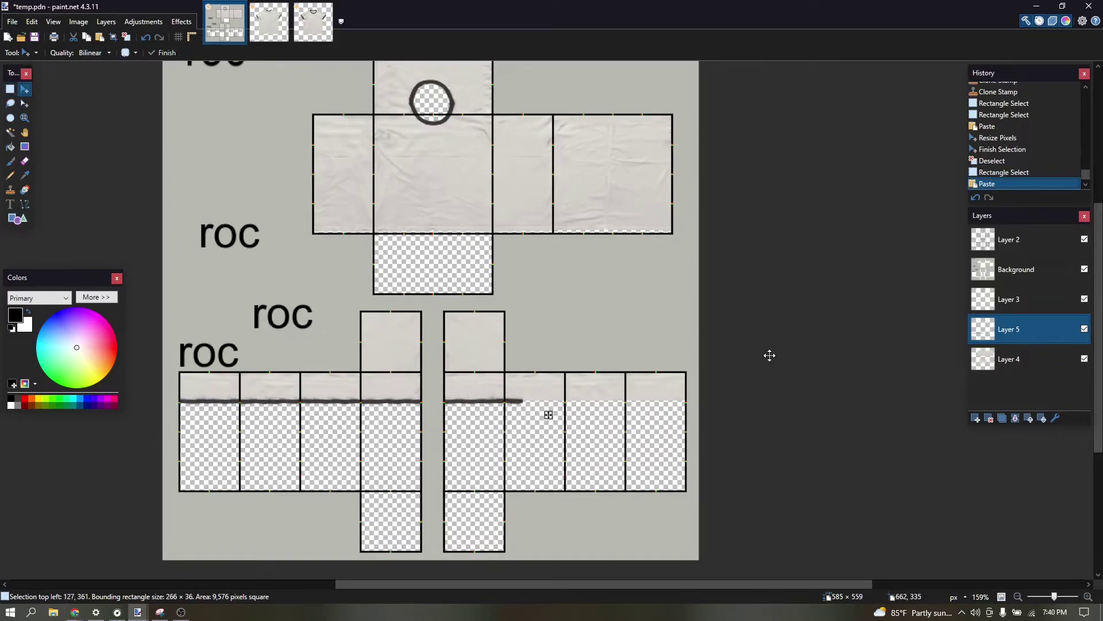
{"action": "left_click_drag", "start_coordinate": [770, 355], "coordinate": [769, 355]}
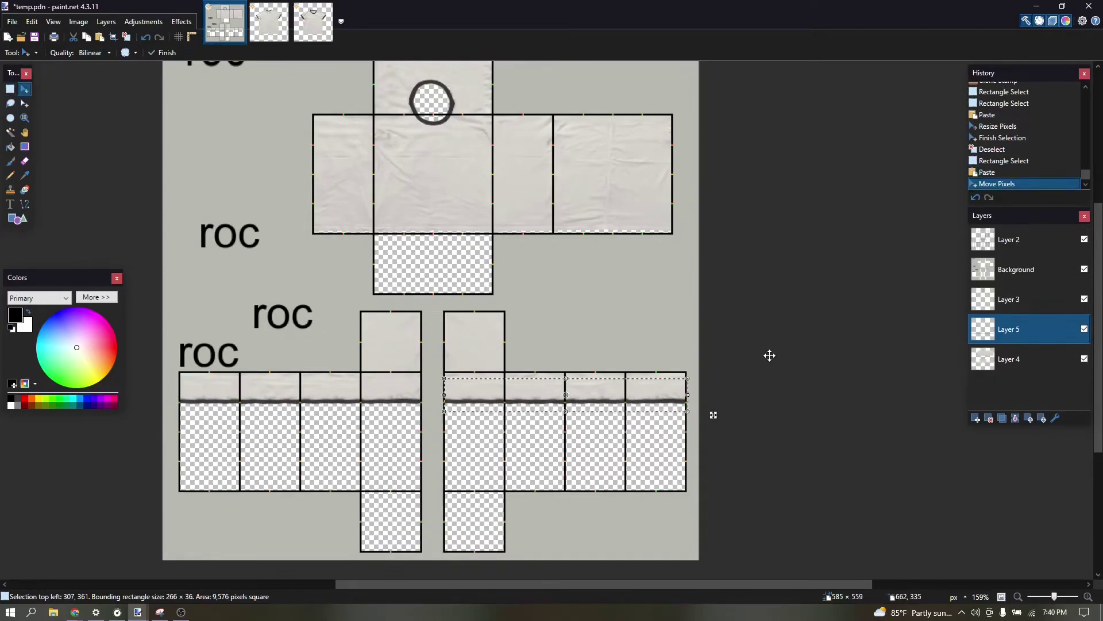
{"action": "key", "text": "ctrl+d"}
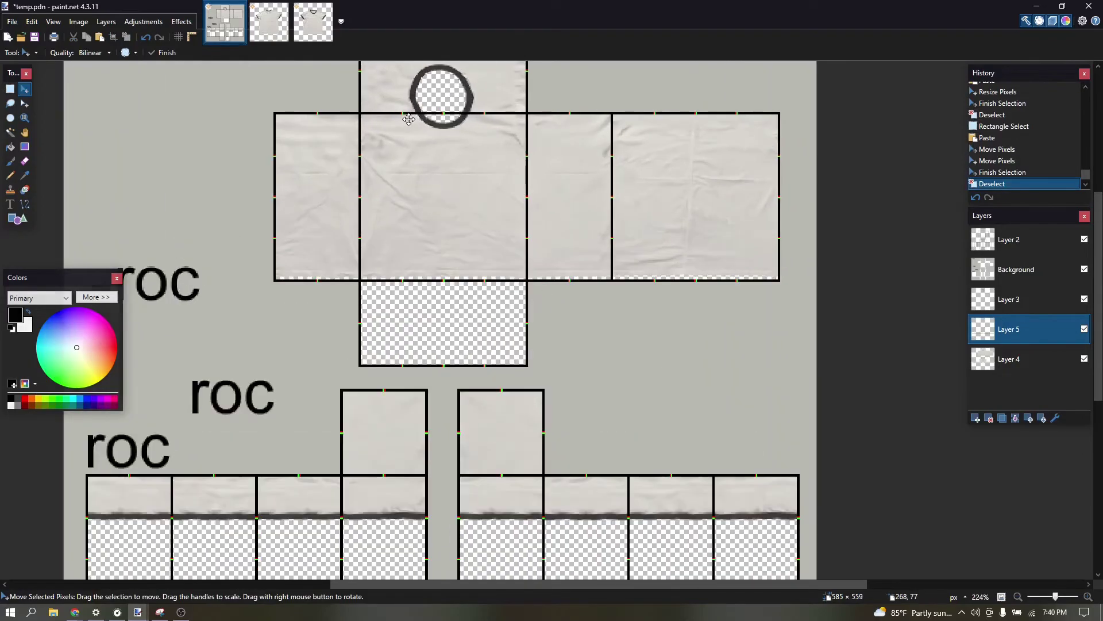
{"action": "scroll", "coordinate": [408, 118], "scroll_direction": "up", "scroll_amount": 2}
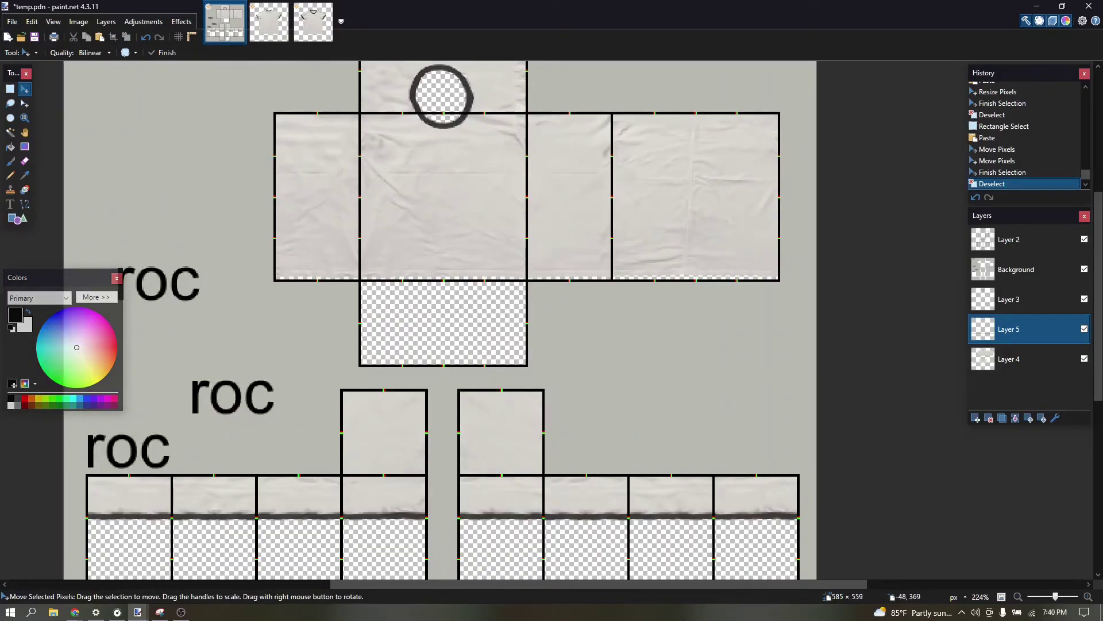